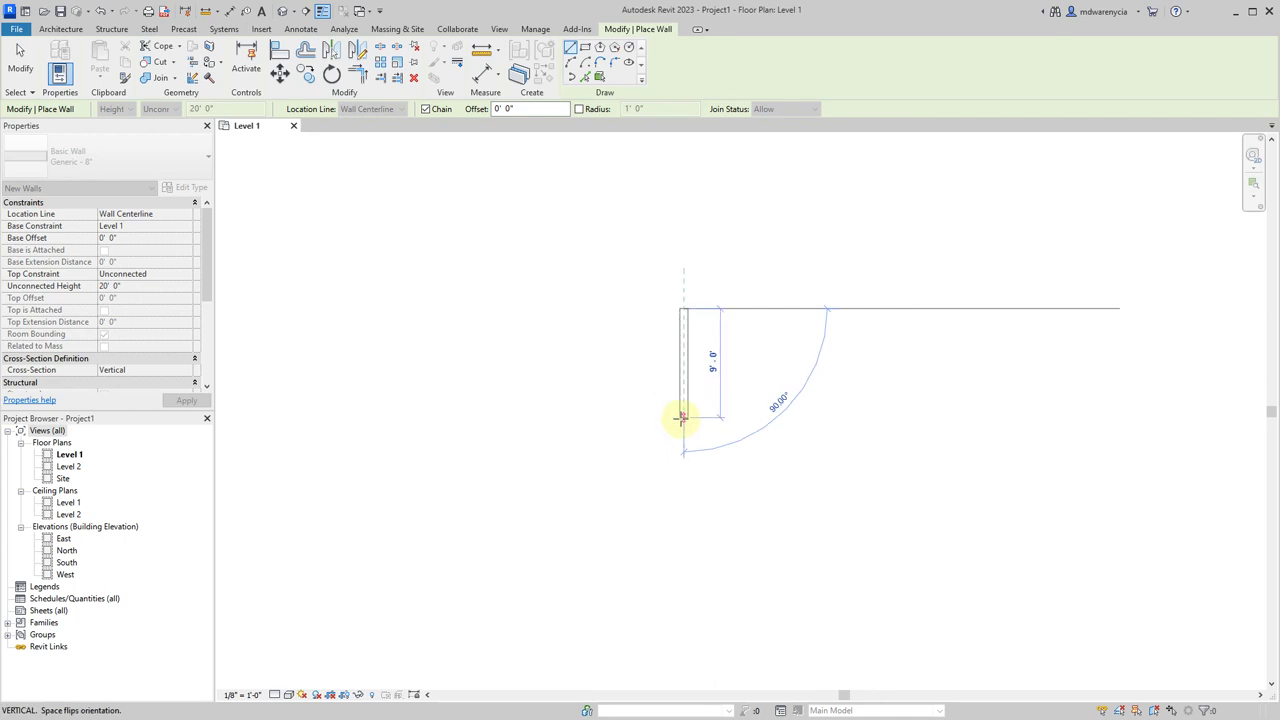
Draw a closed square room of Generic - 8" walls, 15' on each side, and end the wall command
text(15)
key(Return)
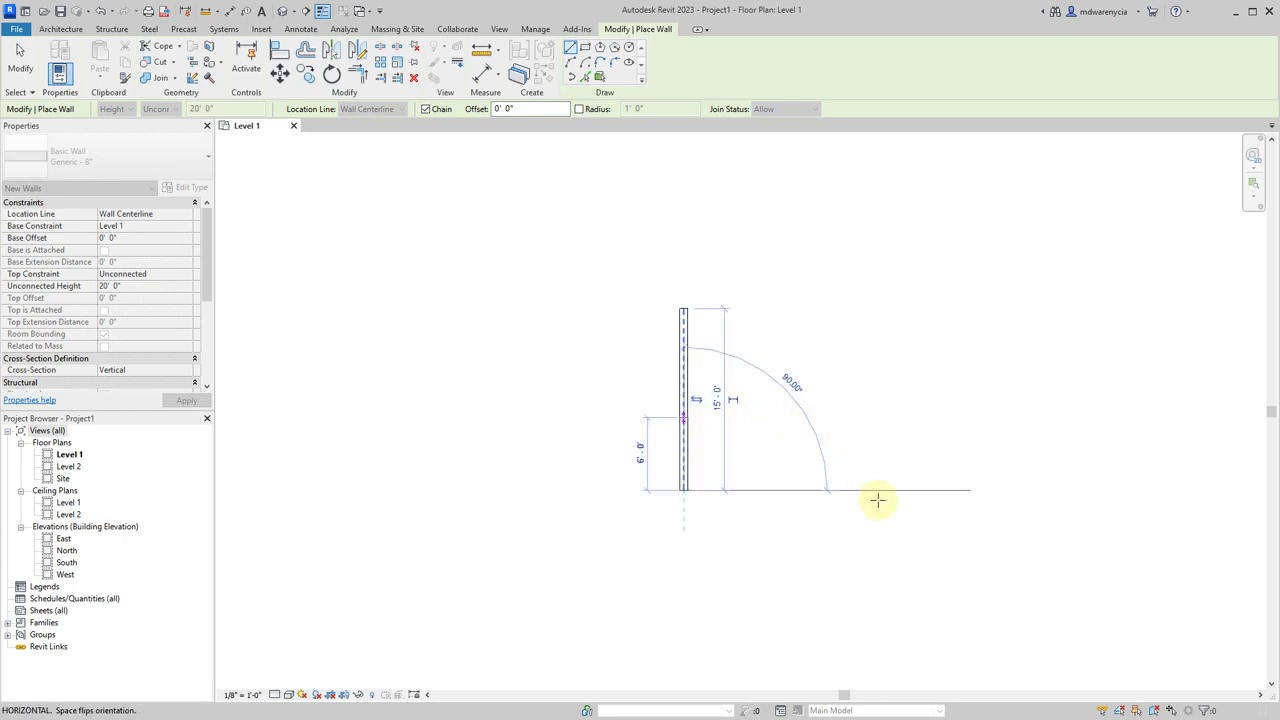
text(15)
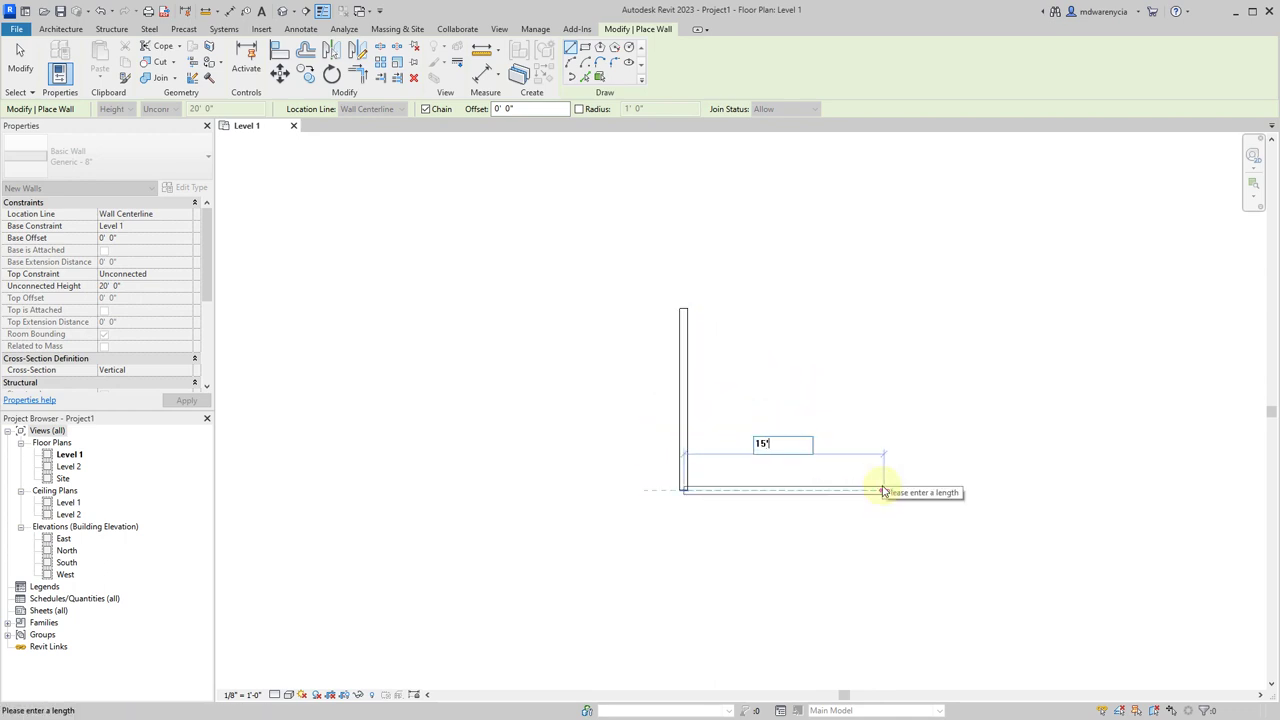
key(Return)
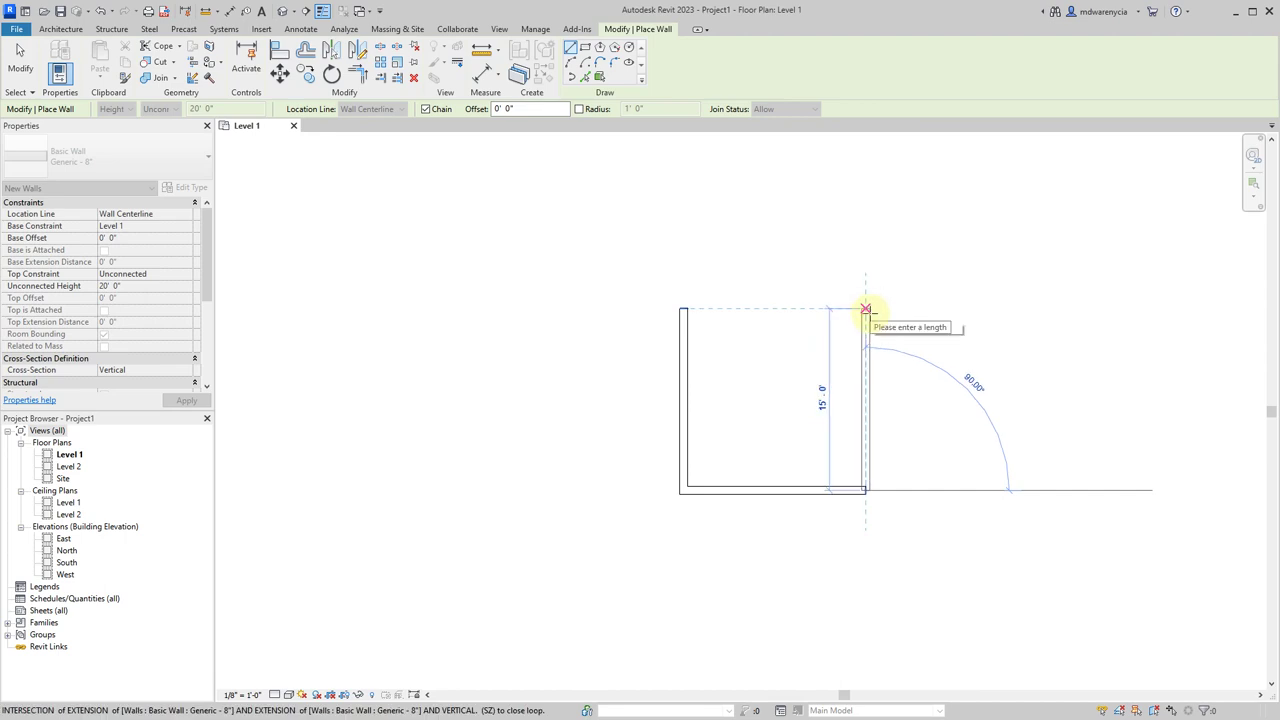
click(867, 307)
click(688, 309)
key(Escape)
key(Escape)
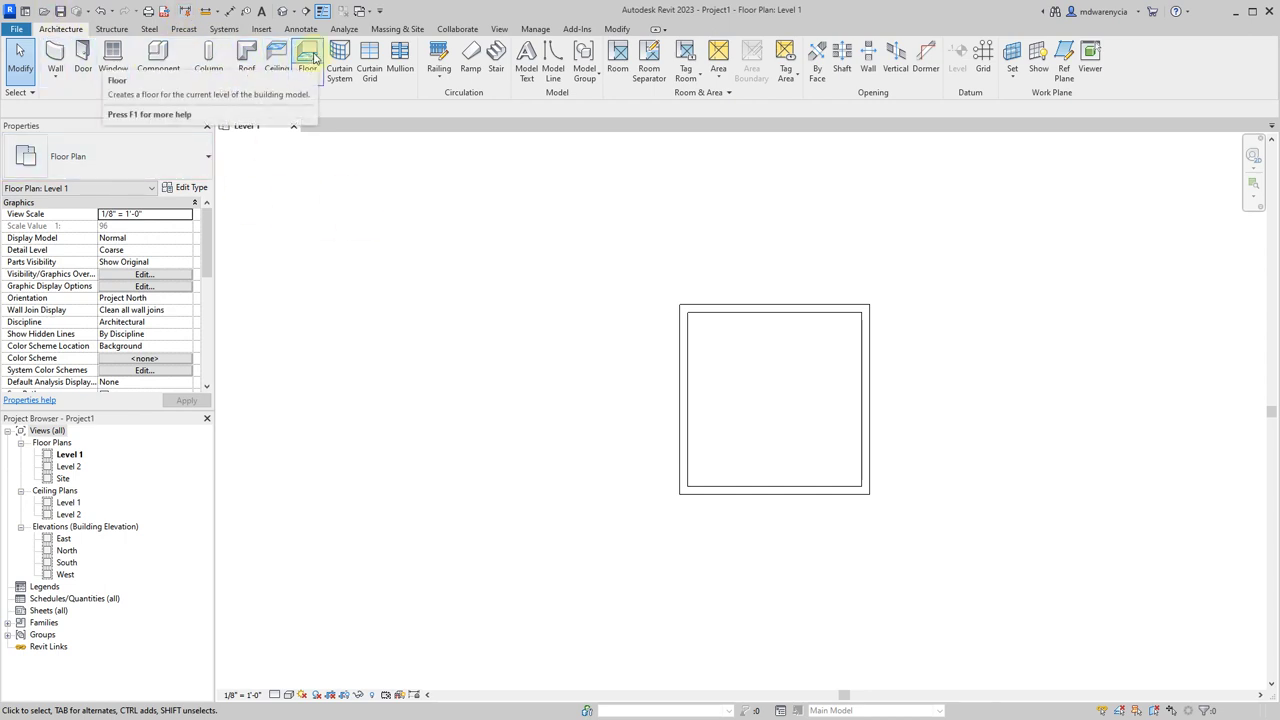
Start a floor, browse the available floor types and examine the Generic - 12" type properties and layer structure without changing them
click(310, 58)
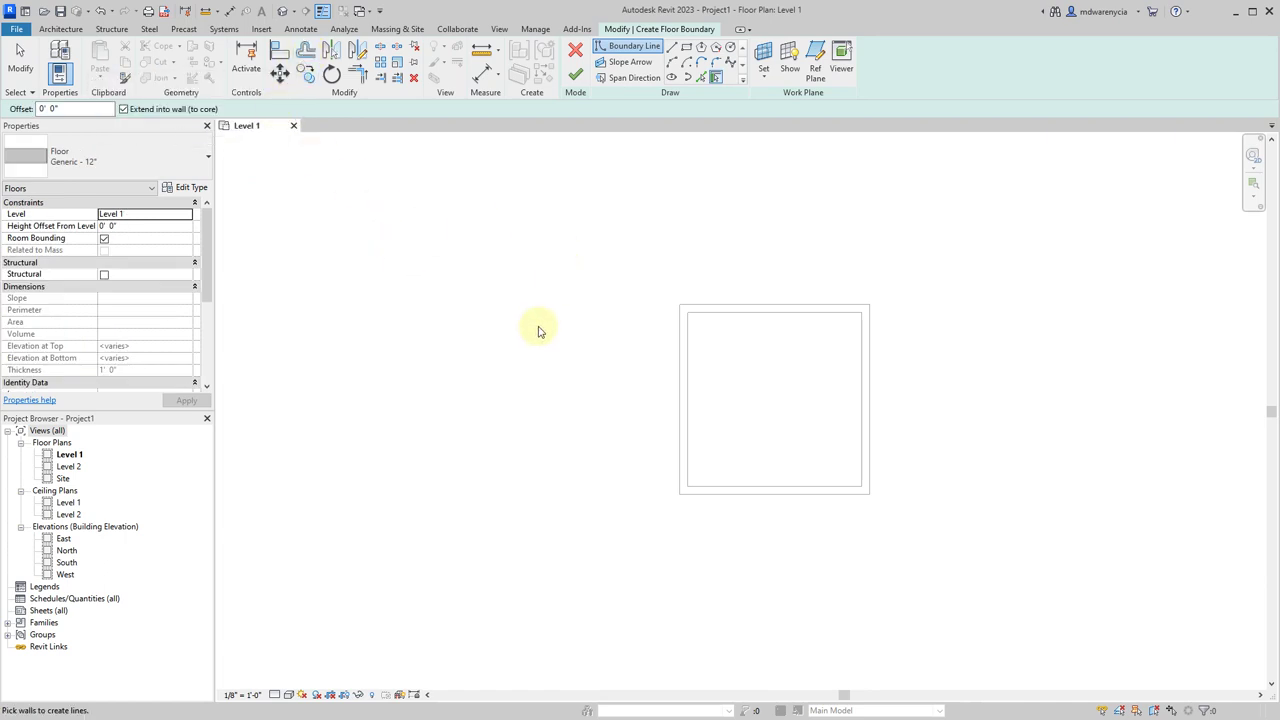
click(183, 165)
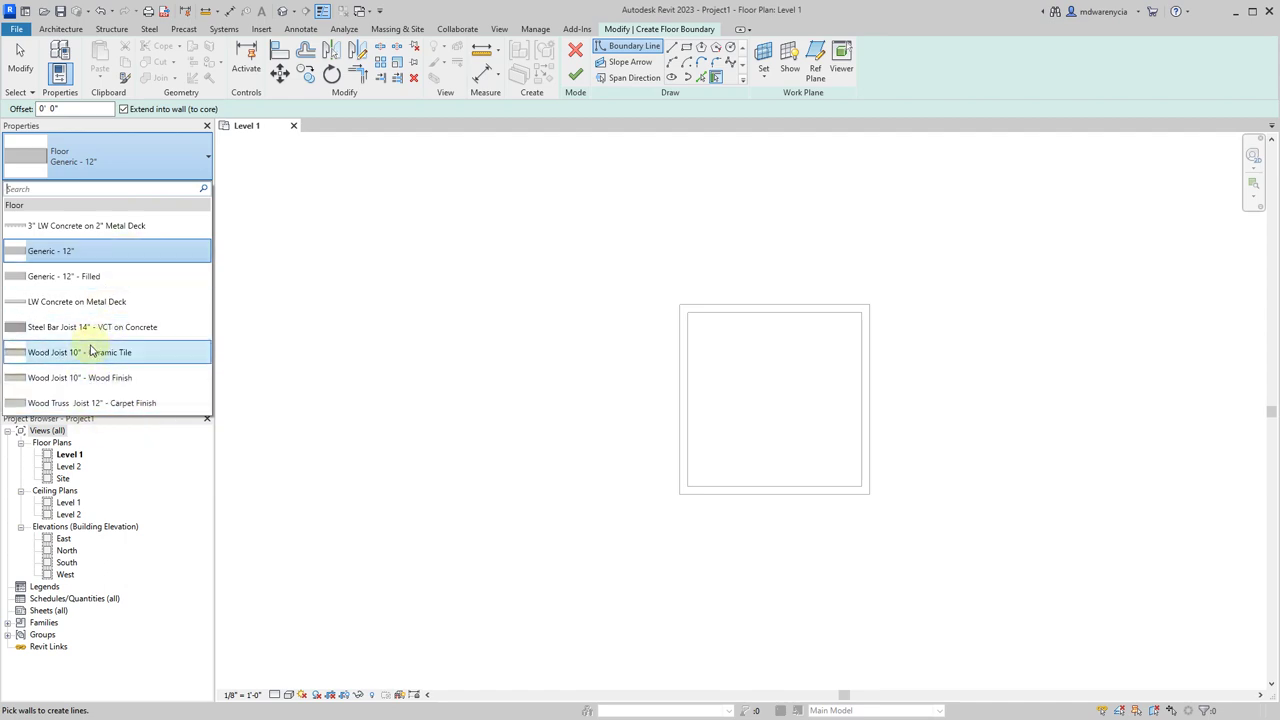
click(189, 150)
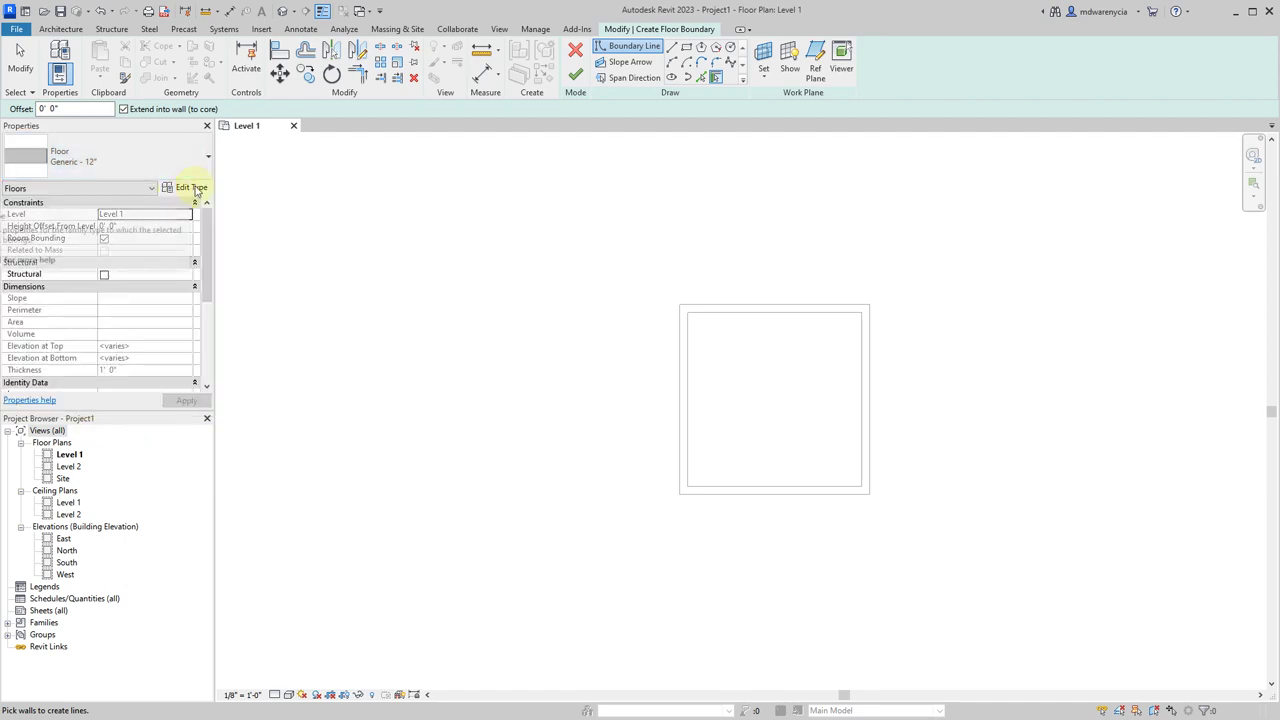
click(193, 188)
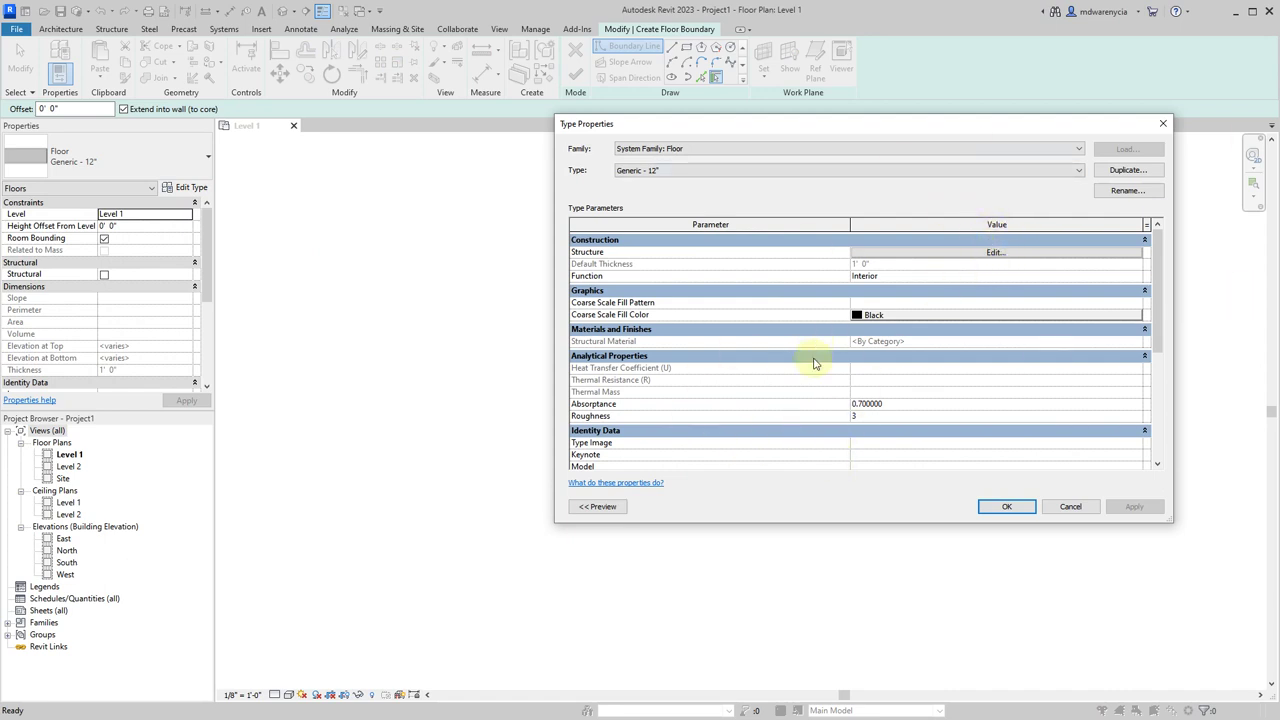
scroll(814, 360, down, 3)
scroll(826, 391, up, 3)
click(986, 253)
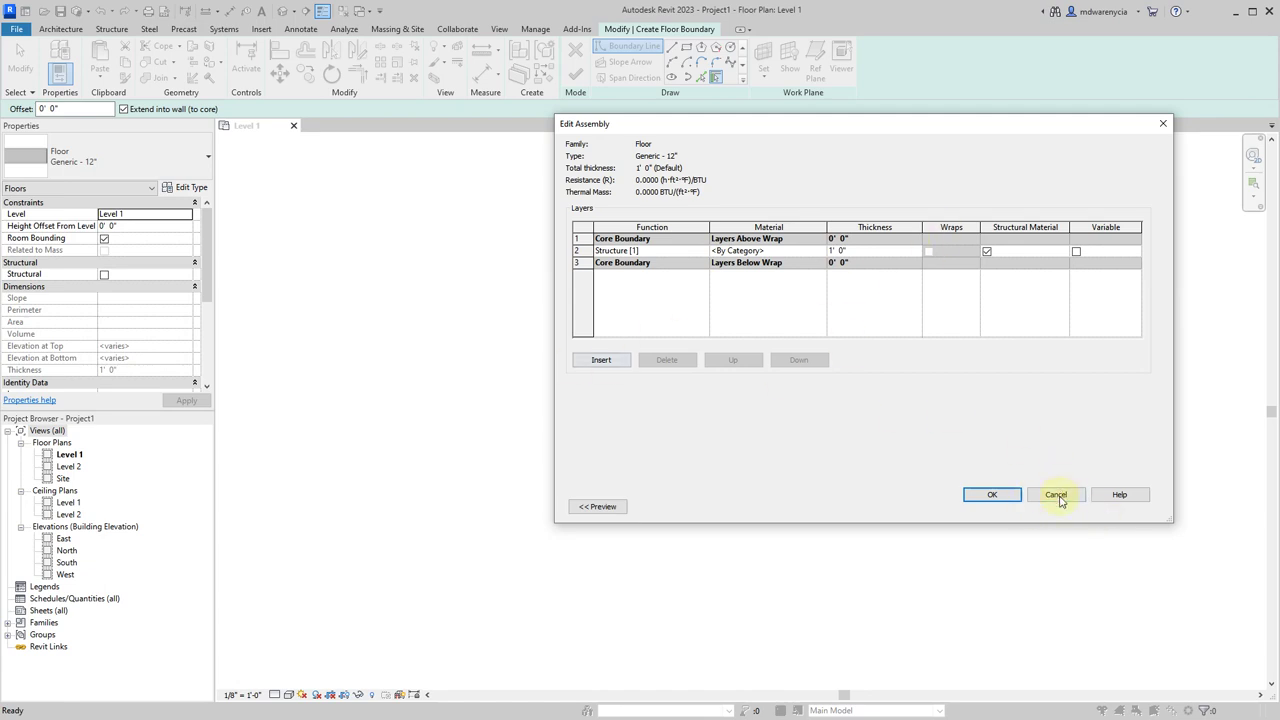
click(1057, 496)
click(1070, 507)
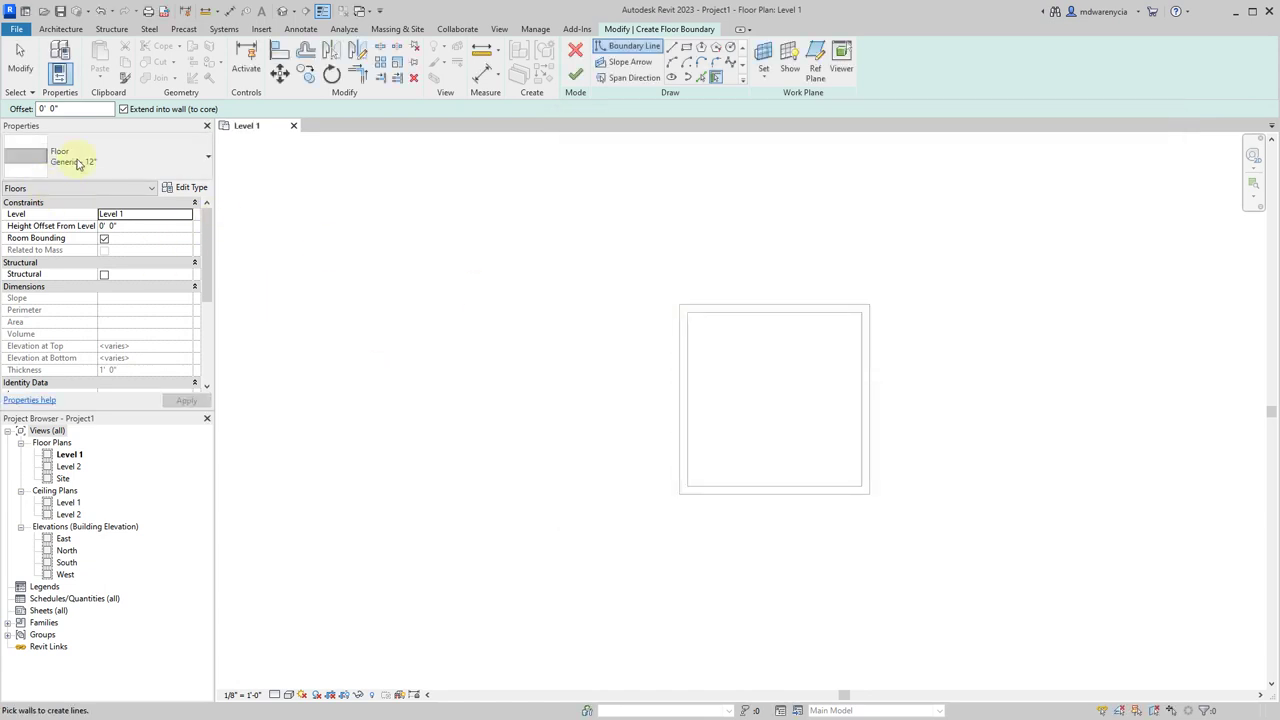
Pick the Wood Joist 10" - Wood Finish floor type and examine its finish and structural layers without changing them
click(198, 160)
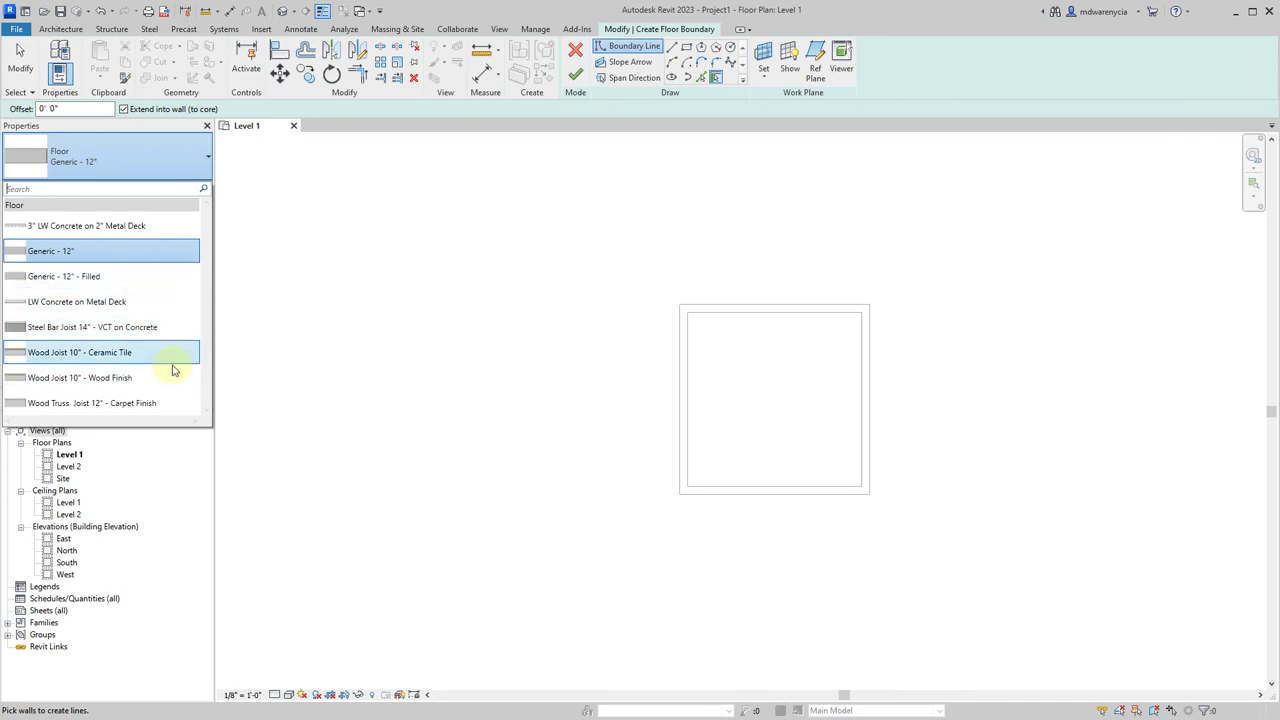
click(128, 377)
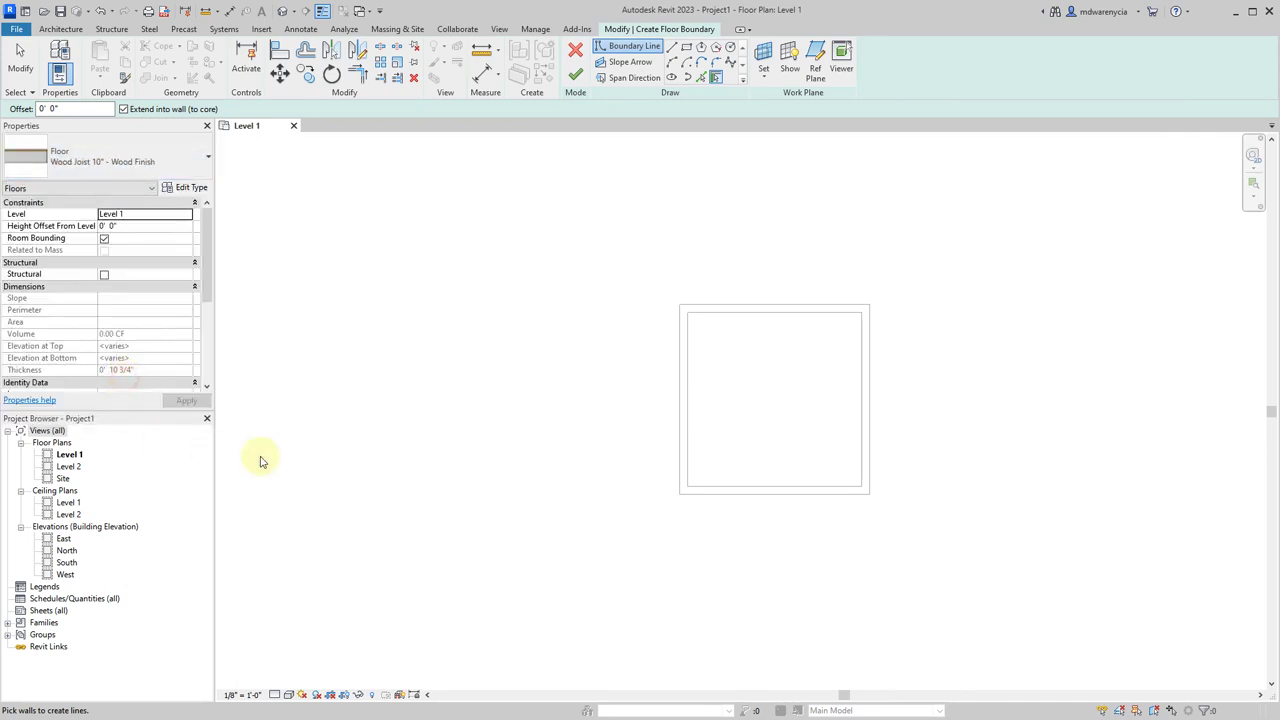
click(191, 188)
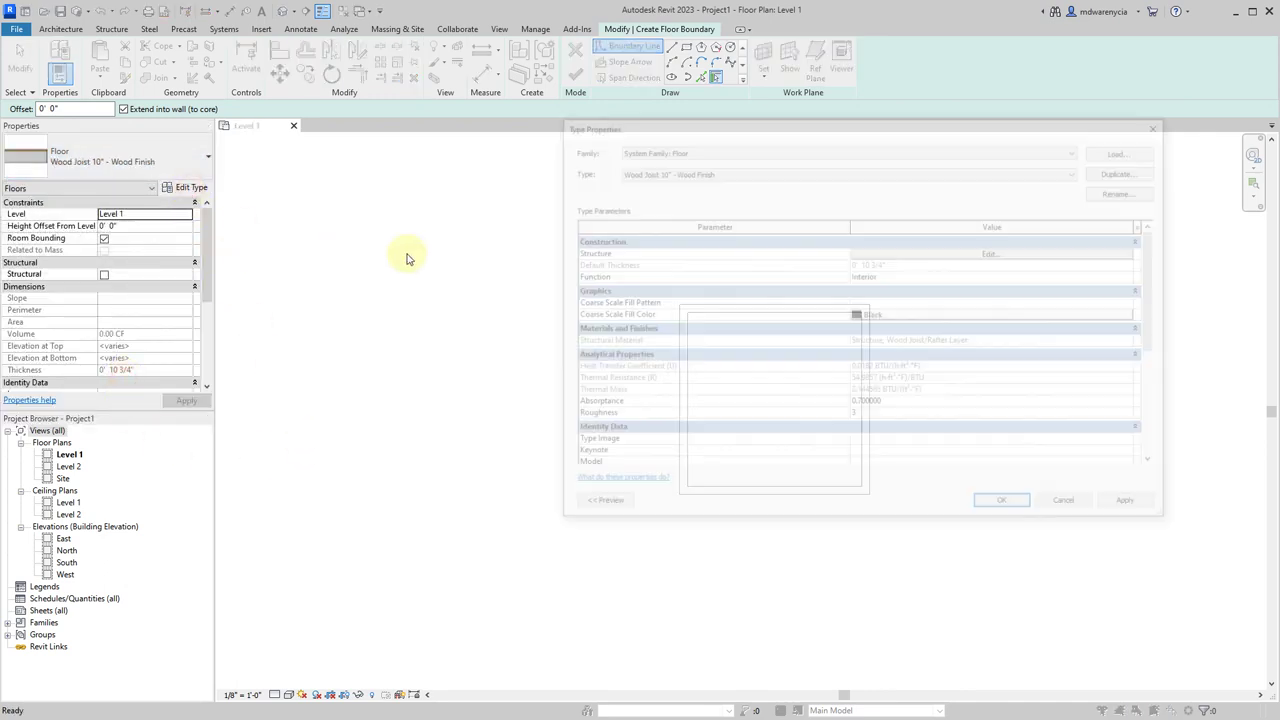
click(931, 259)
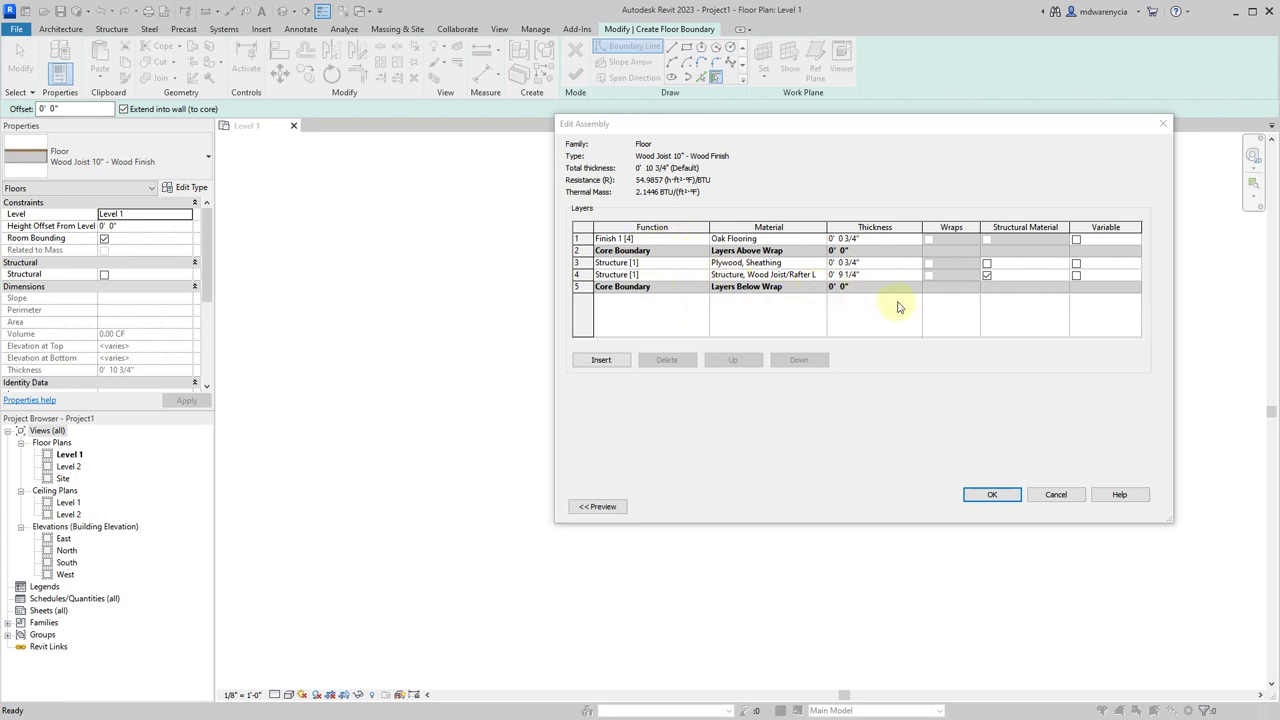
click(576, 274)
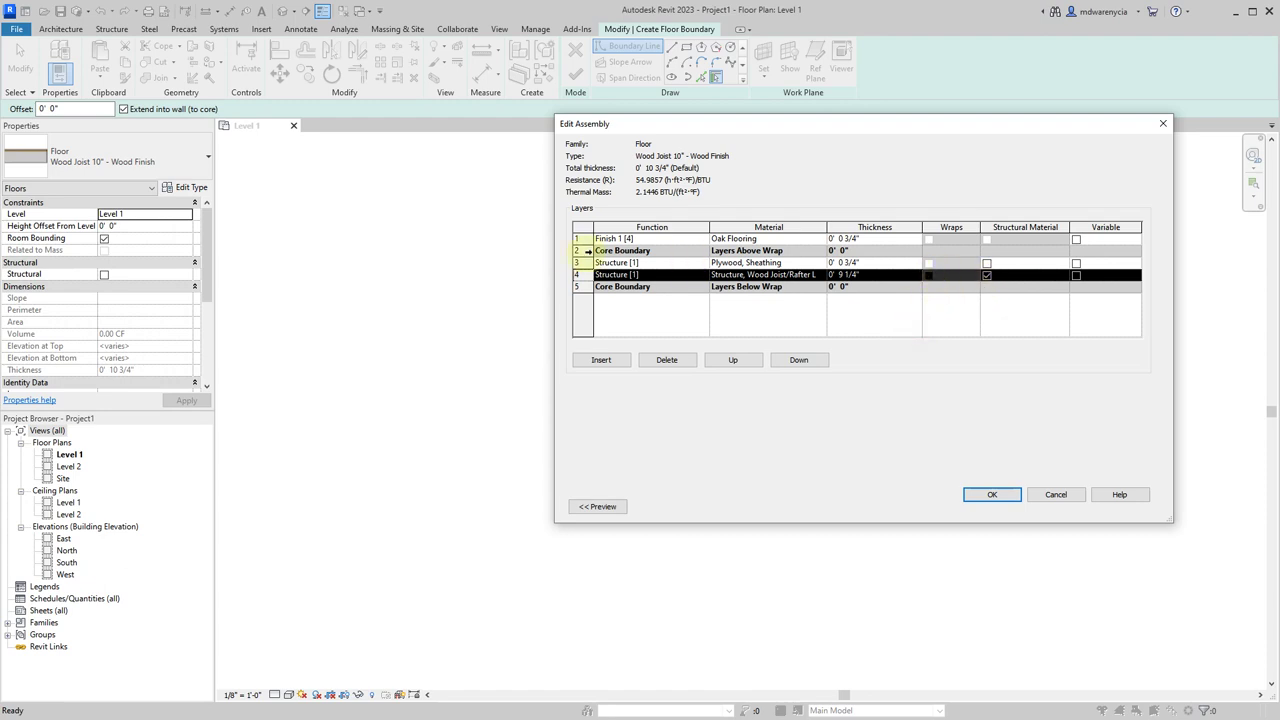
click(585, 262)
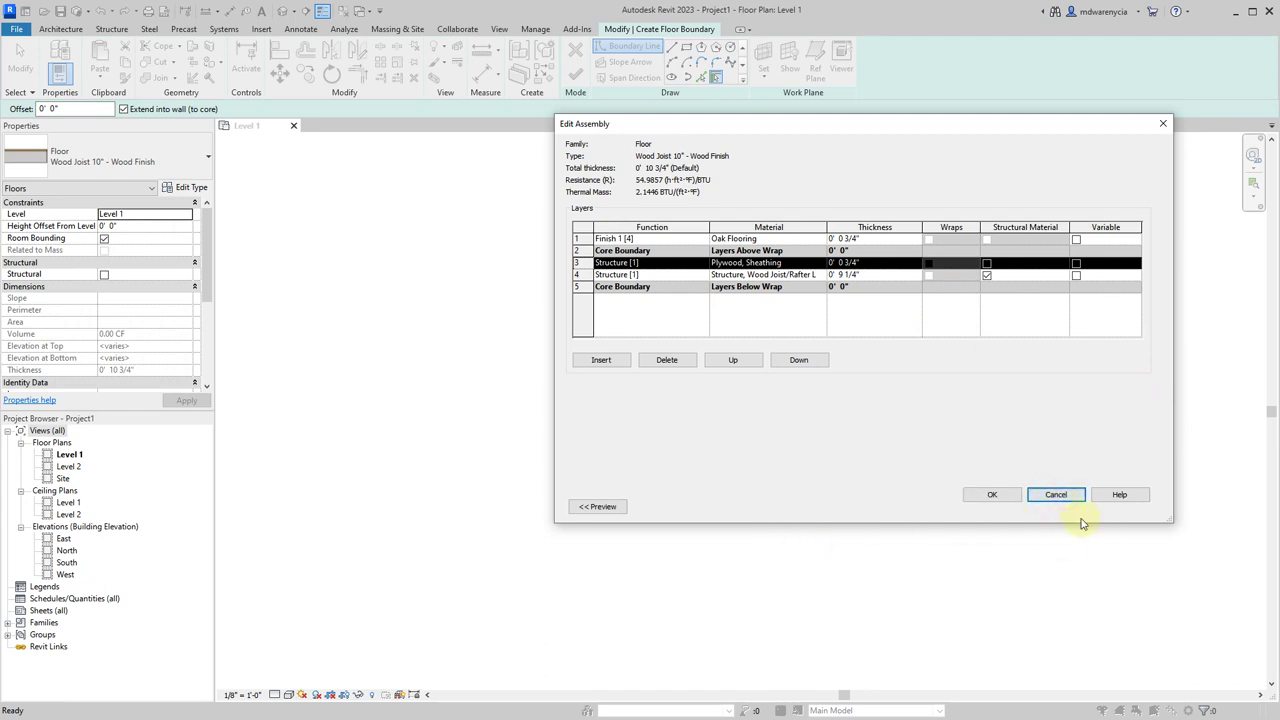
click(1057, 494)
click(1066, 506)
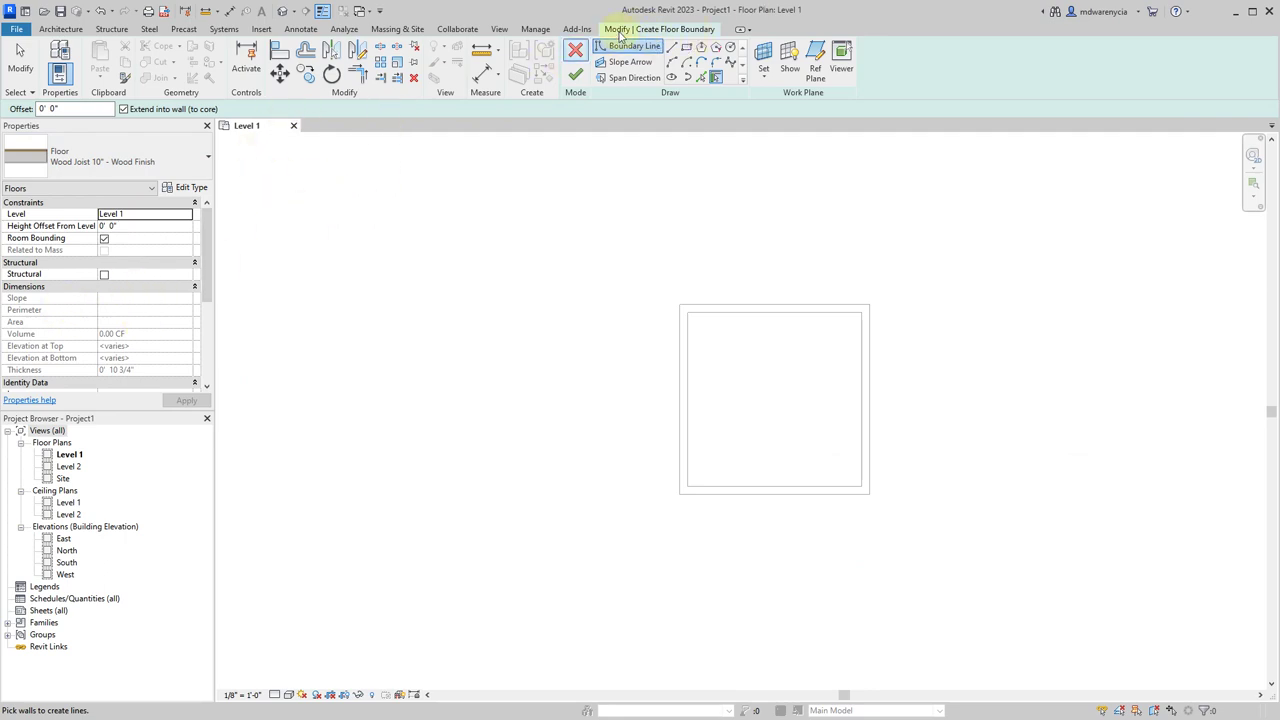
Discard the unfinished floor sketch
key(Escape)
click(60, 28)
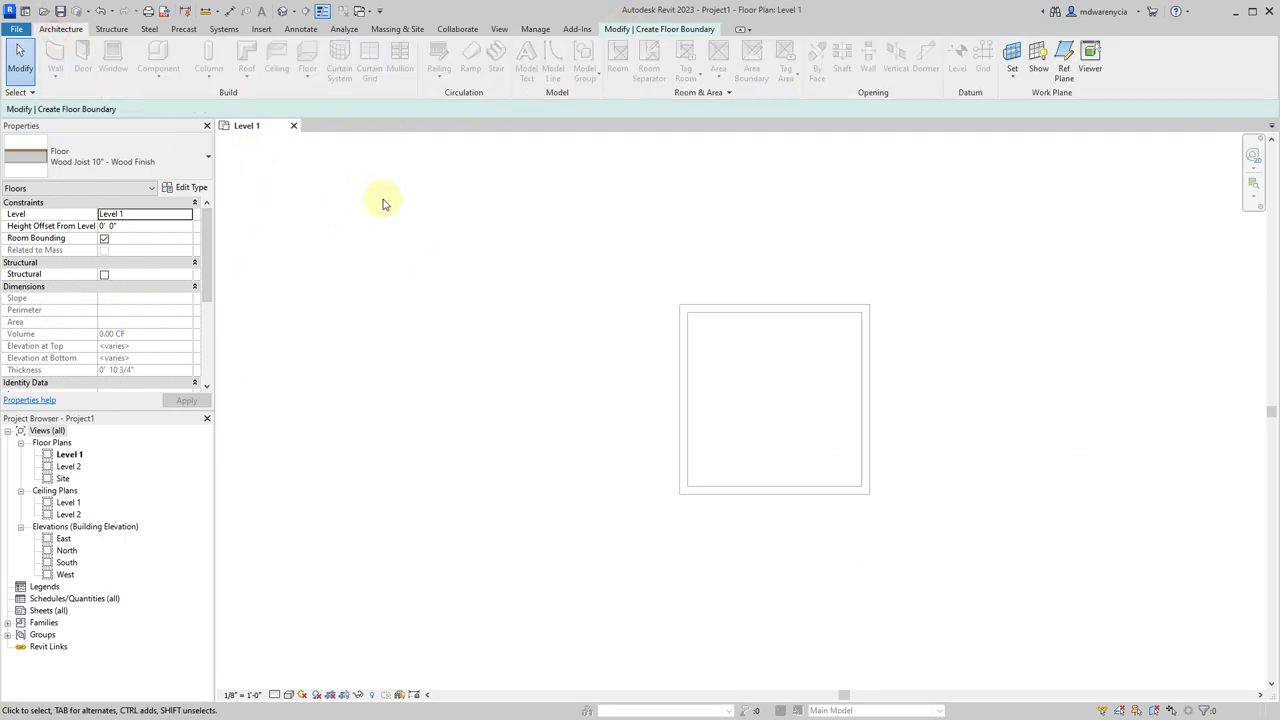
click(655, 28)
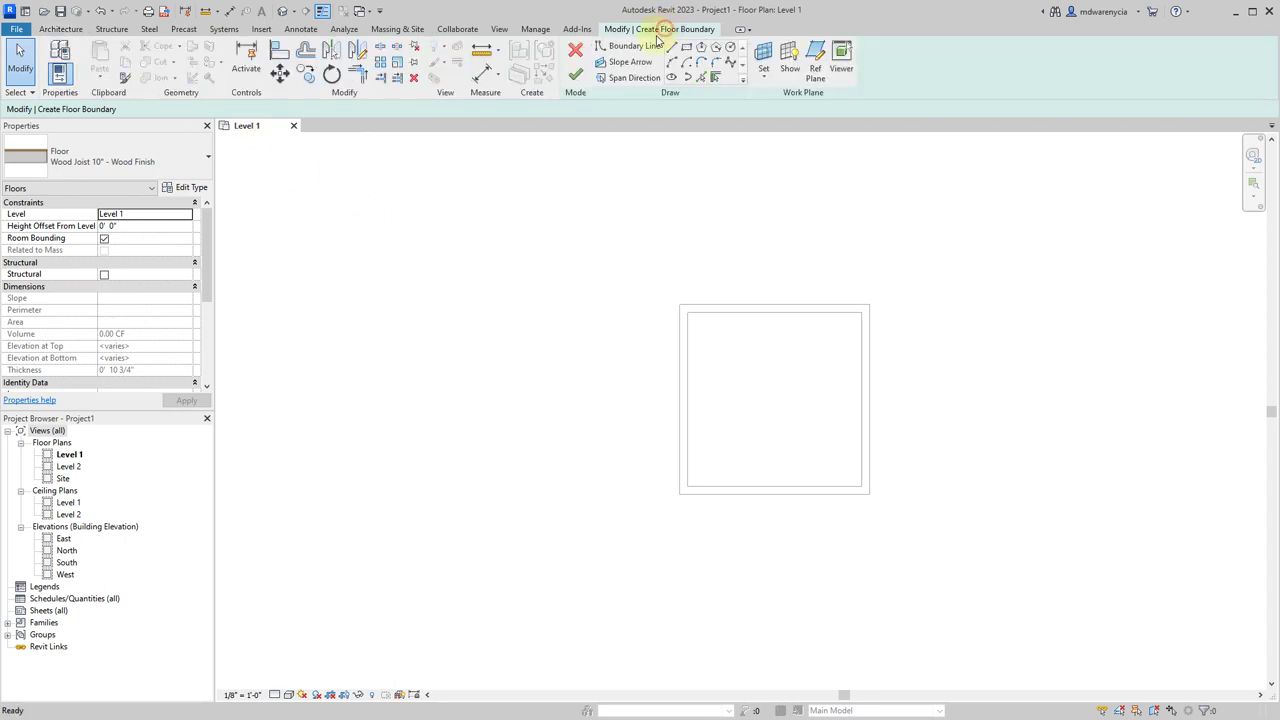
click(573, 55)
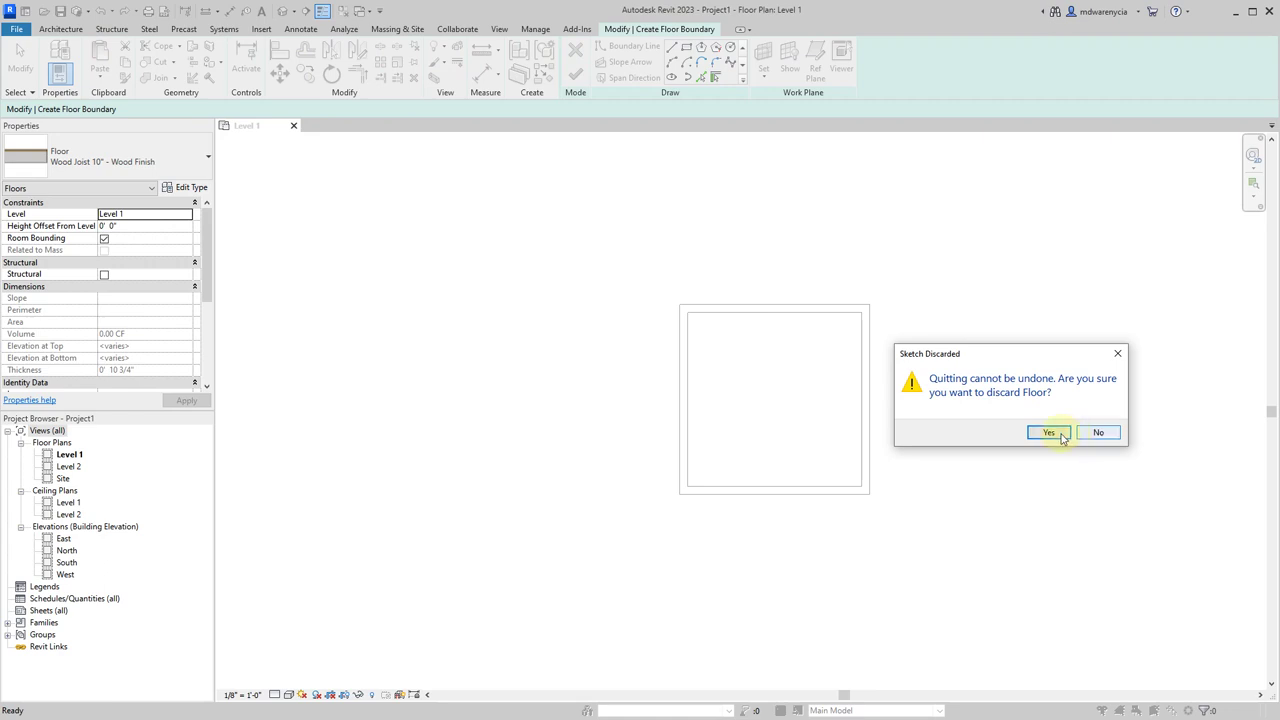
click(1050, 432)
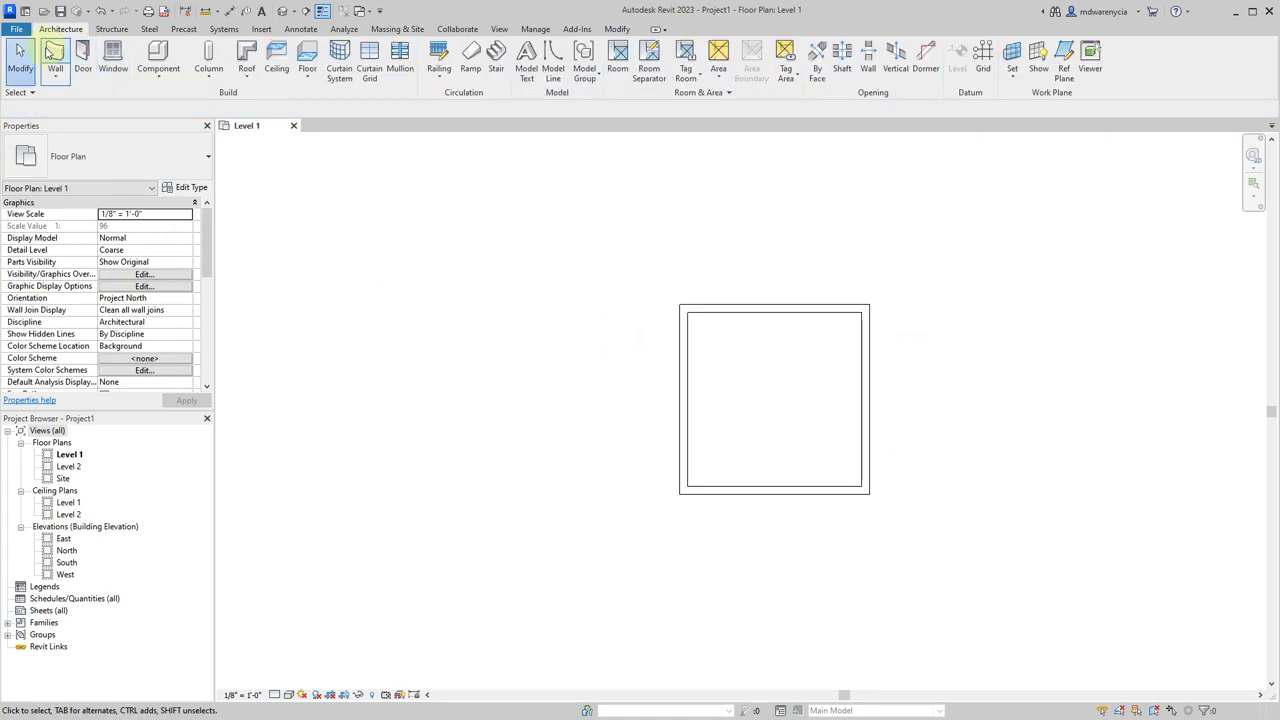
key(w)
key(a)
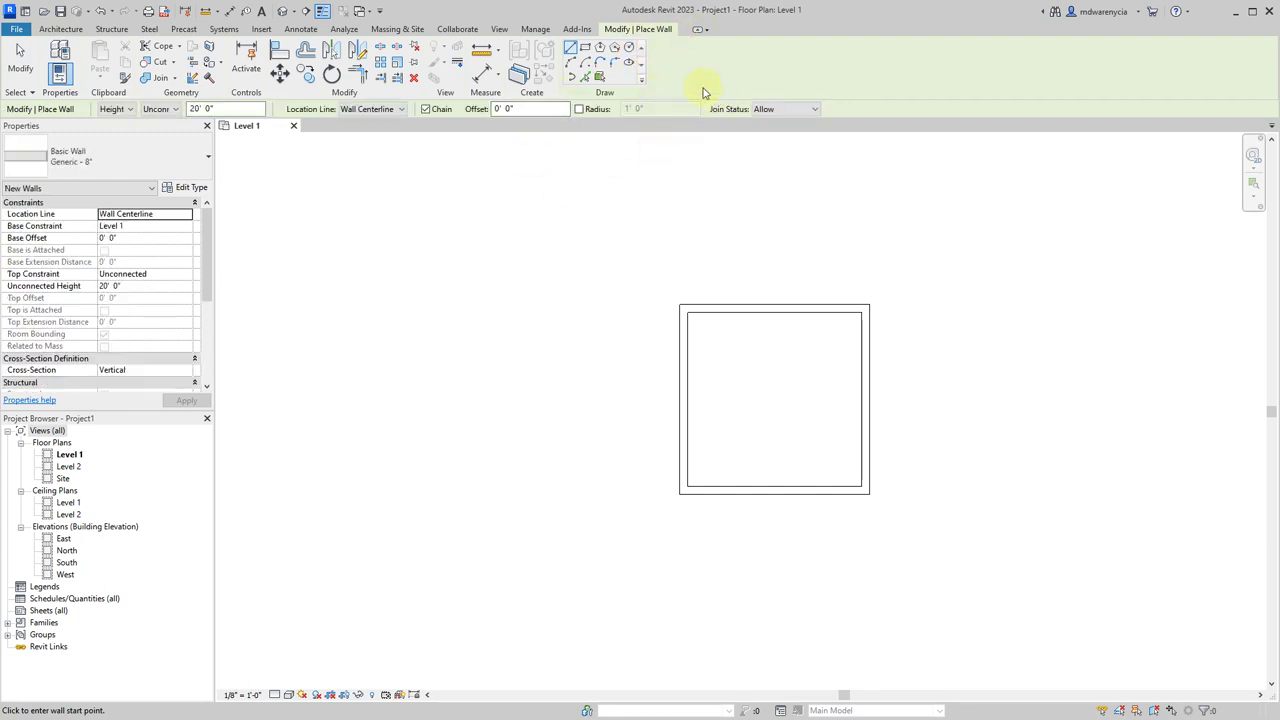
key(Escape)
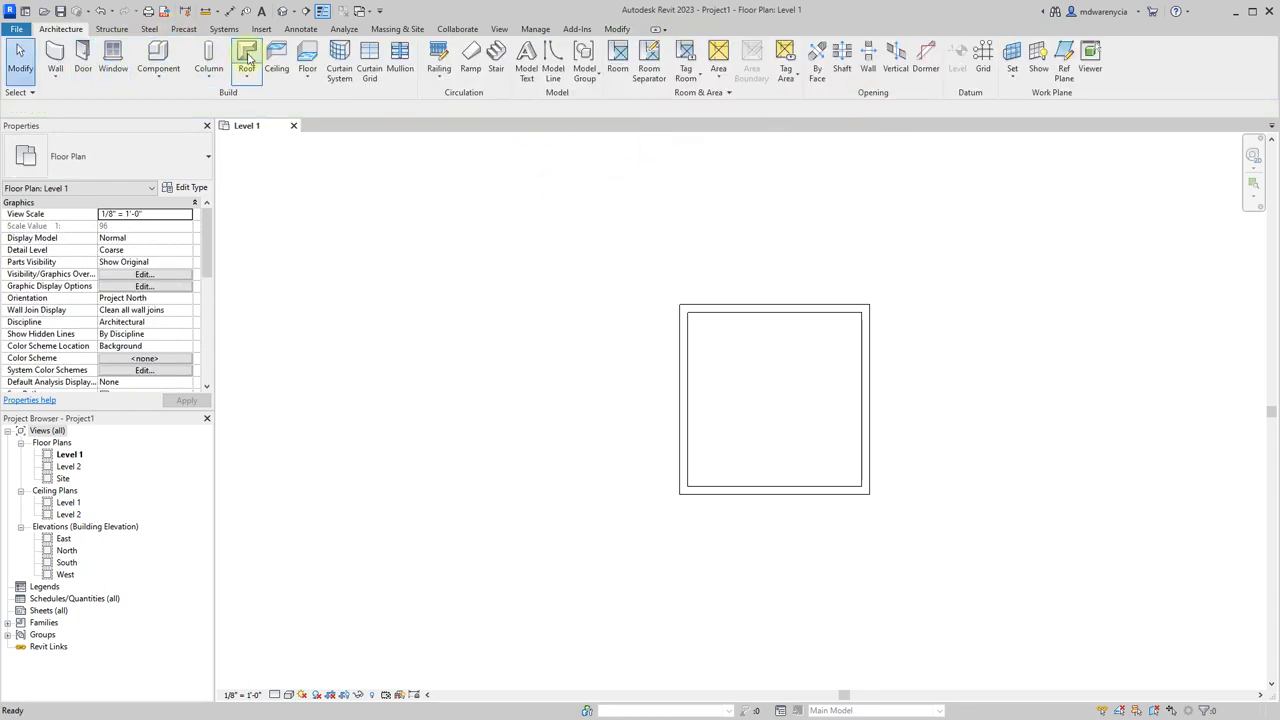
Start a Generic - 12" floor and sketch a rectangular boundary above the room, starting in line with its left inner wall face
click(306, 52)
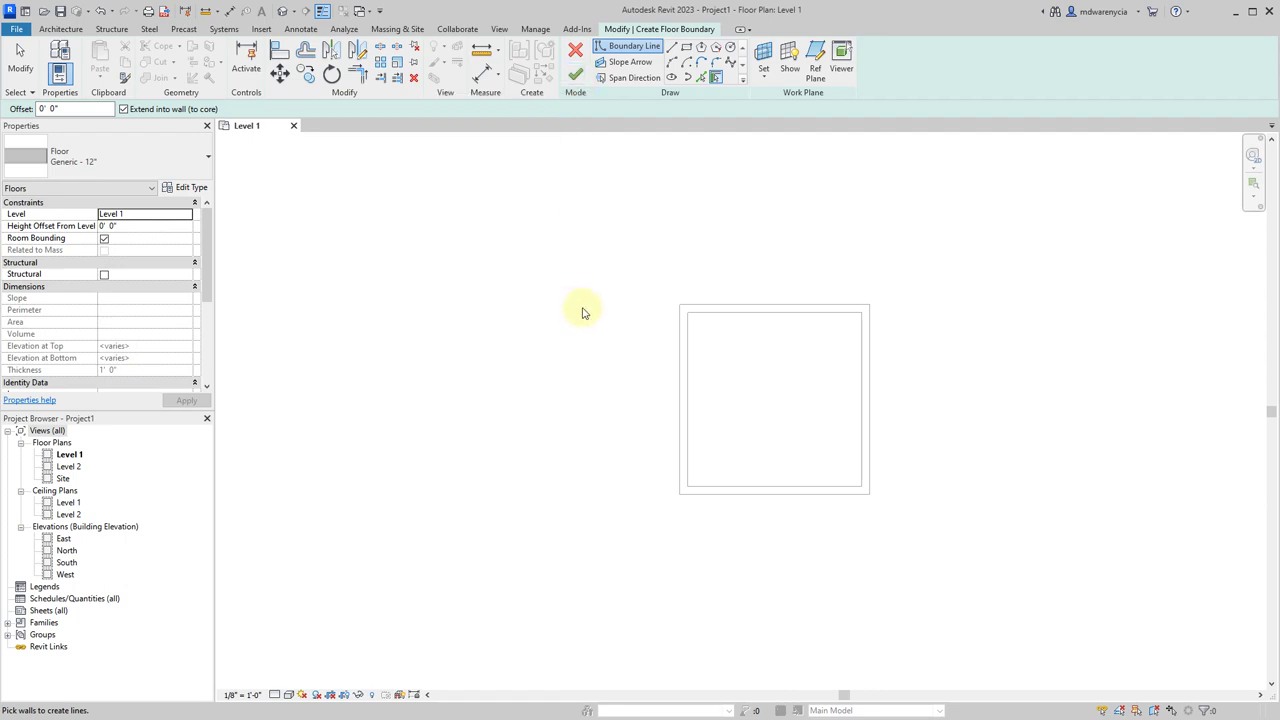
click(686, 50)
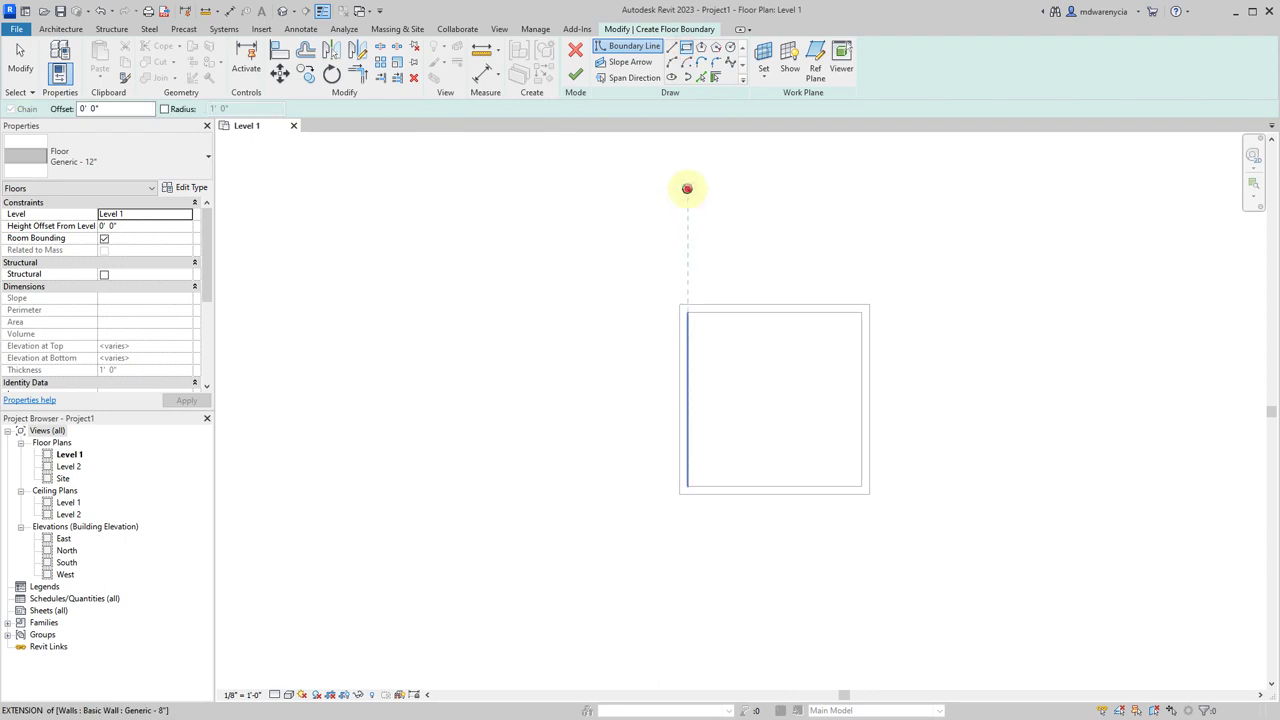
click(686, 189)
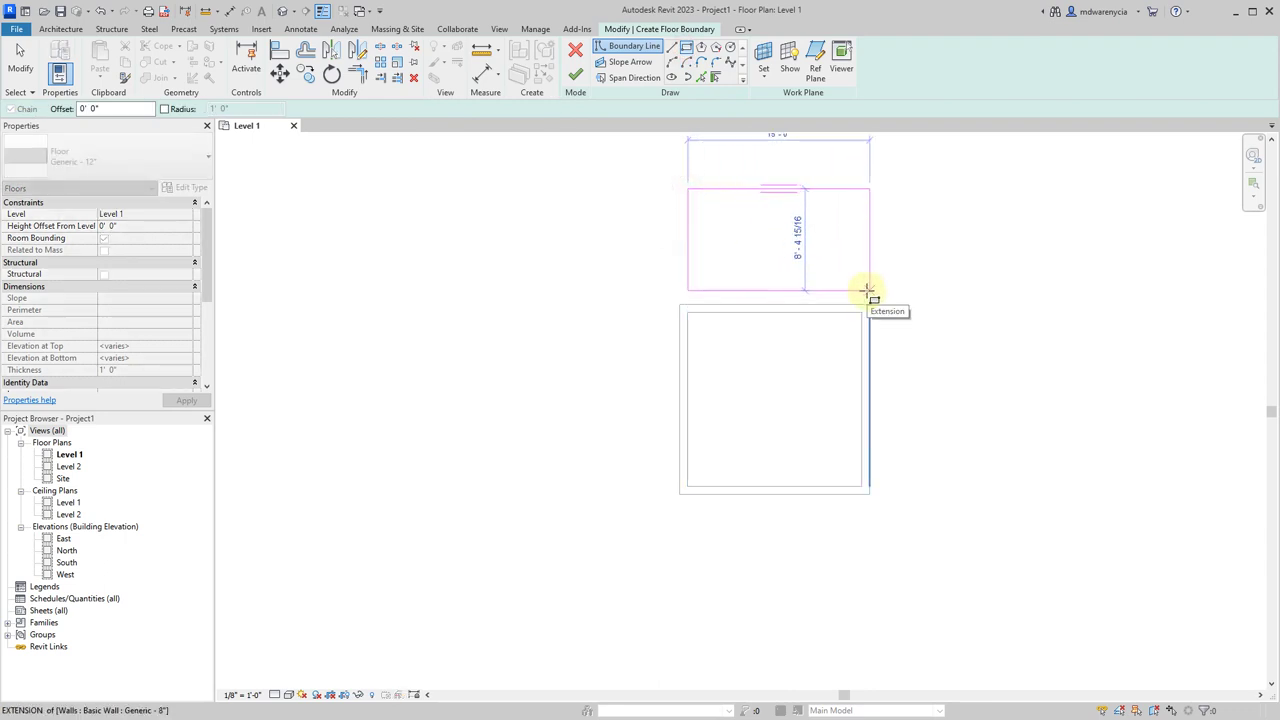
click(851, 267)
Add a 15' by 15' rectangular floor boundary between the room's opposite wall-centerline corners and finish the floor
scroll(705, 358, up, 3)
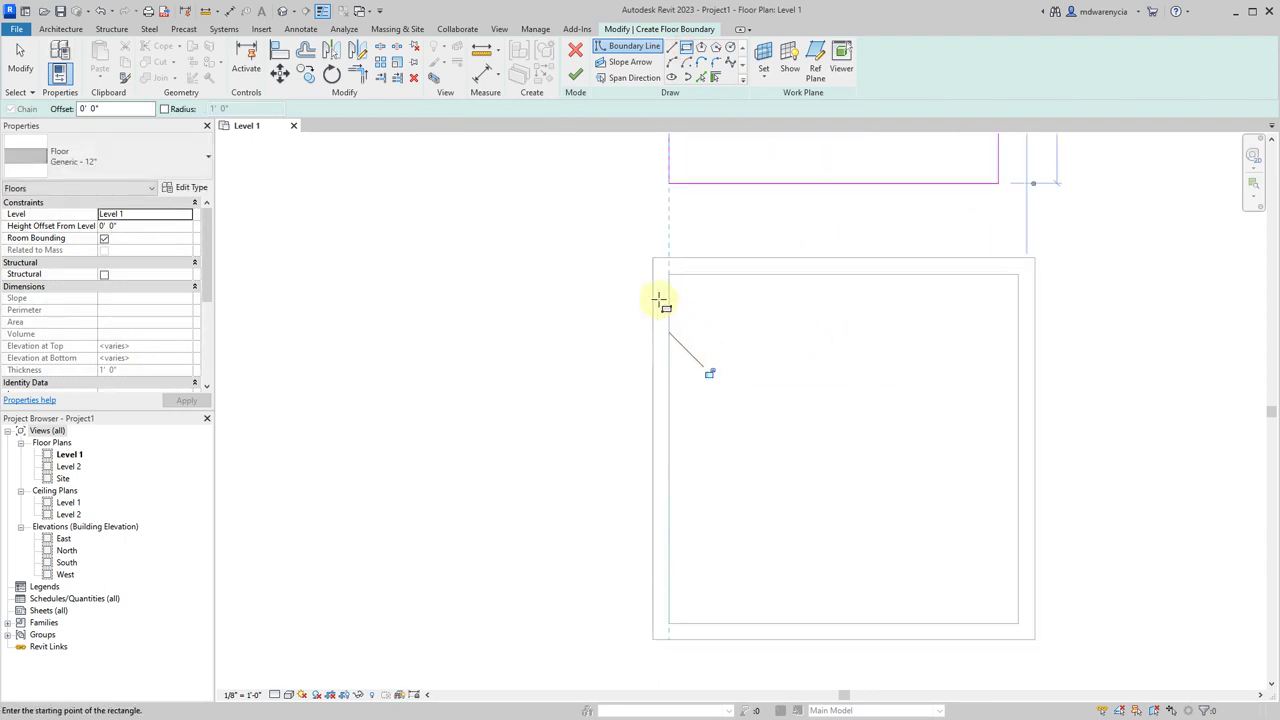
scroll(700, 340, up, 2)
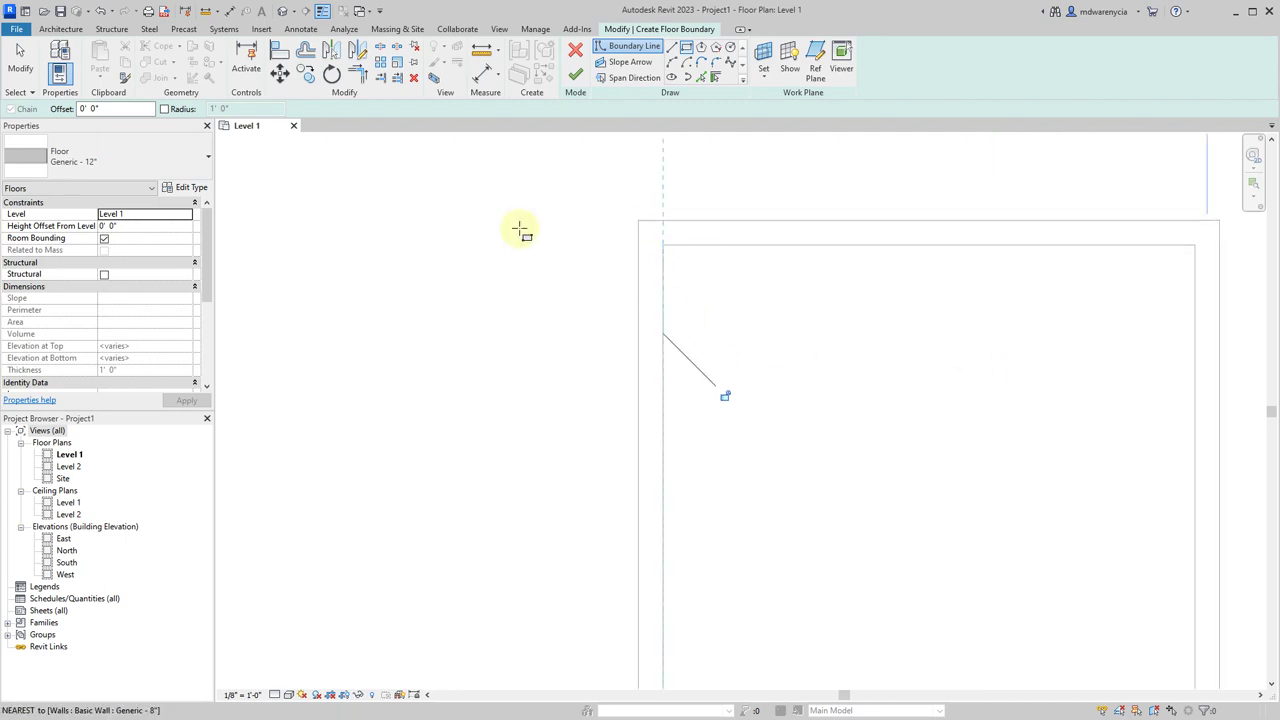
scroll(560, 250, down, 1)
scroll(594, 250, up, 1)
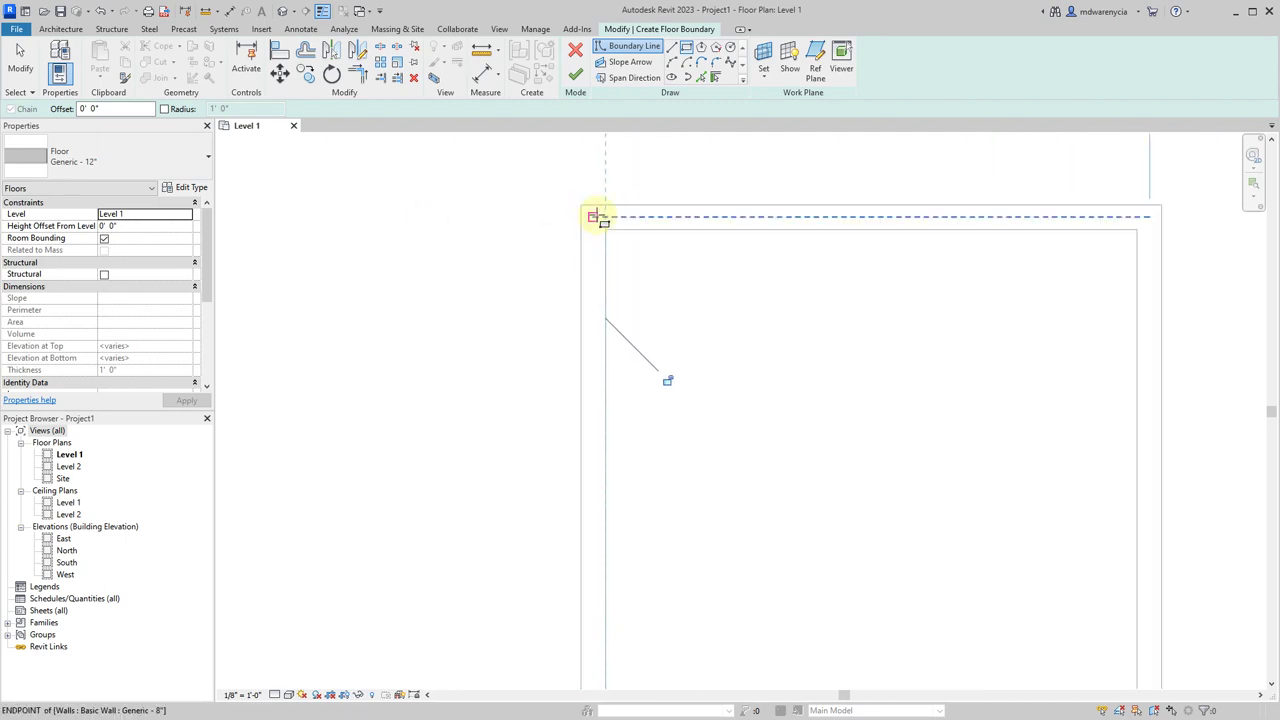
click(594, 216)
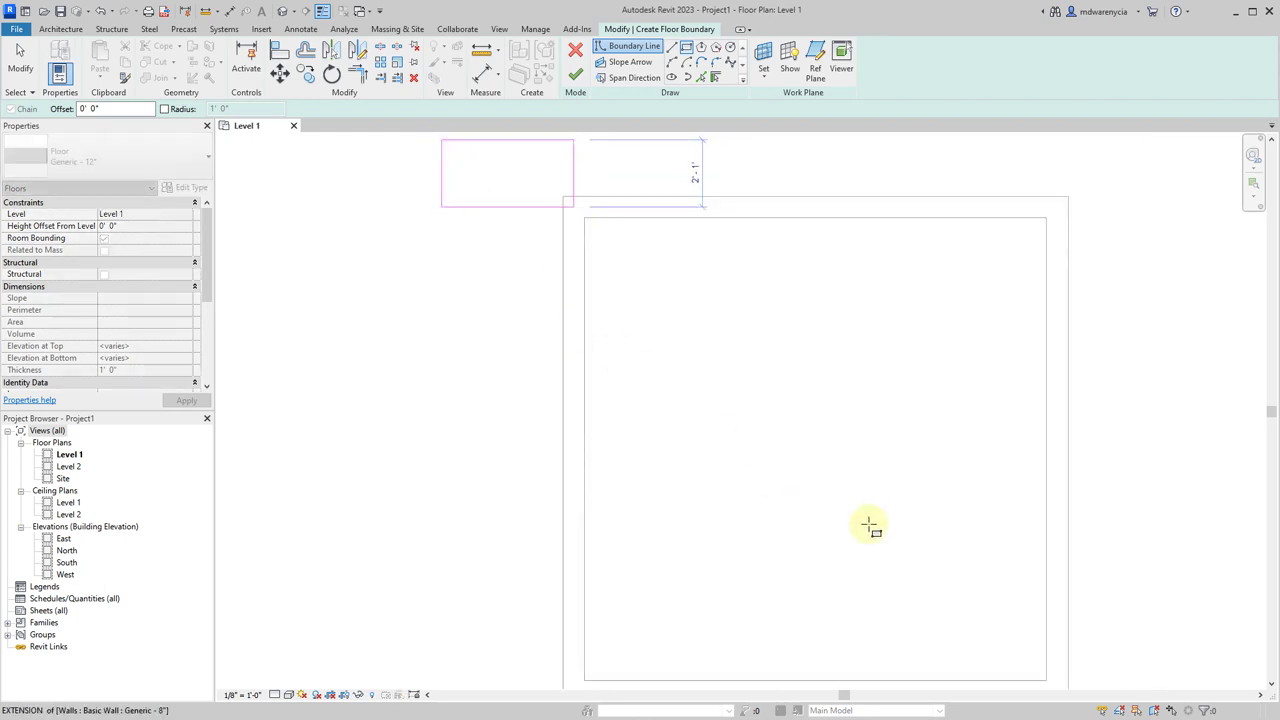
scroll(920, 595, down, 3)
click(838, 508)
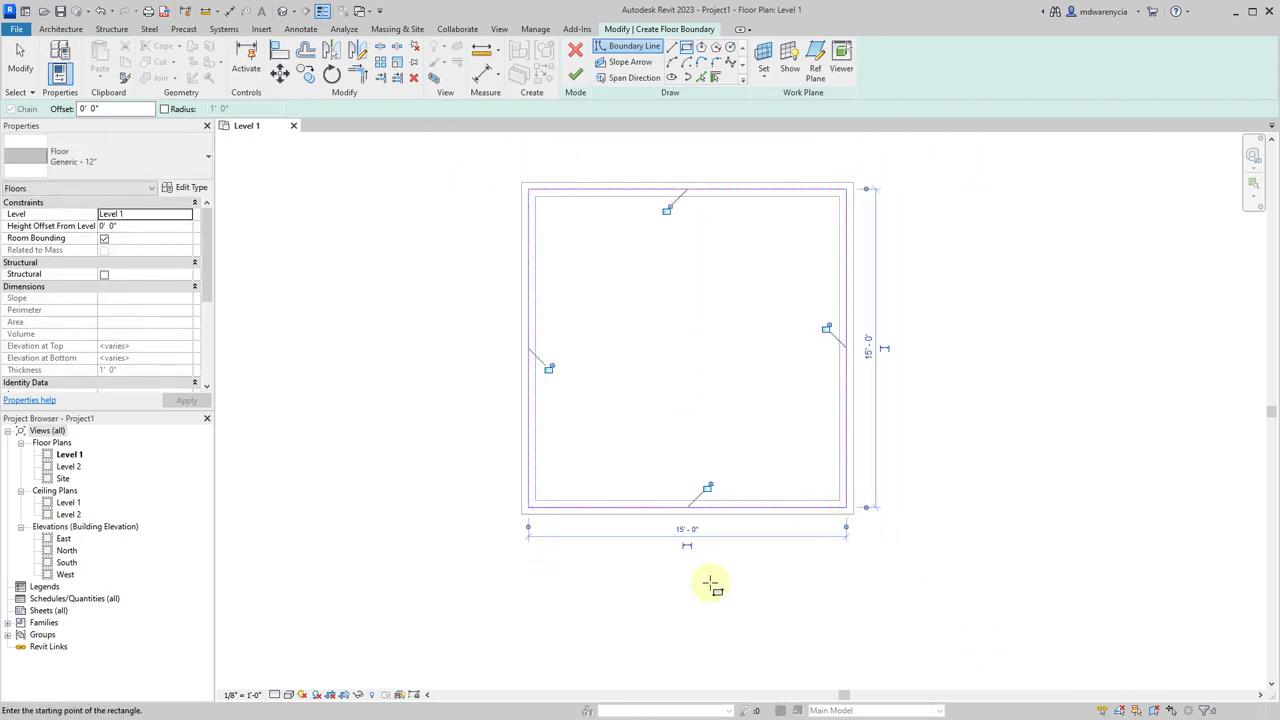
click(575, 75)
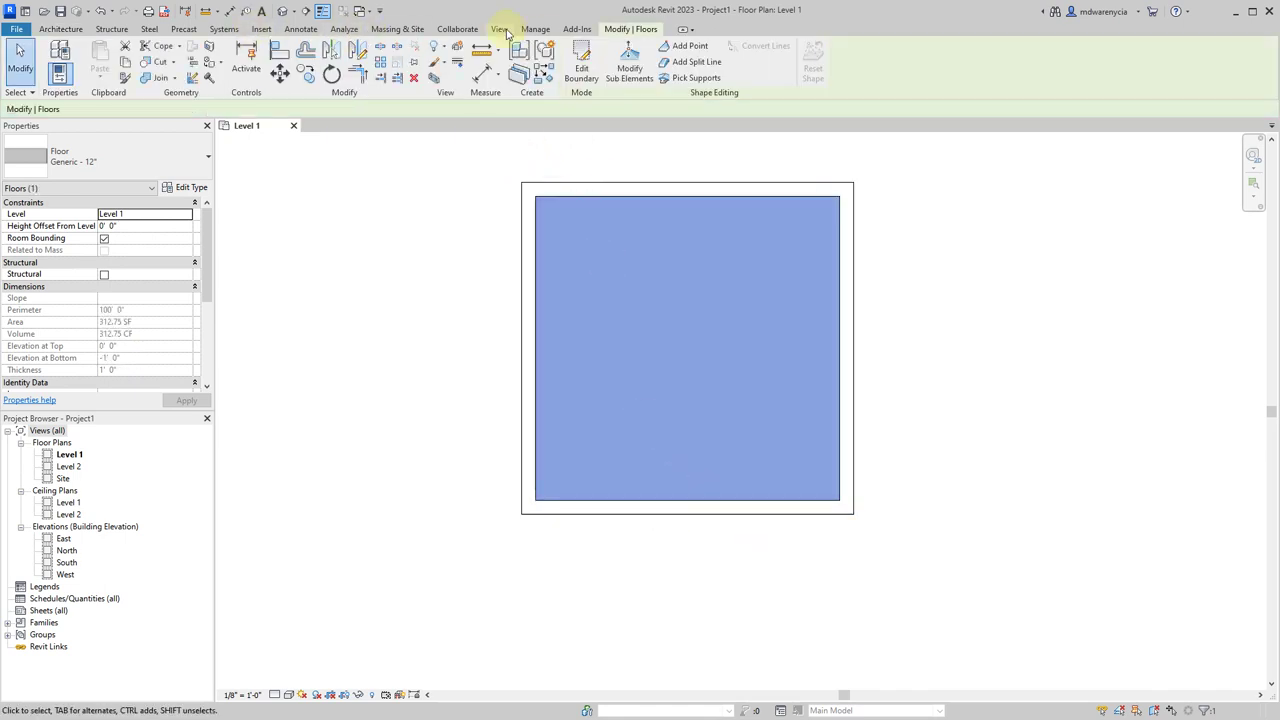
Open a 3D view, tile it beside the Level 1 plan and inspect the room with its floor slabs
click(499, 28)
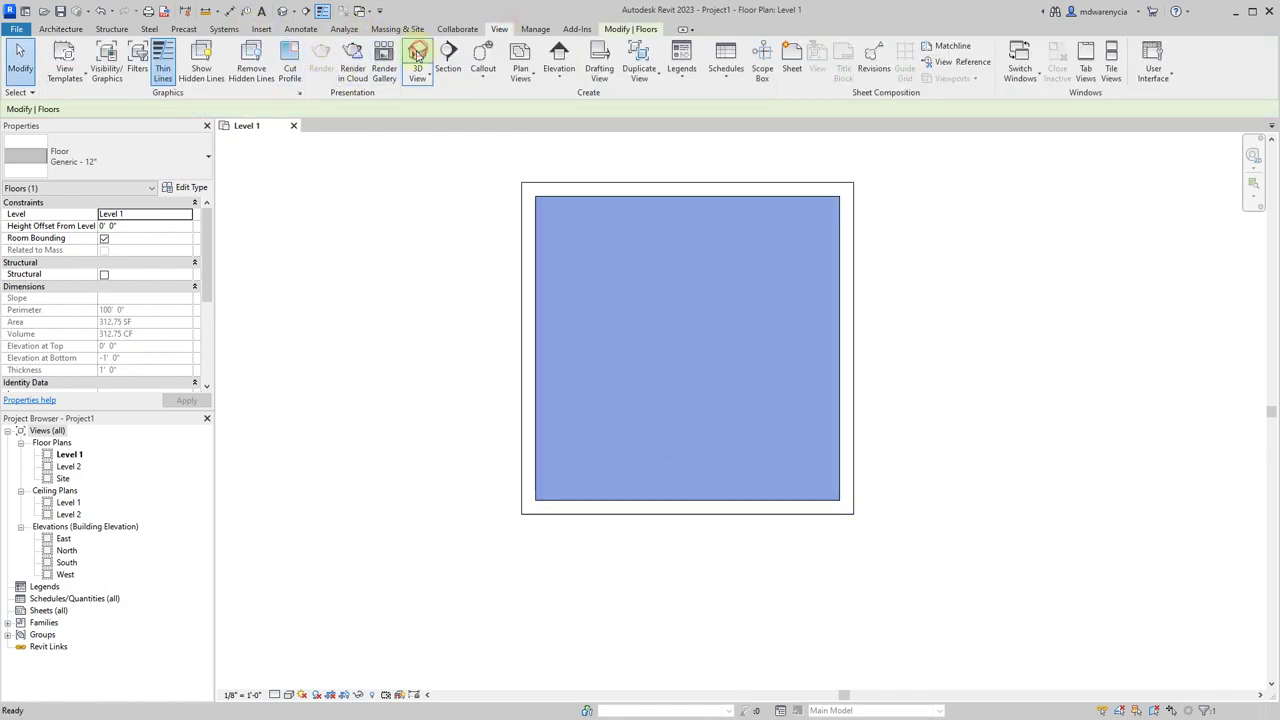
click(417, 55)
click(1111, 65)
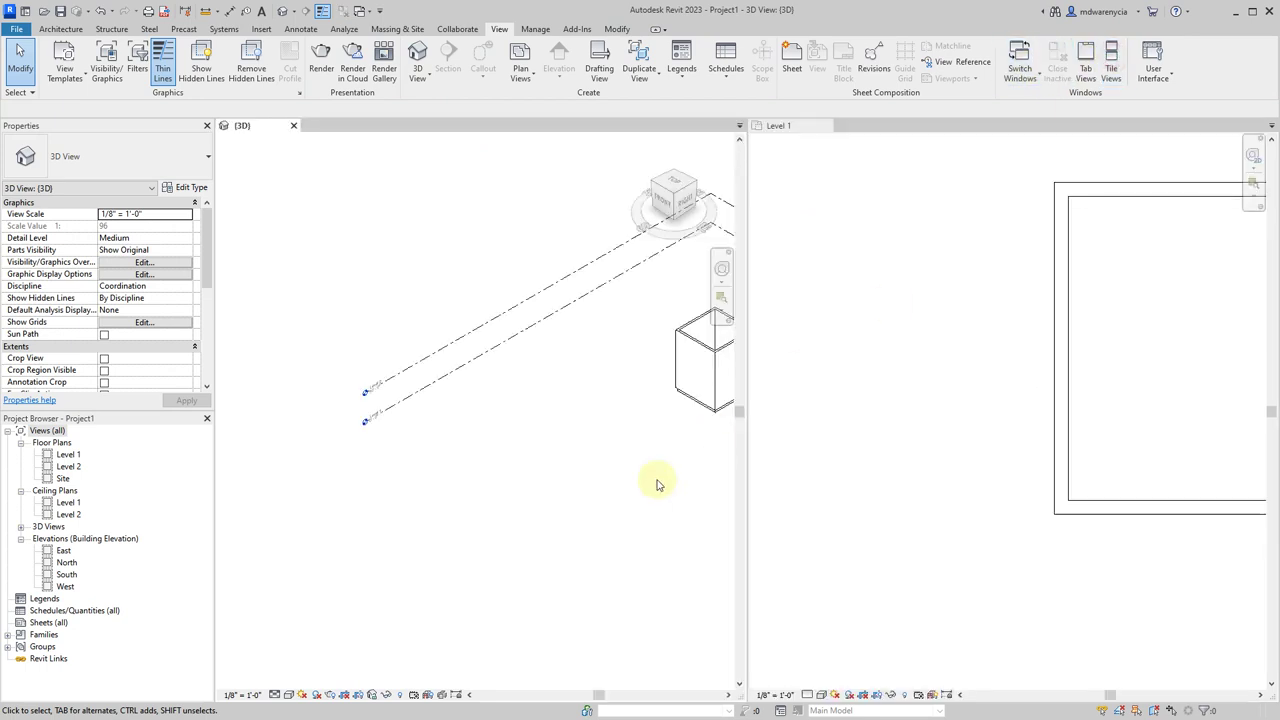
middle_drag(580, 405, 537, 357)
scroll(451, 403, up, 5)
scroll(466, 329, down, 5)
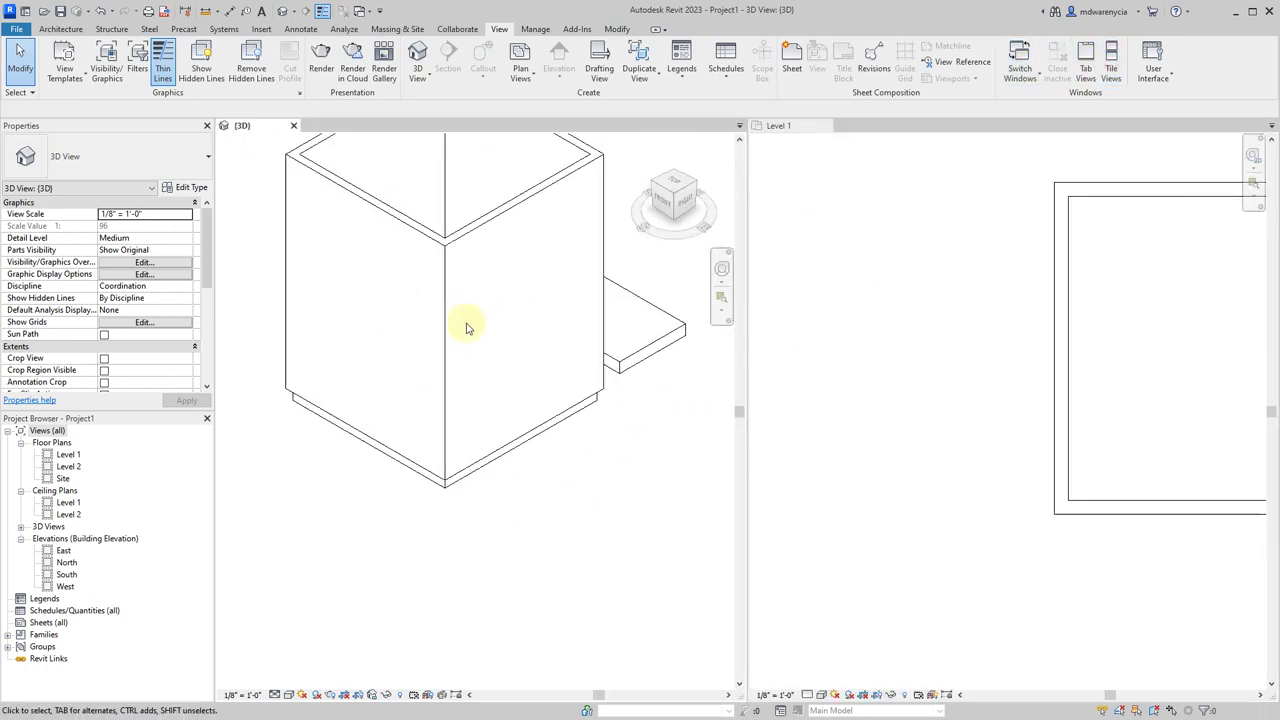
Select the room's four connected walls and set their top constraint to Level 2
shift+middle_drag(455, 332, 463, 246)
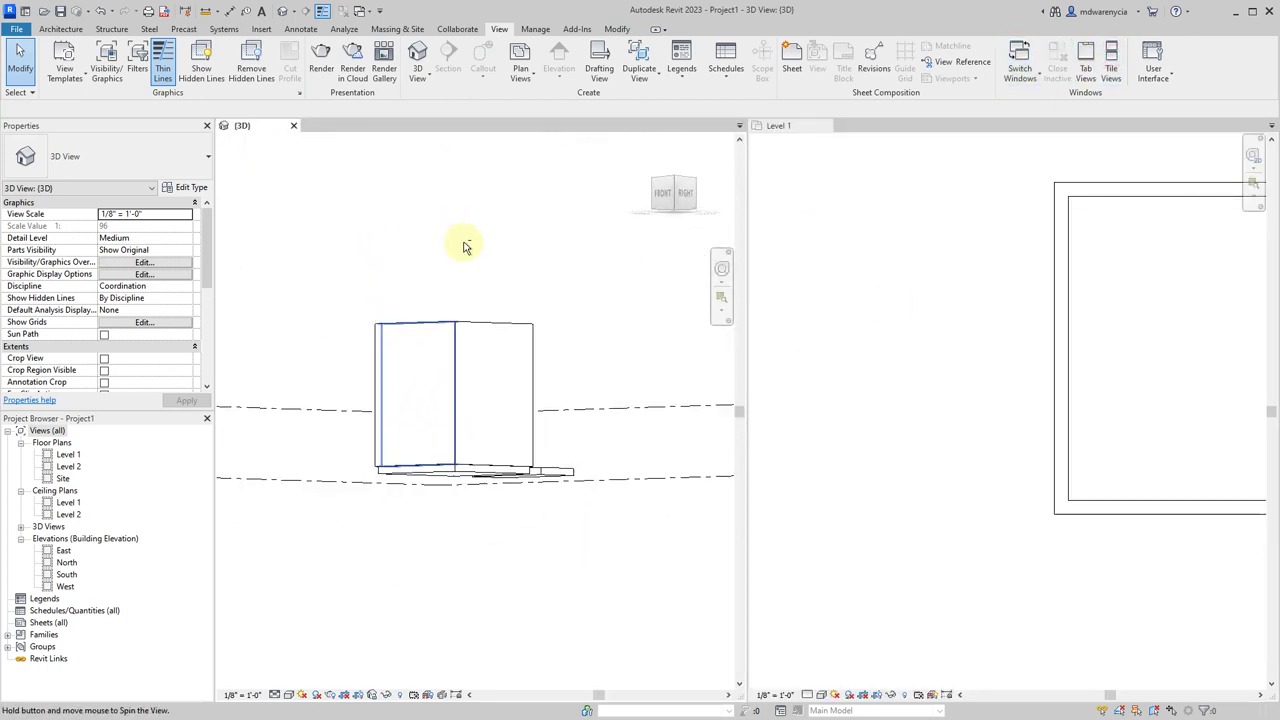
key(Tab)
click(424, 320)
shift+middle_drag(626, 306, 477, 346)
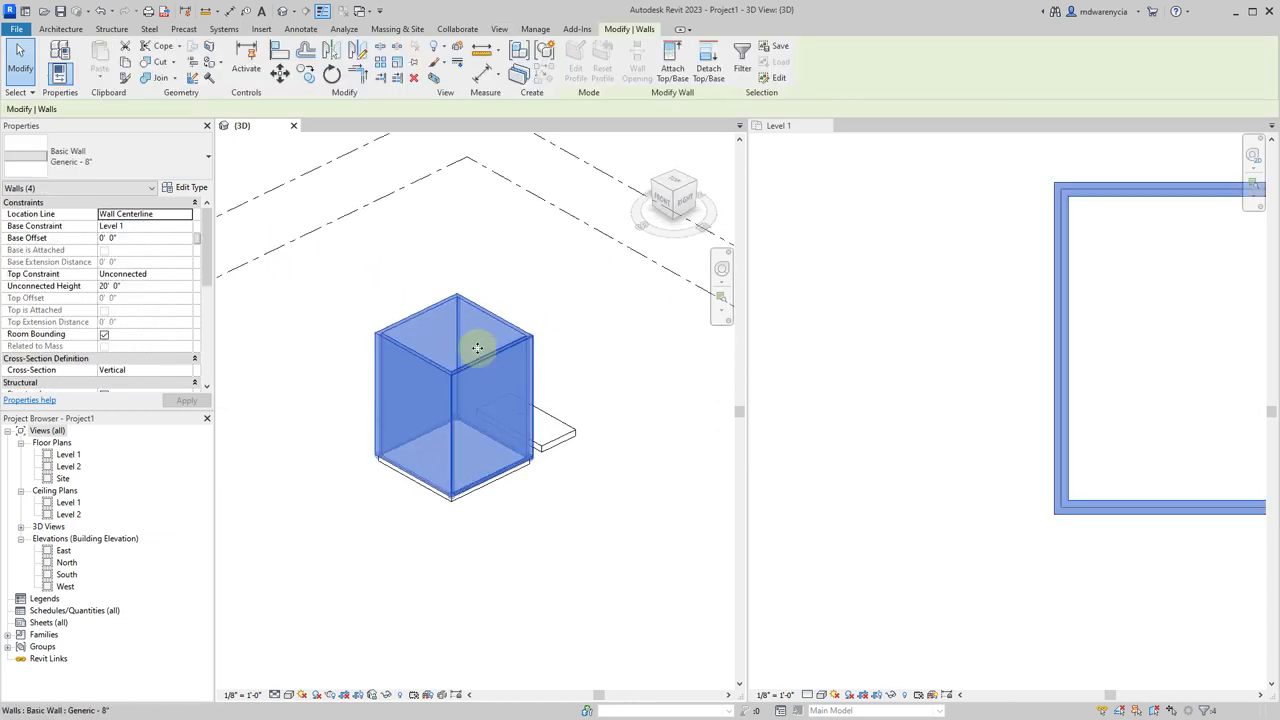
click(175, 274)
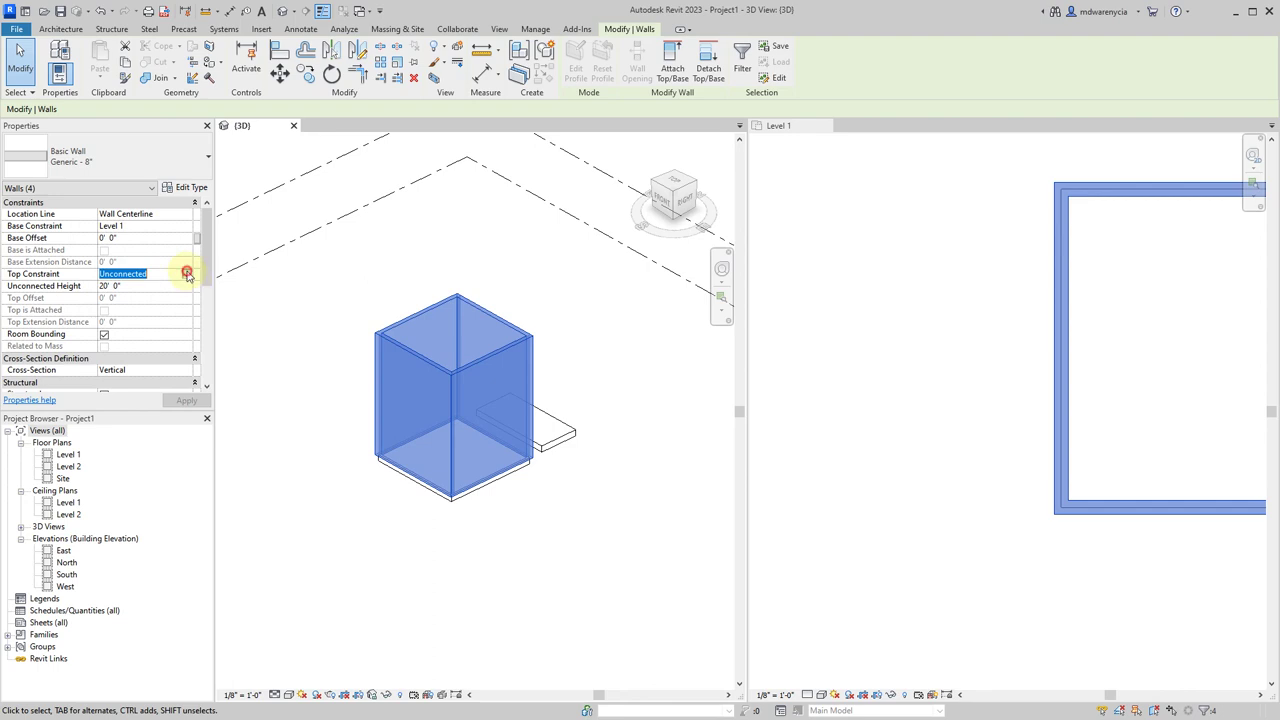
click(187, 274)
click(145, 300)
click(454, 578)
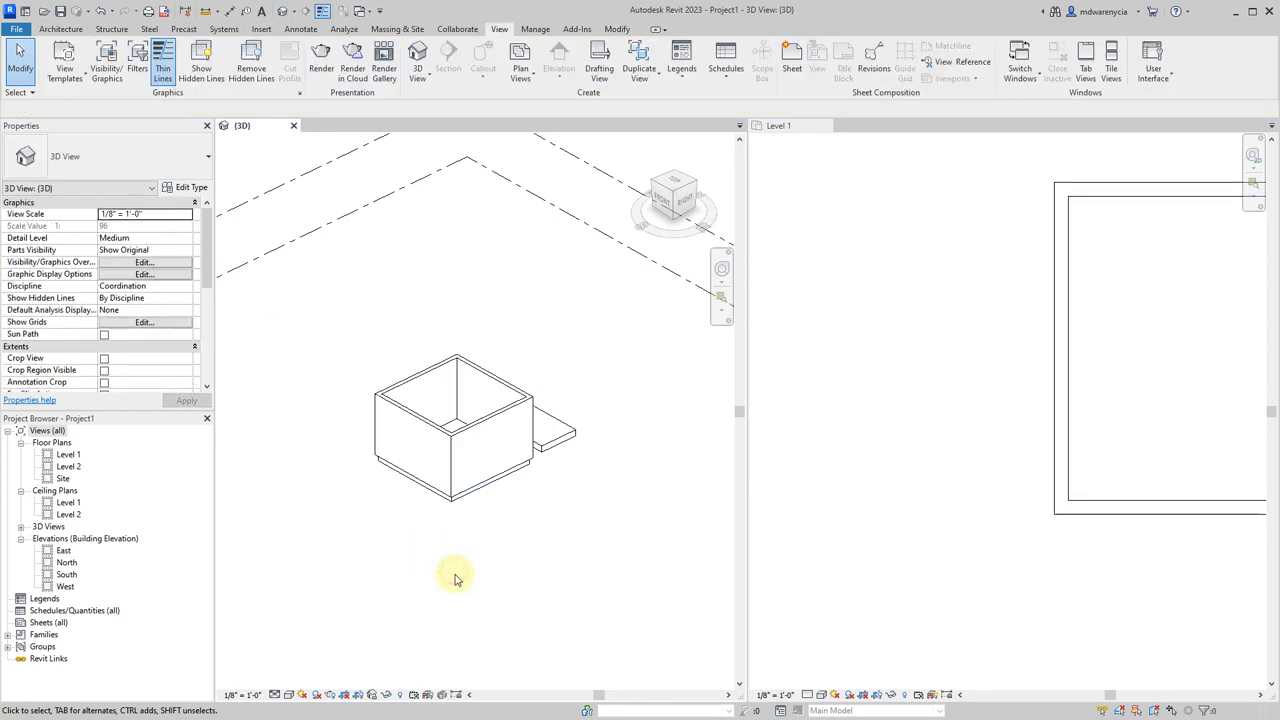
Set the 3D view's visual style to Consistent Colors and its detail level to Fine
scroll(435, 455, up, 8)
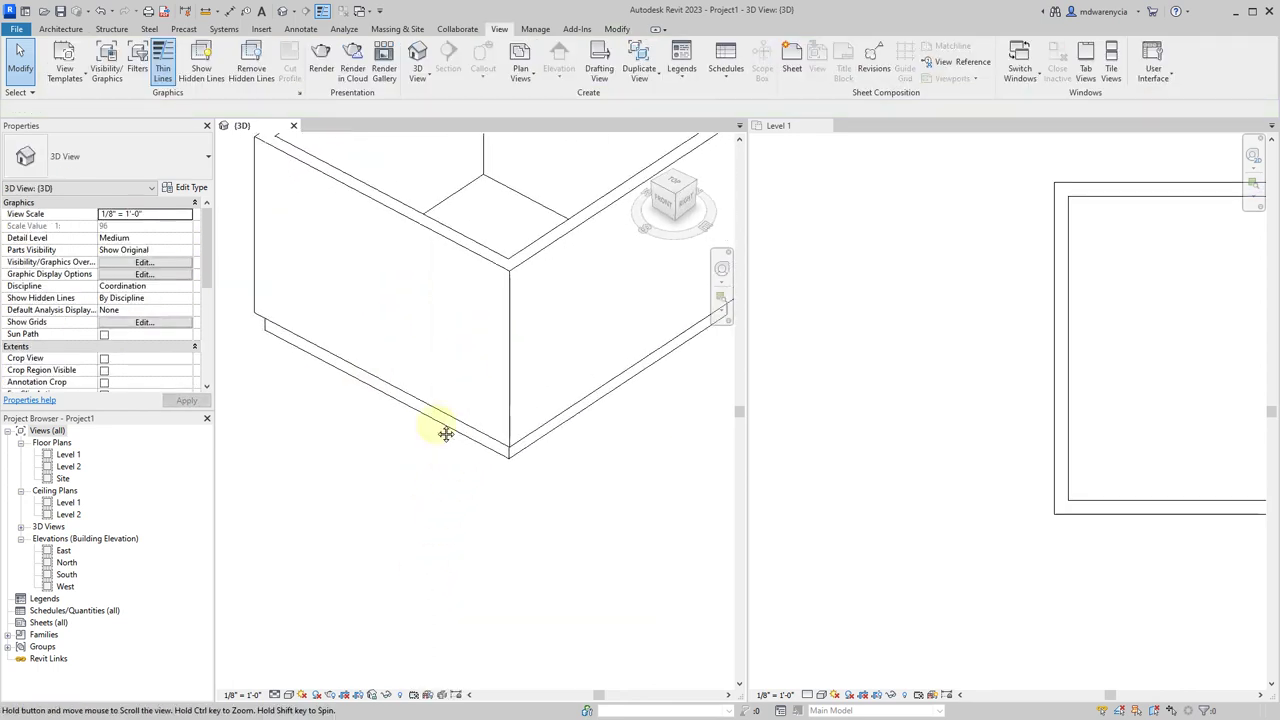
scroll(440, 428, down, 5)
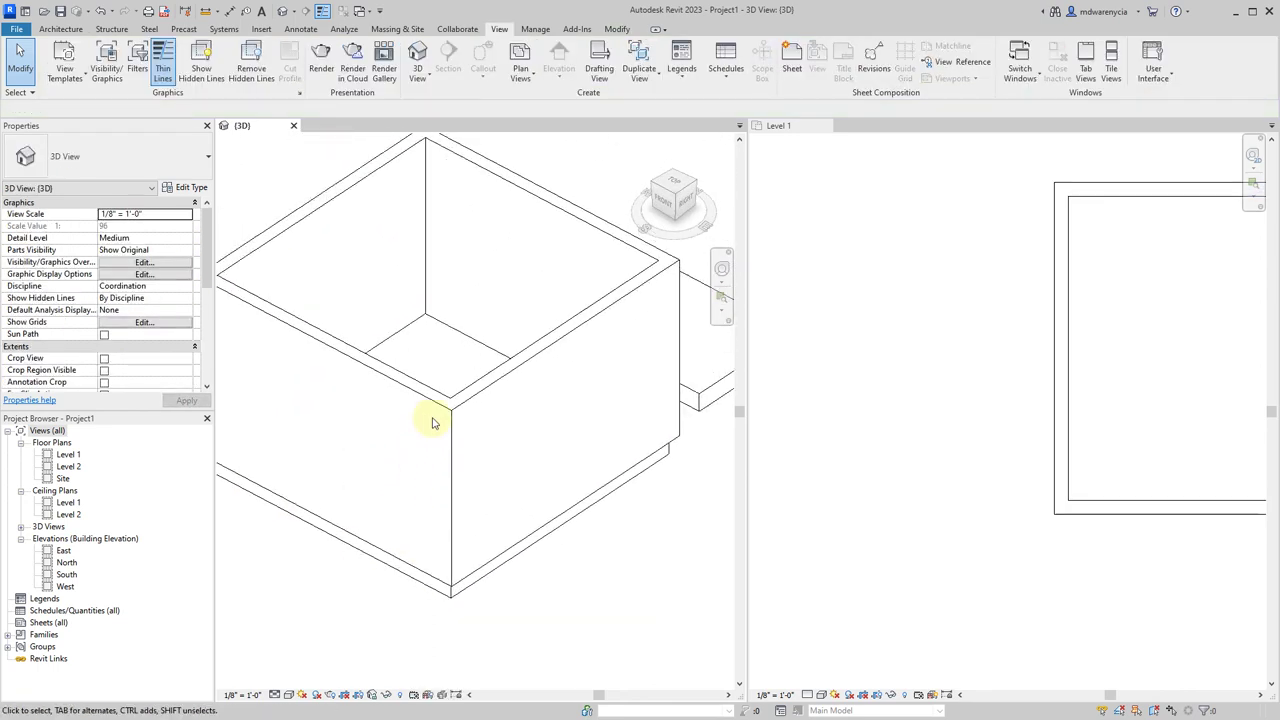
click(293, 695)
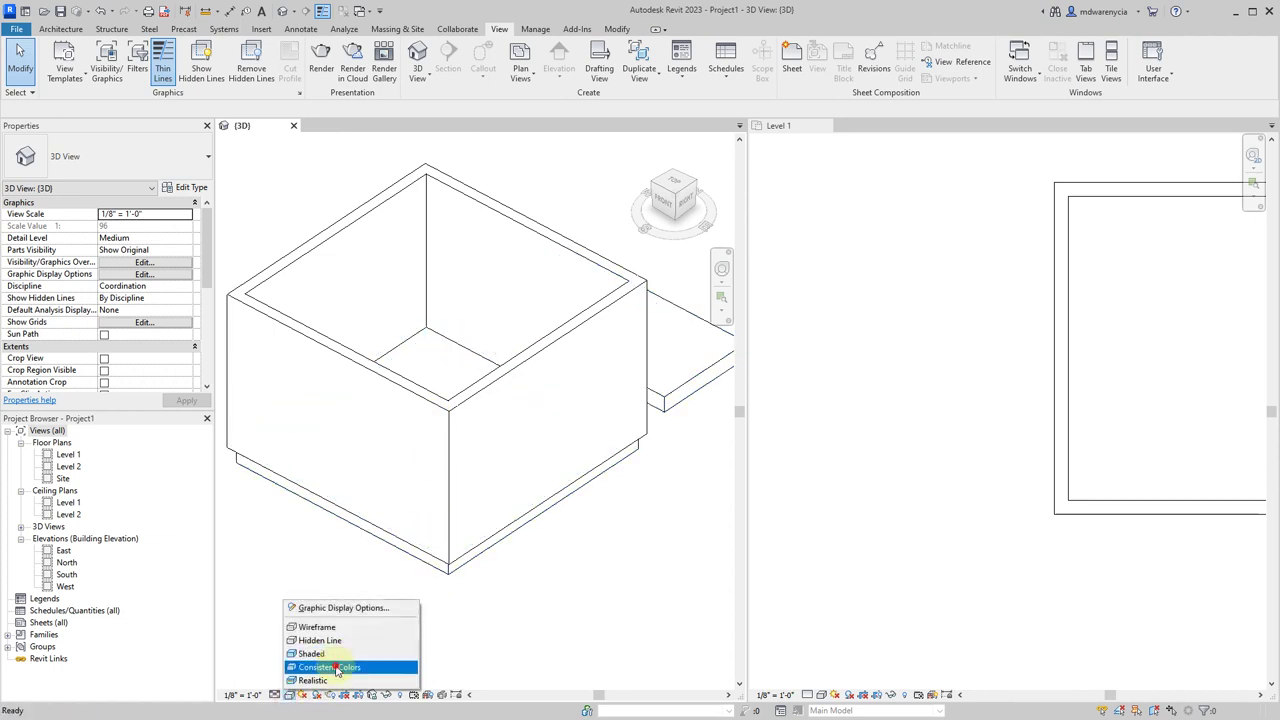
click(333, 666)
click(276, 696)
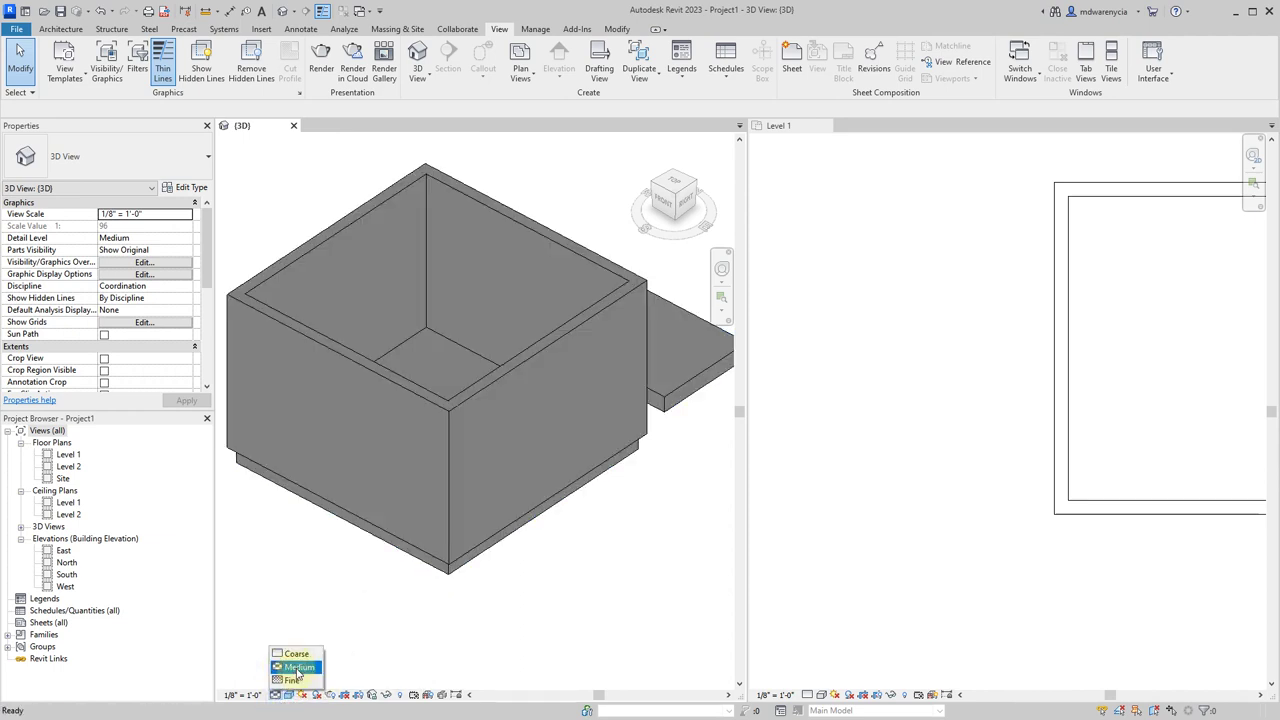
click(292, 679)
Change the Generic - 12" floor's type to Wood Joist 10" - Wood Finish and inspect its surface pattern in 3D
click(400, 551)
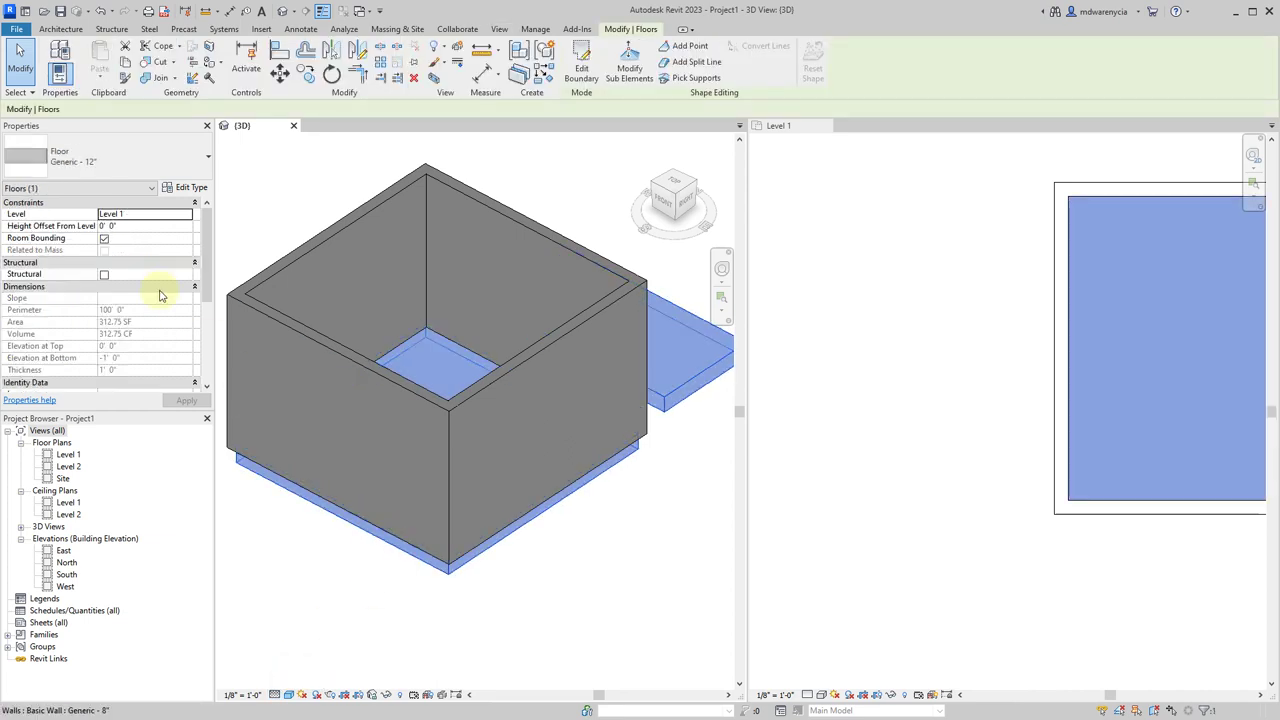
click(110, 156)
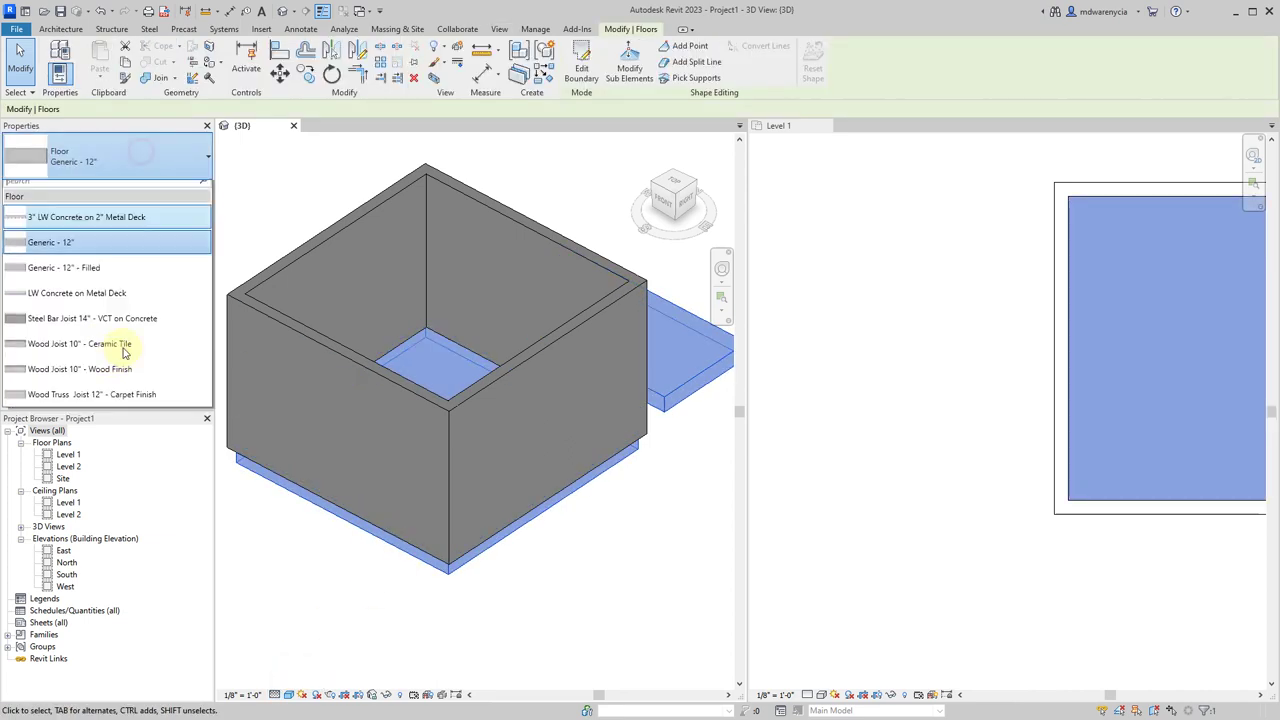
click(112, 378)
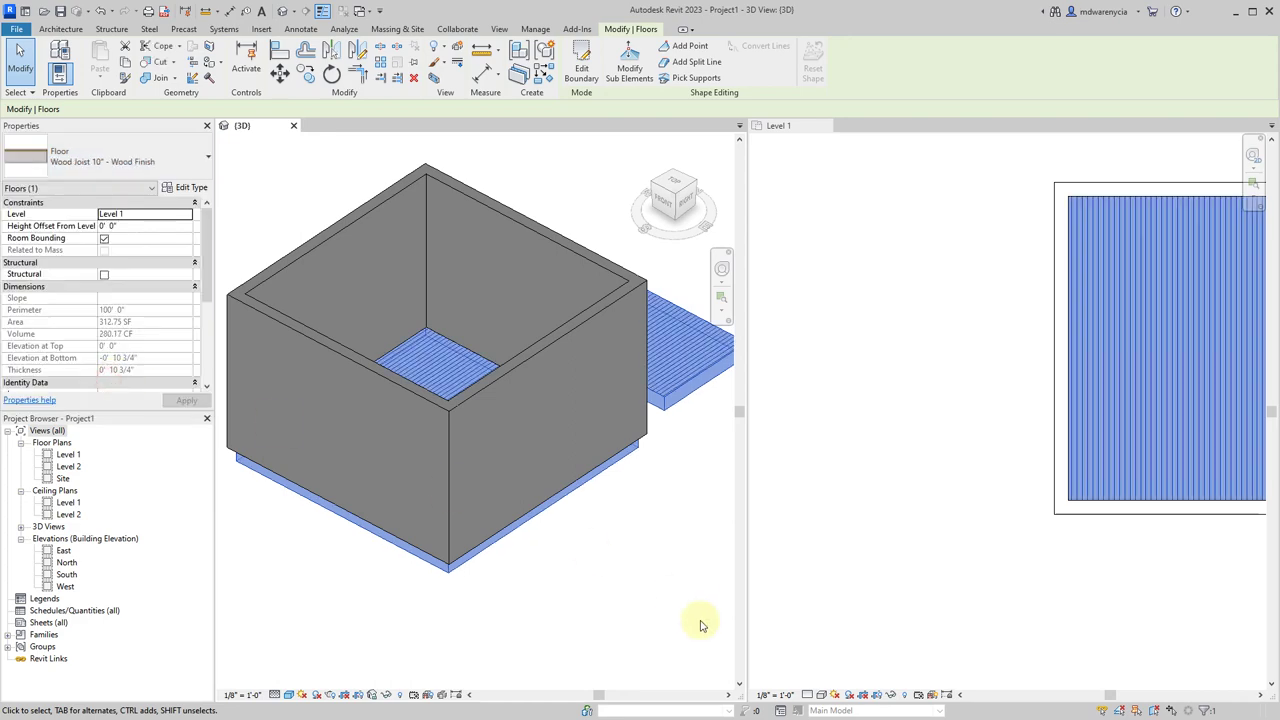
click(557, 523)
scroll(462, 355, up, 5)
scroll(462, 355, down, 8)
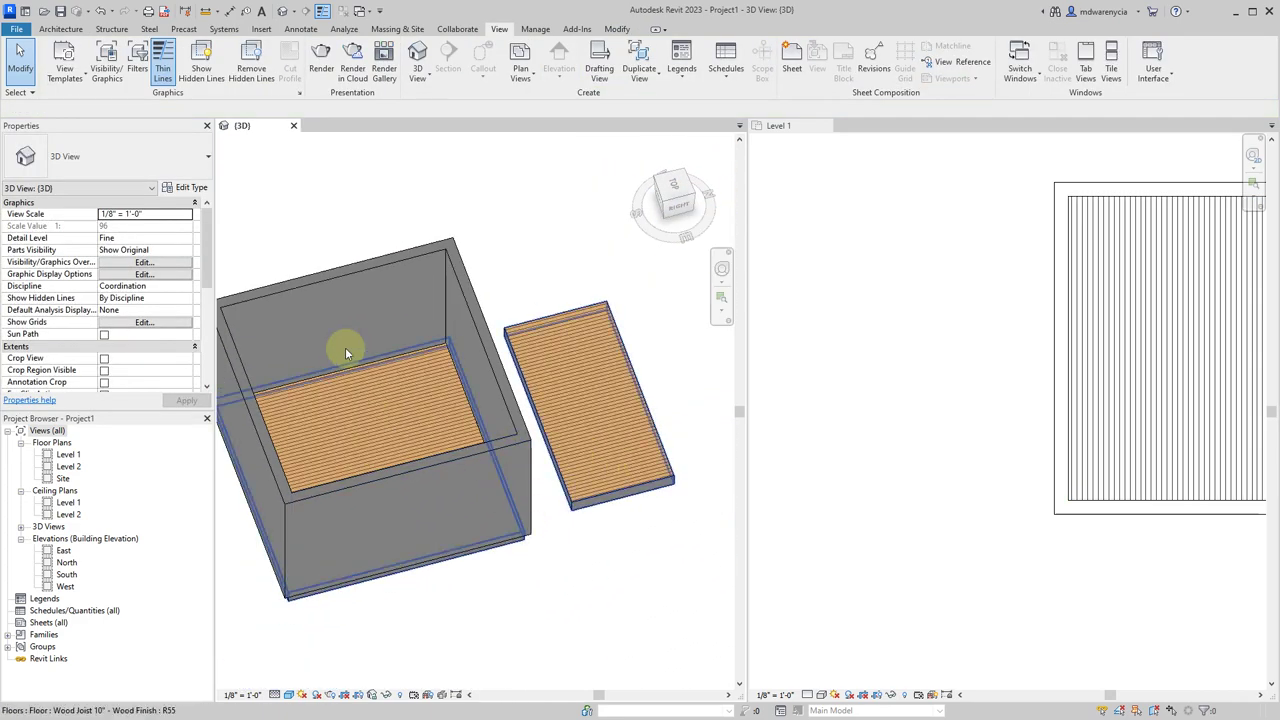
scroll(345, 352, up, 4)
scroll(915, 375, down, 2)
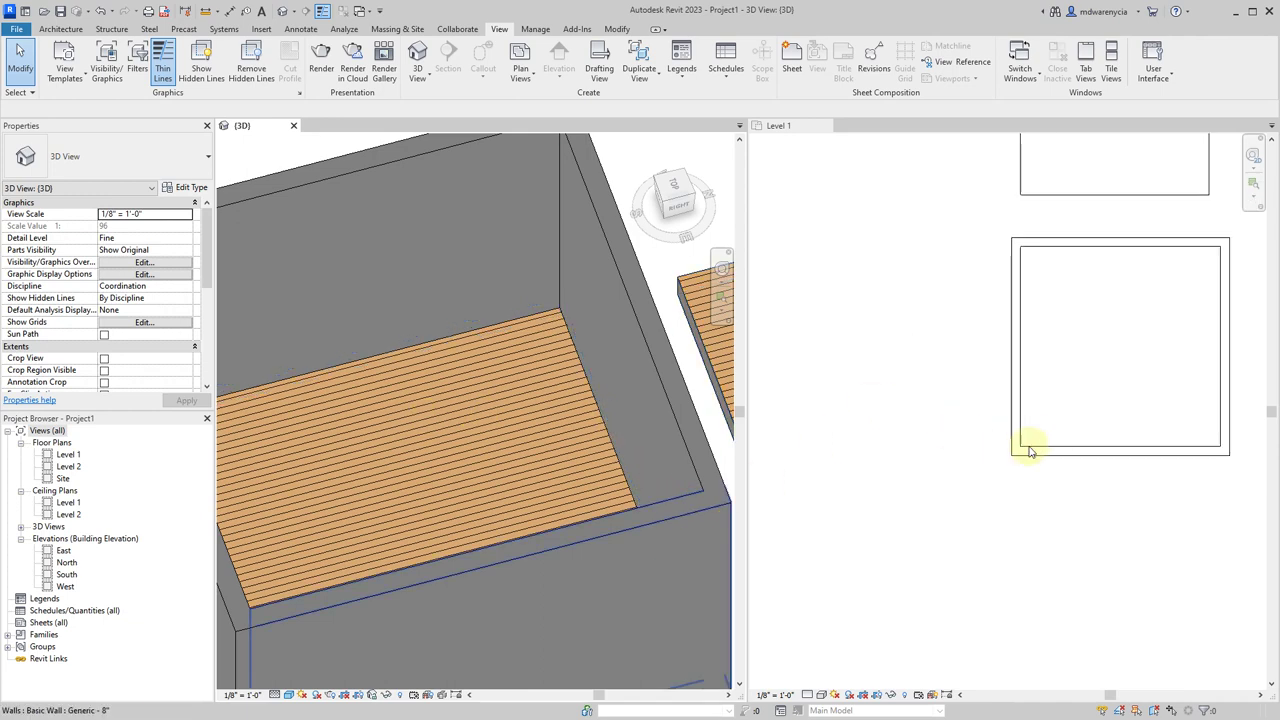
Select the wood floor in the Level 1 plan to check which slabs belong to it, and clear the selection
click(1030, 452)
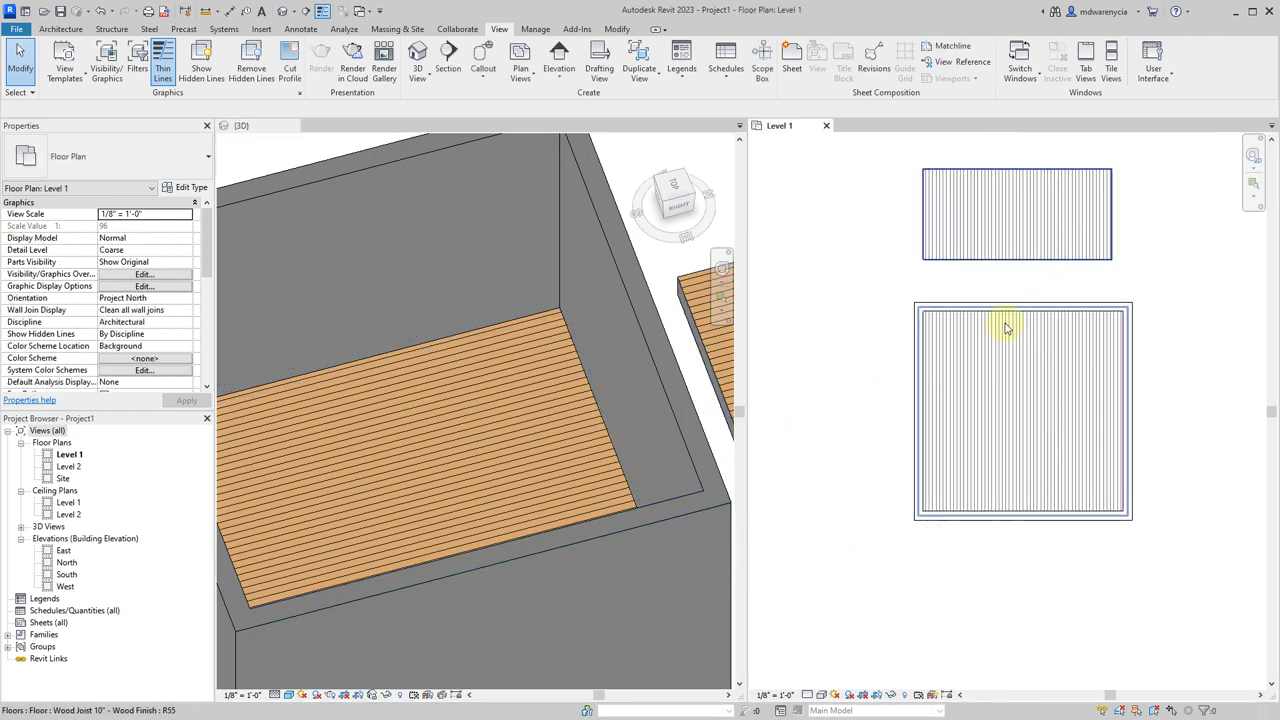
click(1045, 258)
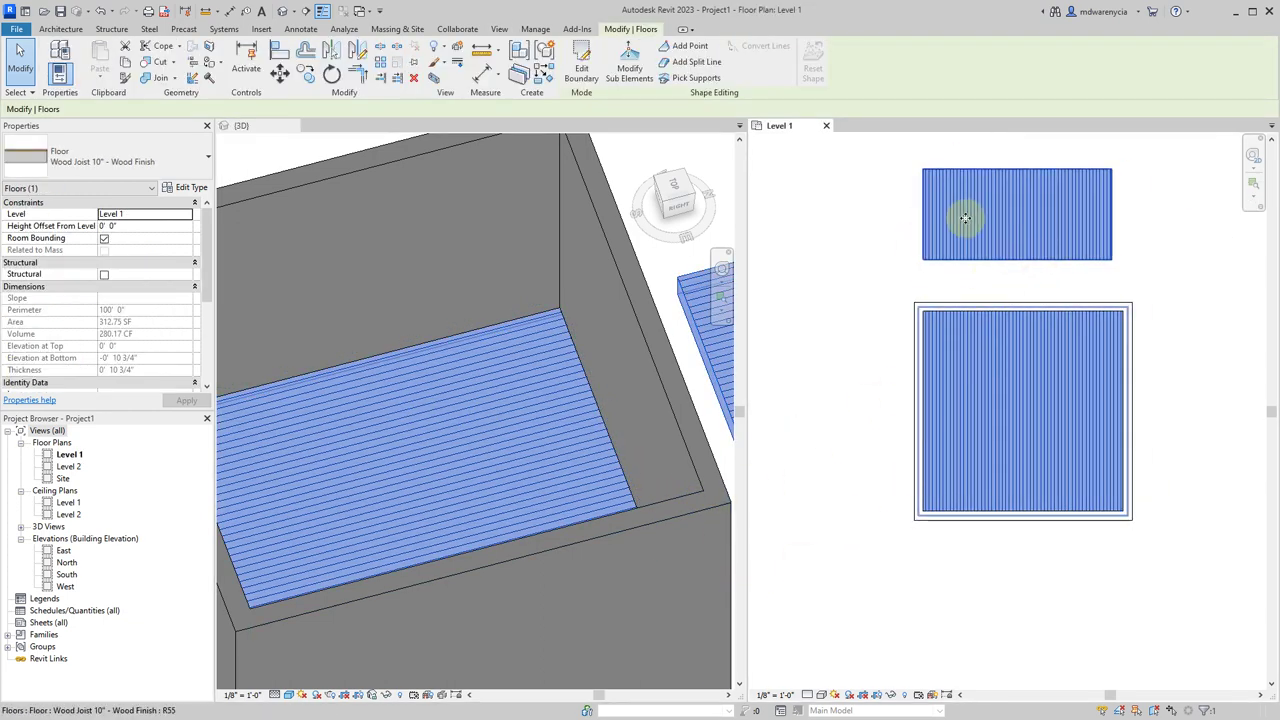
click(858, 276)
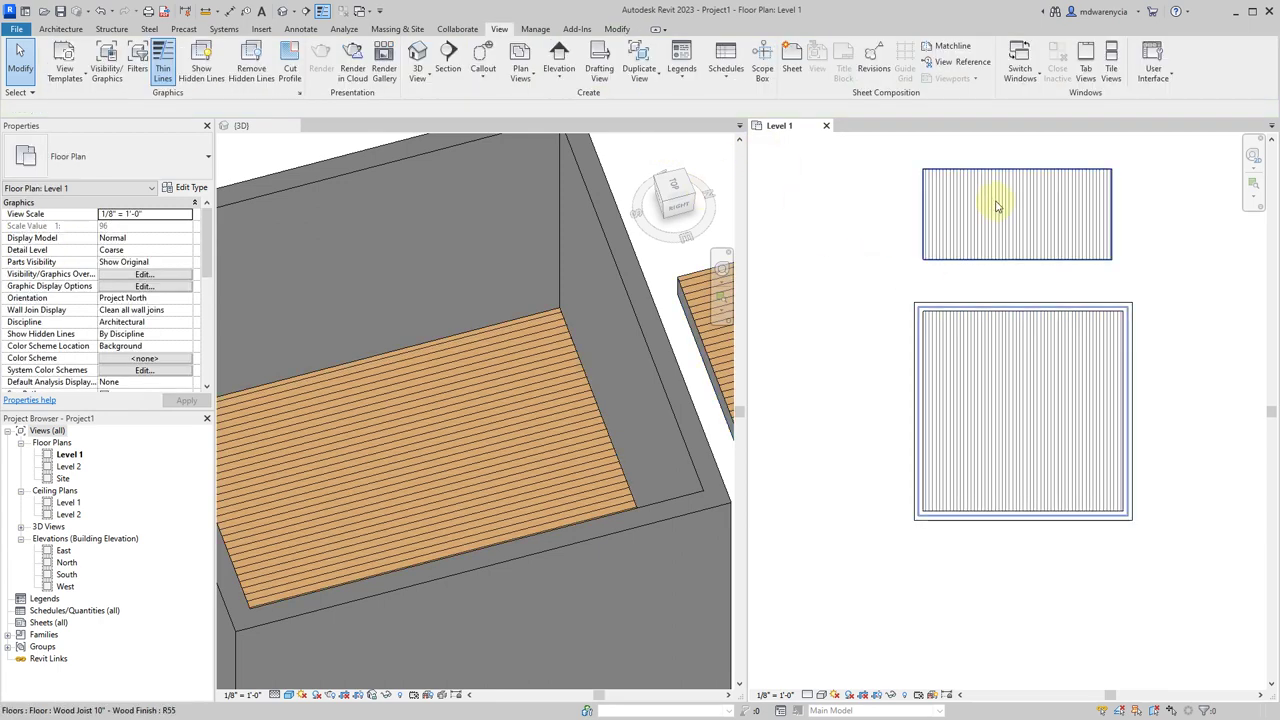
Add three separate rectangles to the floor's boundary, two right of the room and one about 7' deep below it, and finish the sketch
double_click(1072, 238)
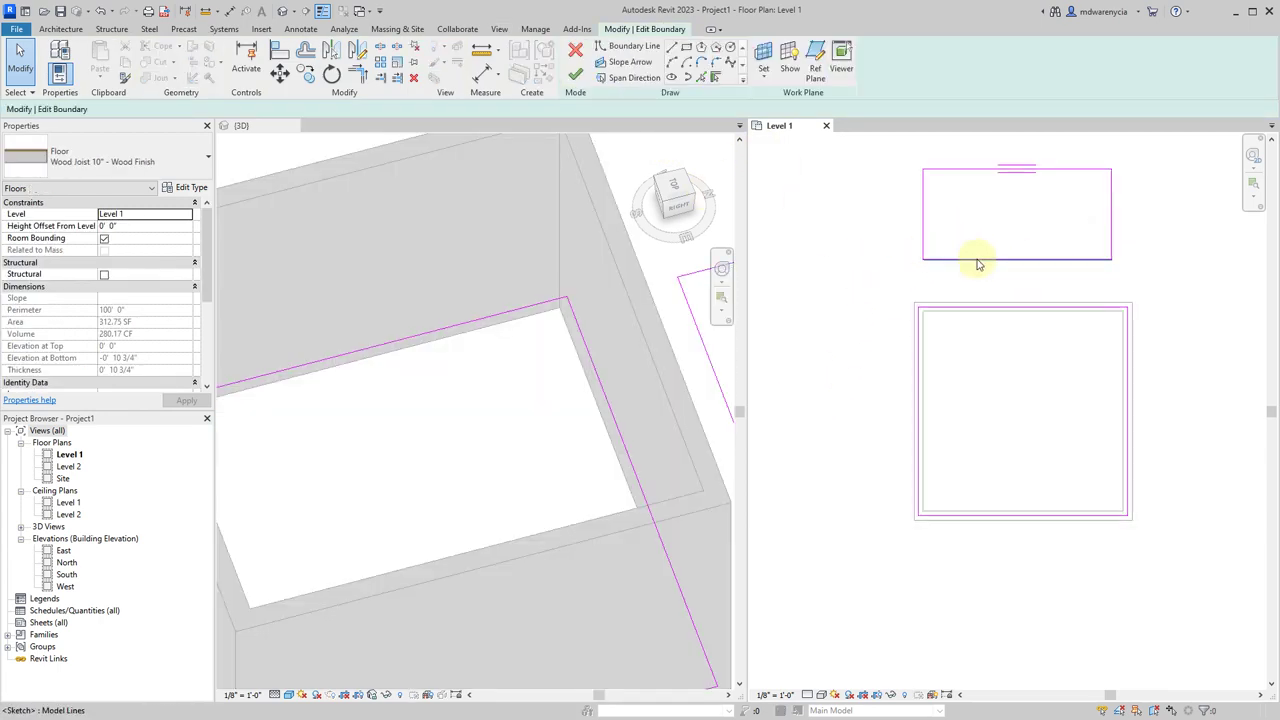
scroll(782, 201, down, 2)
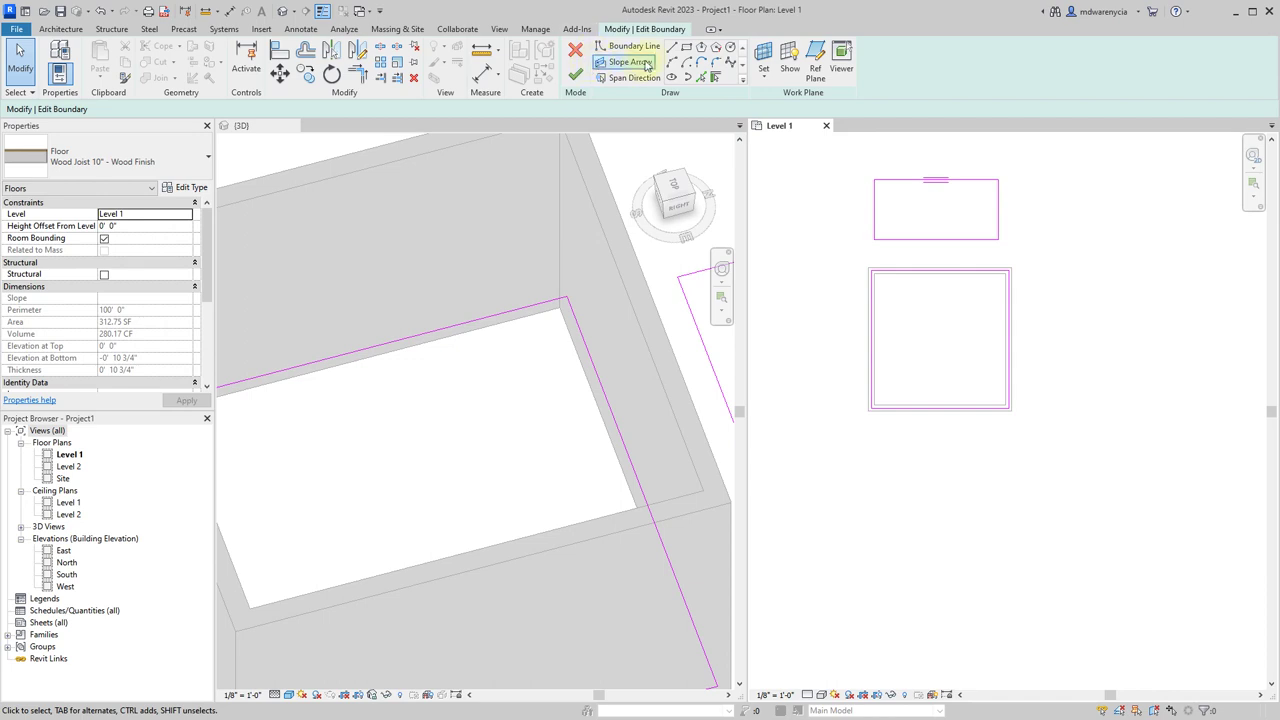
click(687, 48)
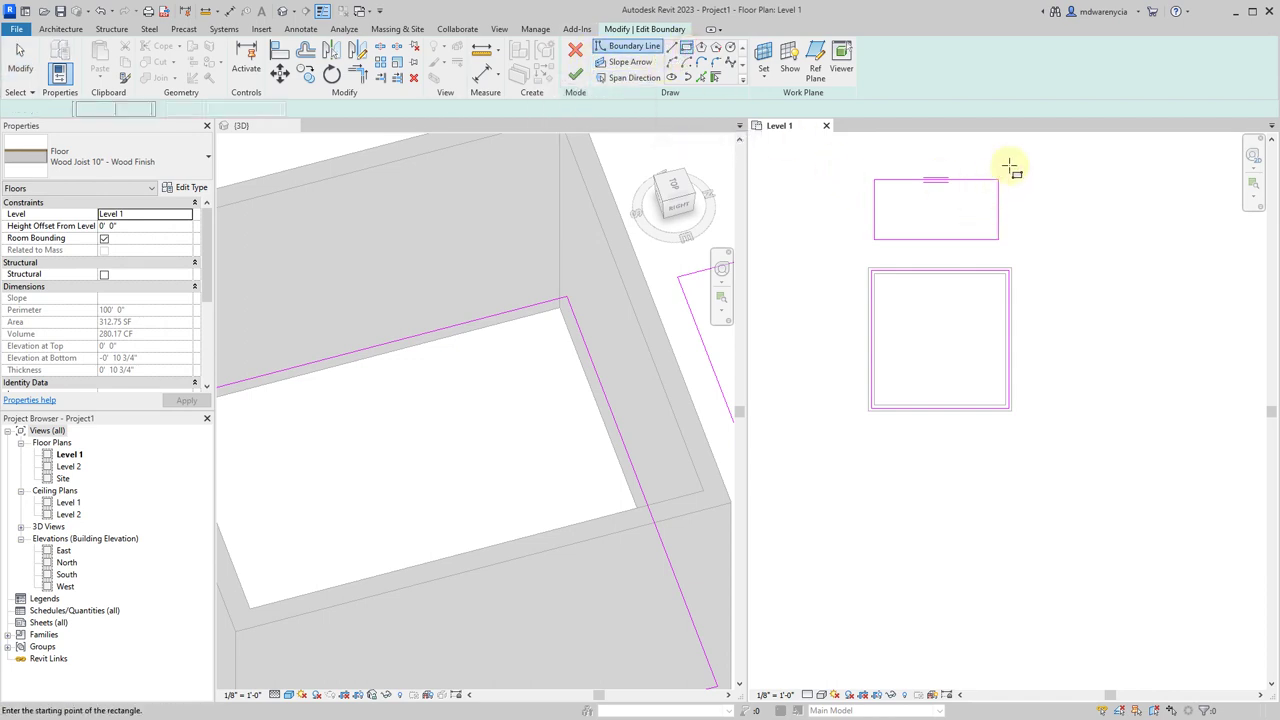
click(1068, 189)
click(1137, 308)
click(1180, 372)
click(1068, 460)
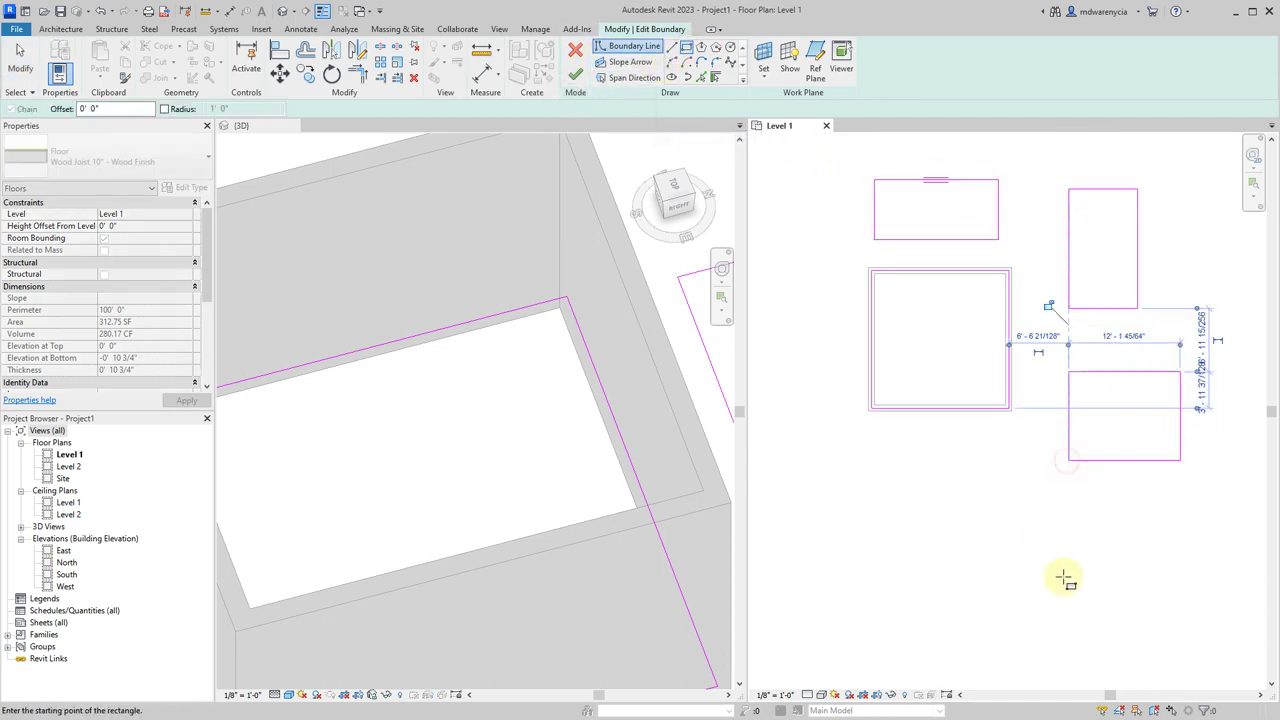
click(1068, 576)
click(848, 512)
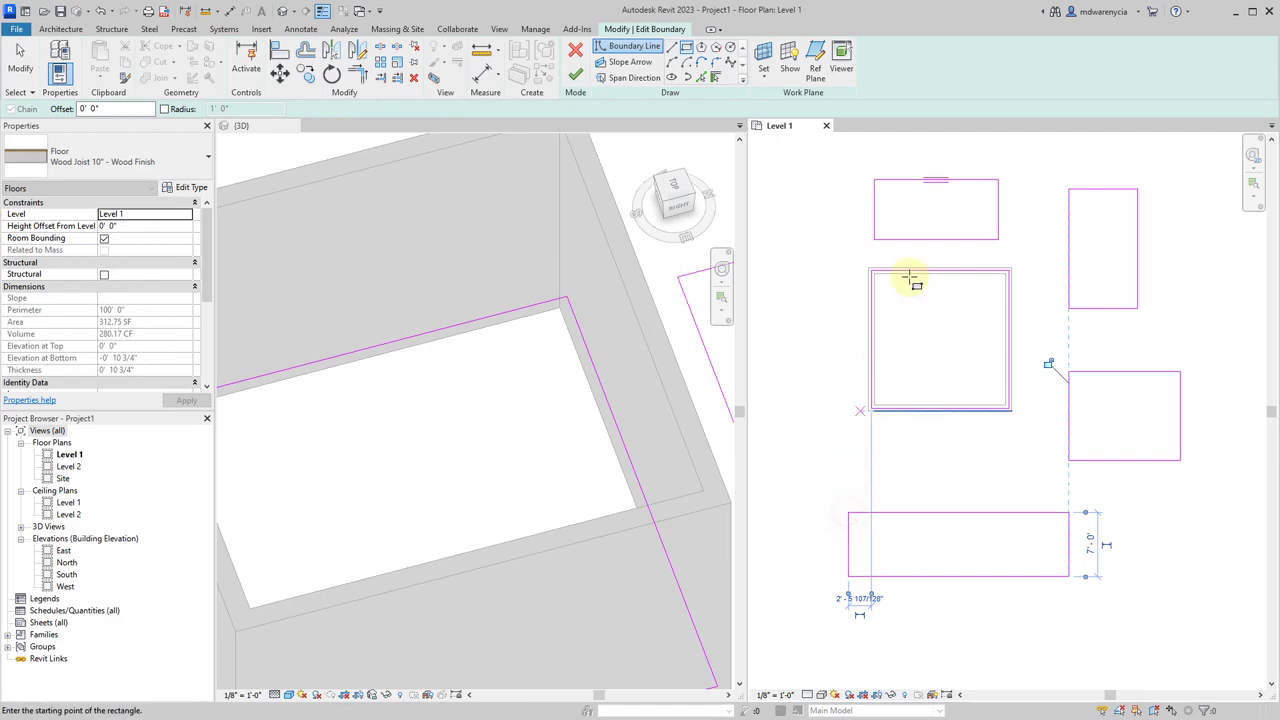
click(575, 80)
click(1060, 449)
Examine the room and its separate floor slabs in both the 3D view and the Level 1 plan
scroll(1040, 465, down, 5)
scroll(520, 466, down, 5)
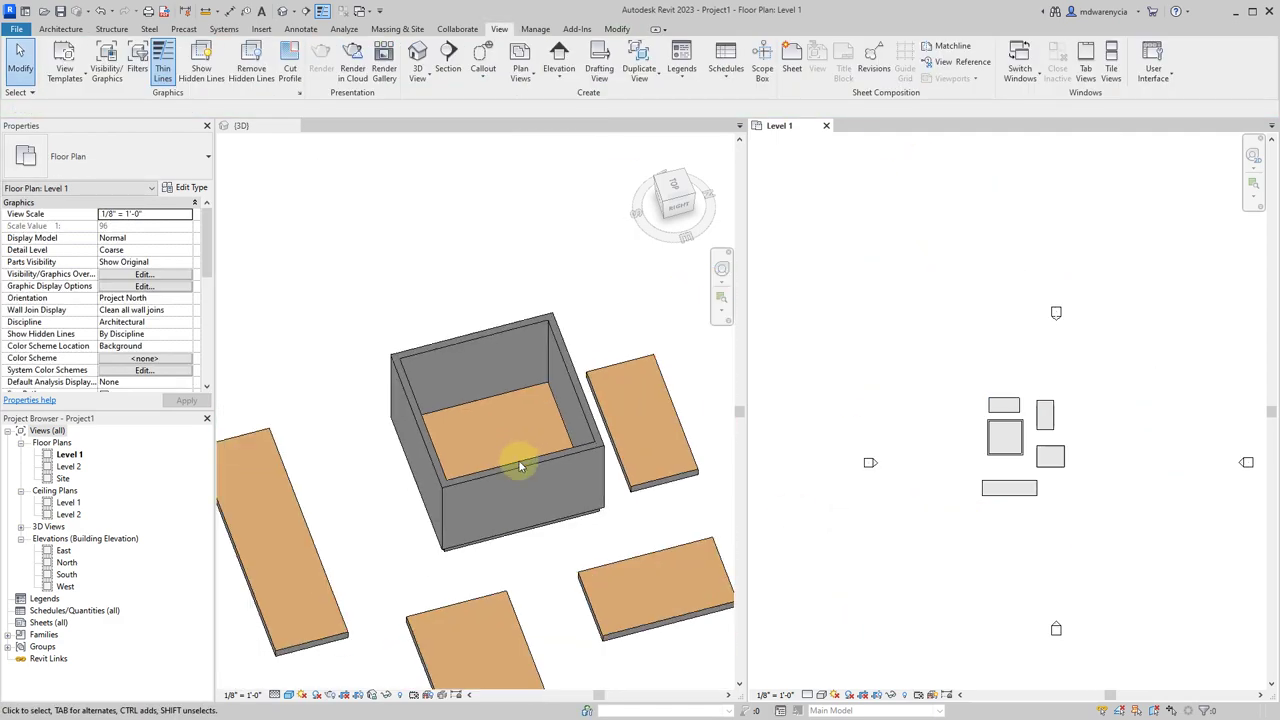
scroll(520, 466, down, 2)
click(520, 470)
scroll(515, 400, down, 3)
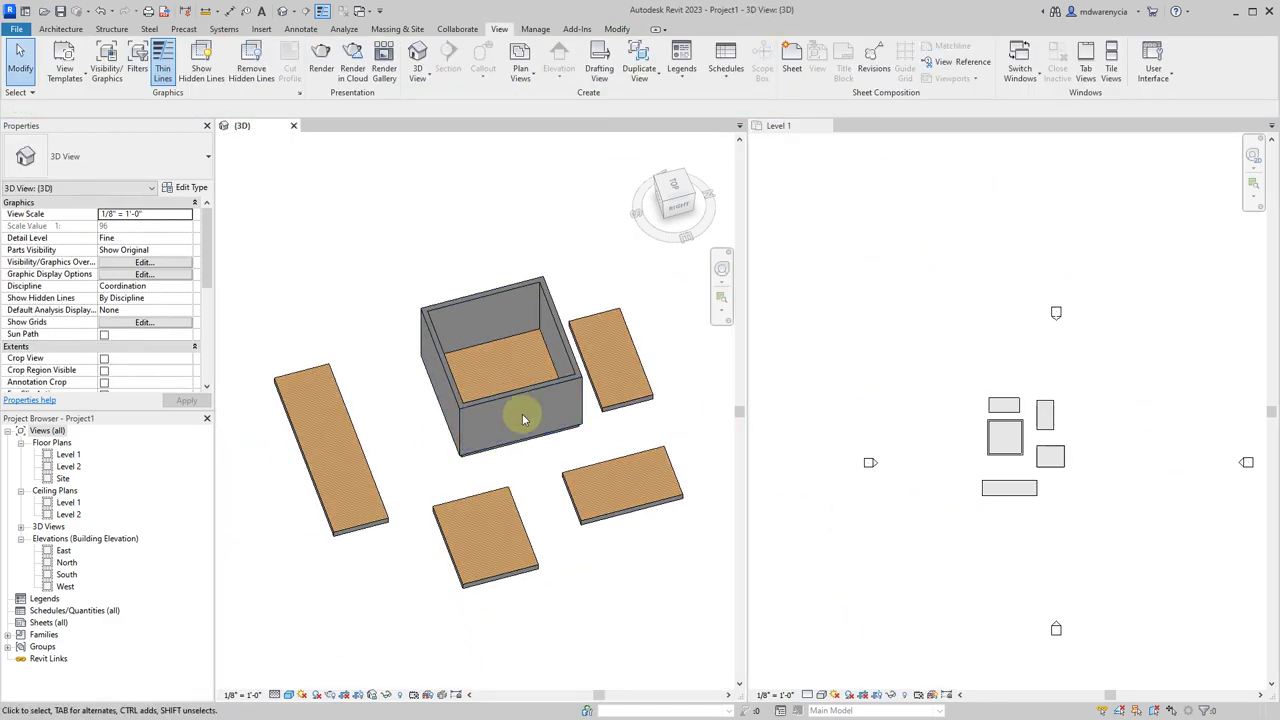
scroll(1010, 392, up, 4)
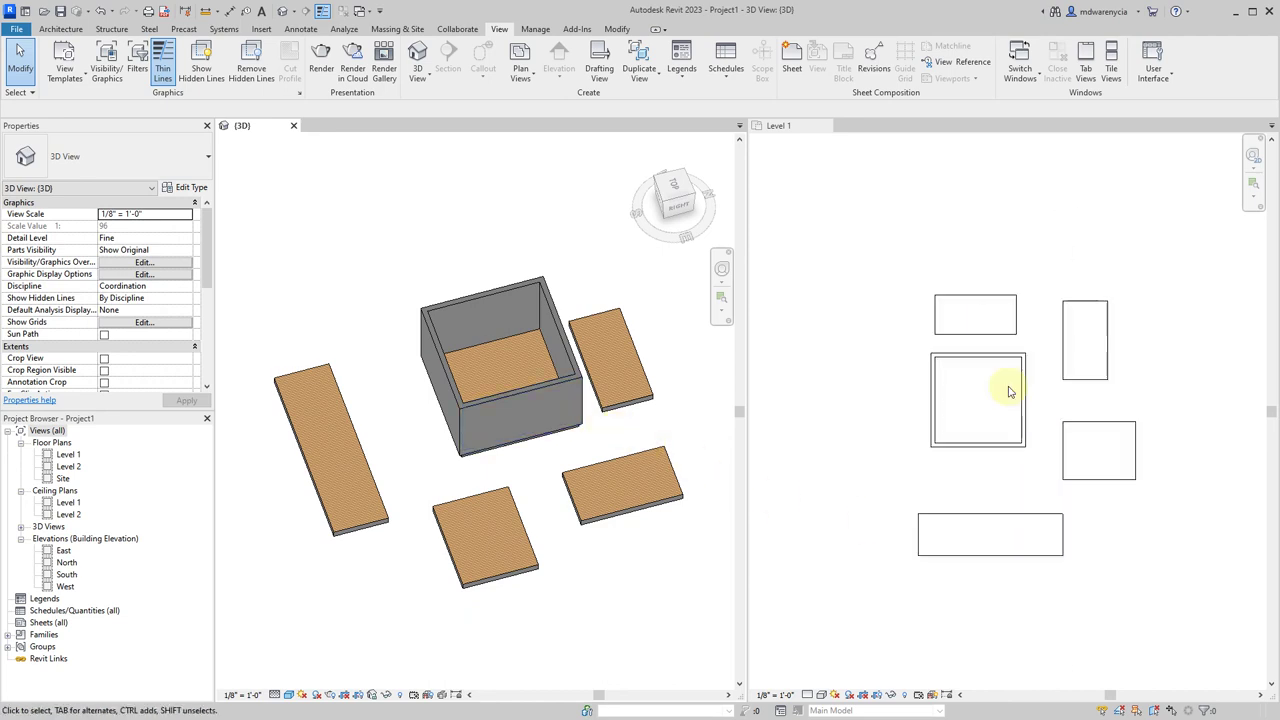
scroll(1010, 392, up, 3)
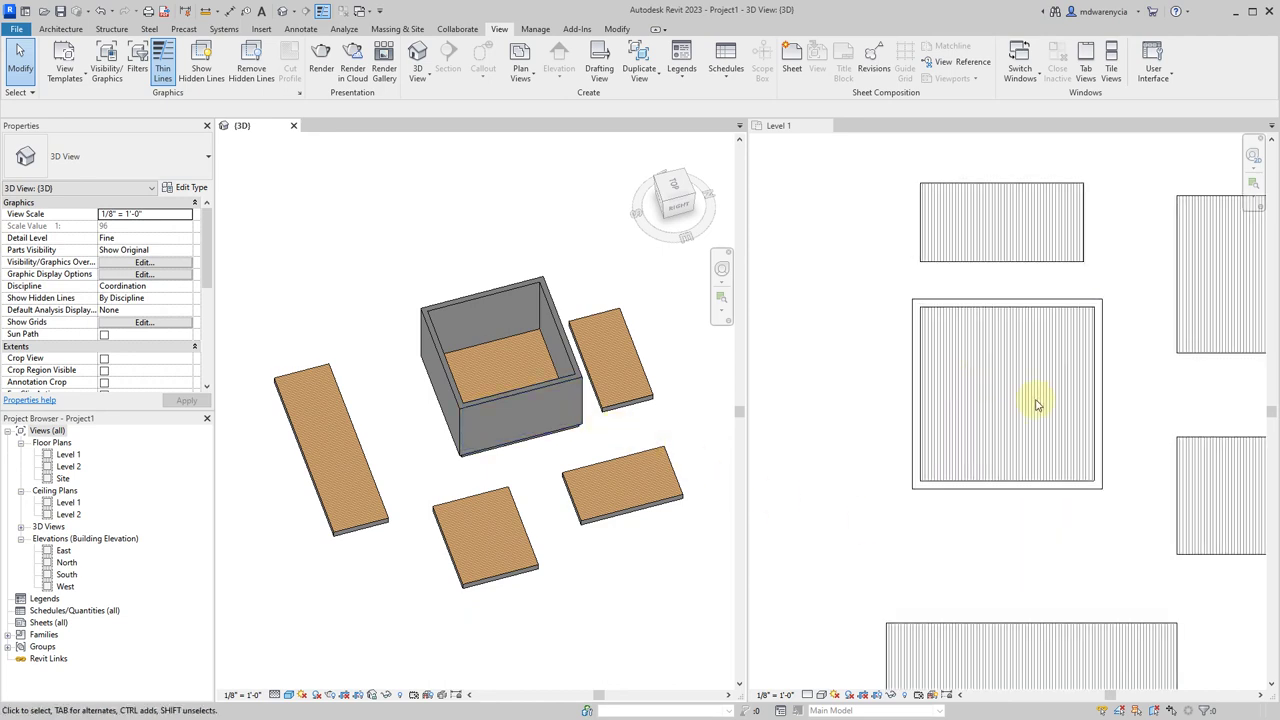
click(977, 265)
scroll(977, 268, down, 3)
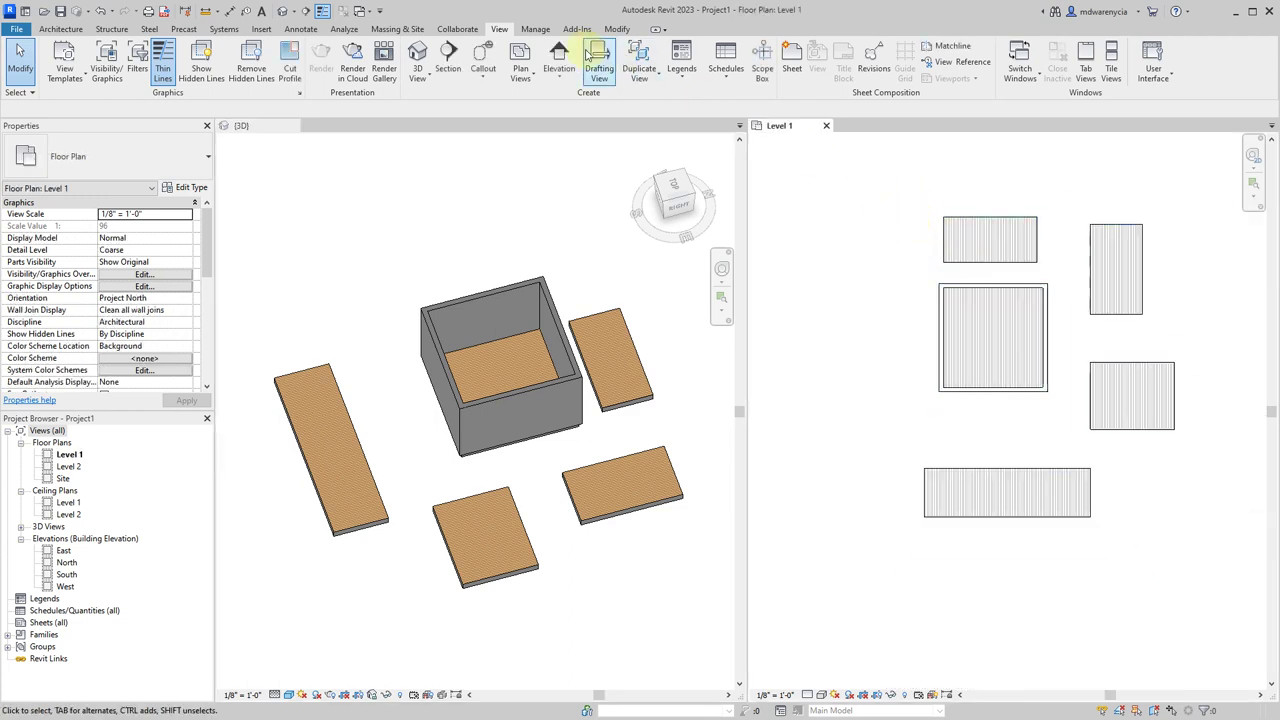
Open the floor's boundary sketch to review its separate rectangles, and finish it without edits
click(1004, 258)
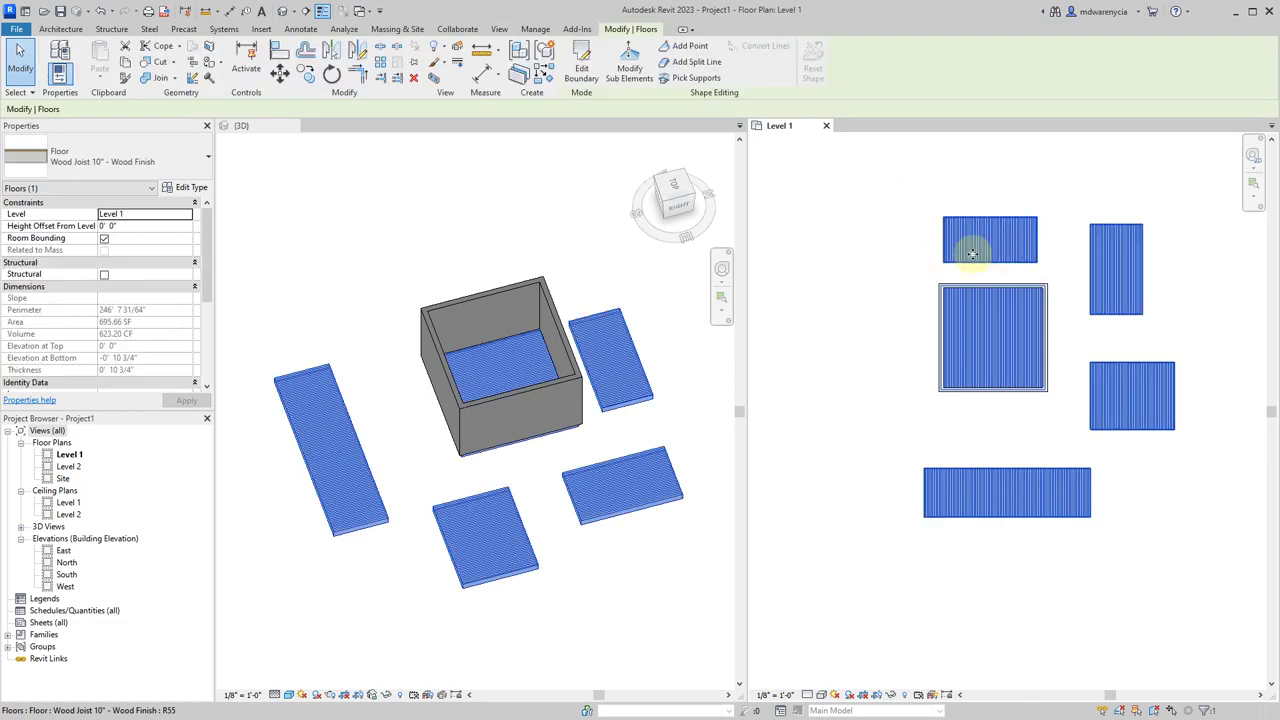
double_click(972, 254)
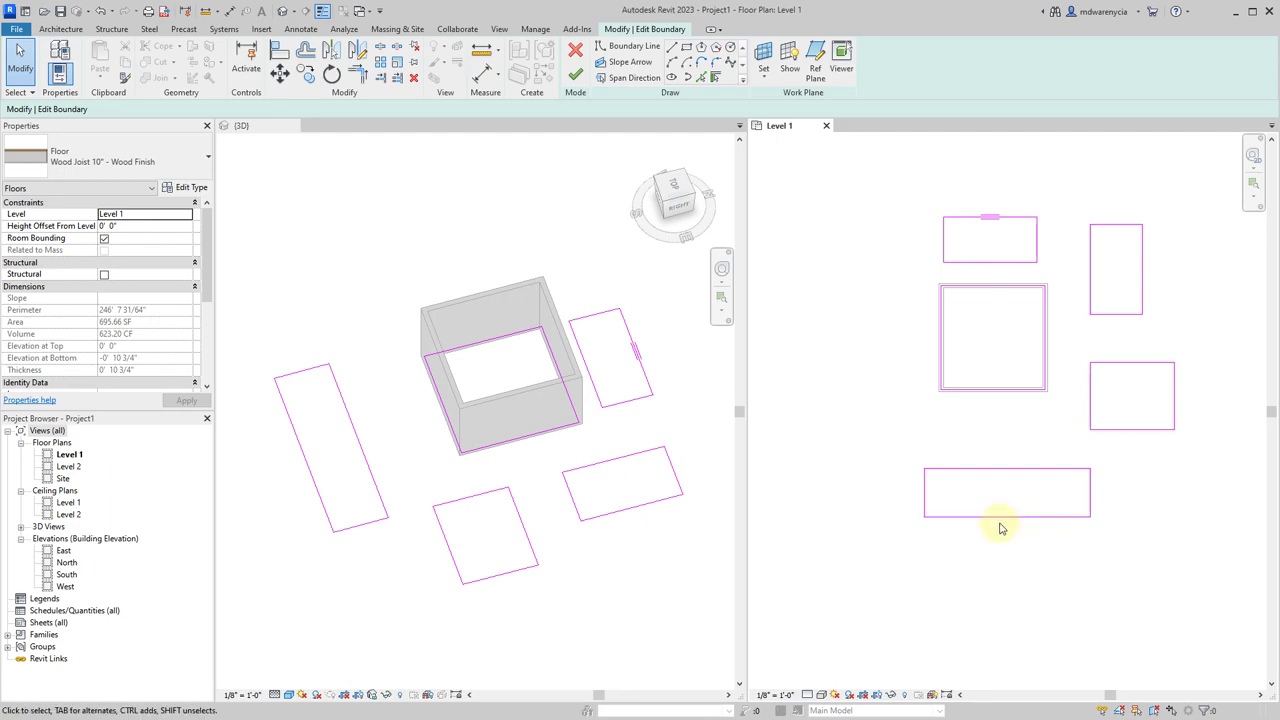
click(577, 84)
click(832, 260)
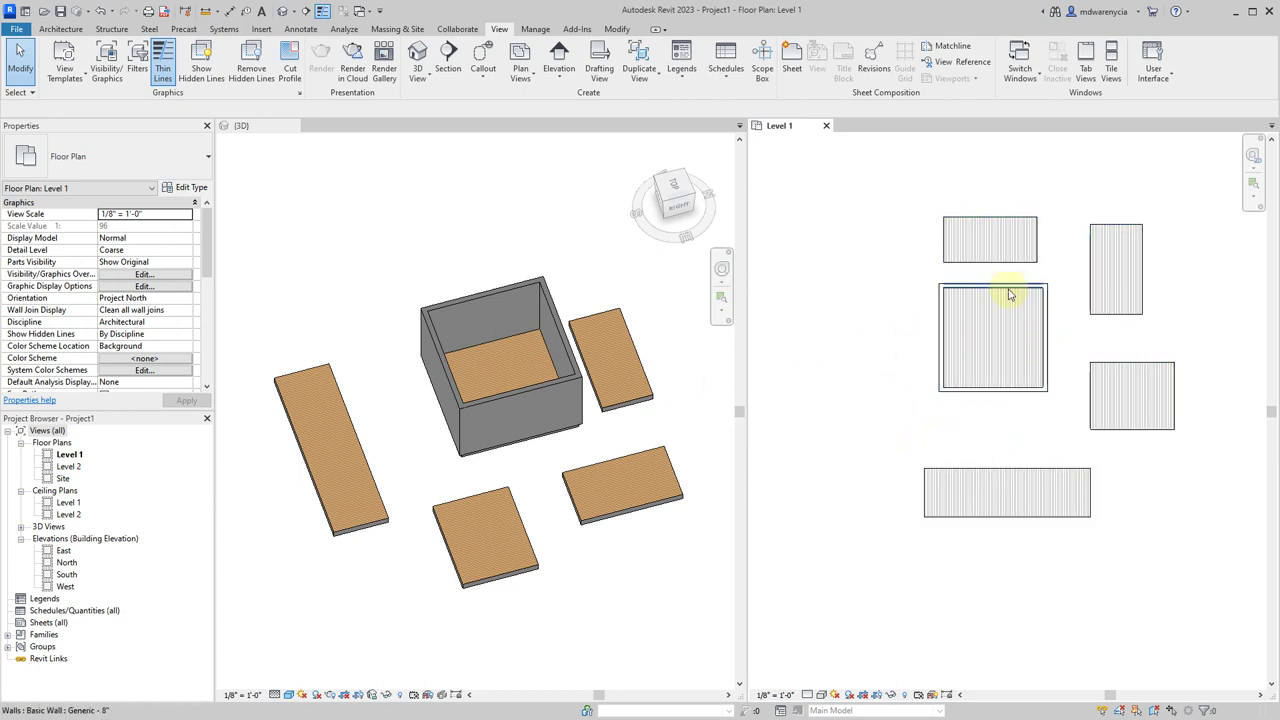
Try rotating the whole multi-part floor 90° clockwise about its center, and undo the rotation
click(1020, 347)
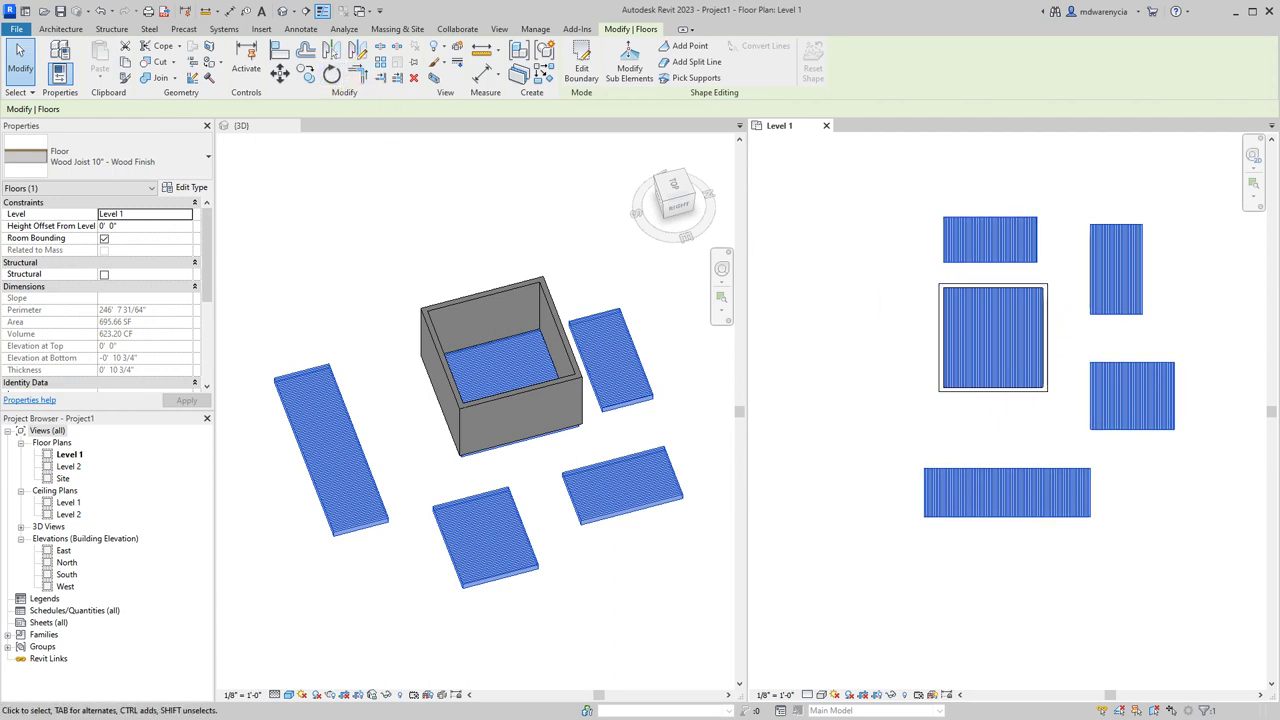
click(335, 74)
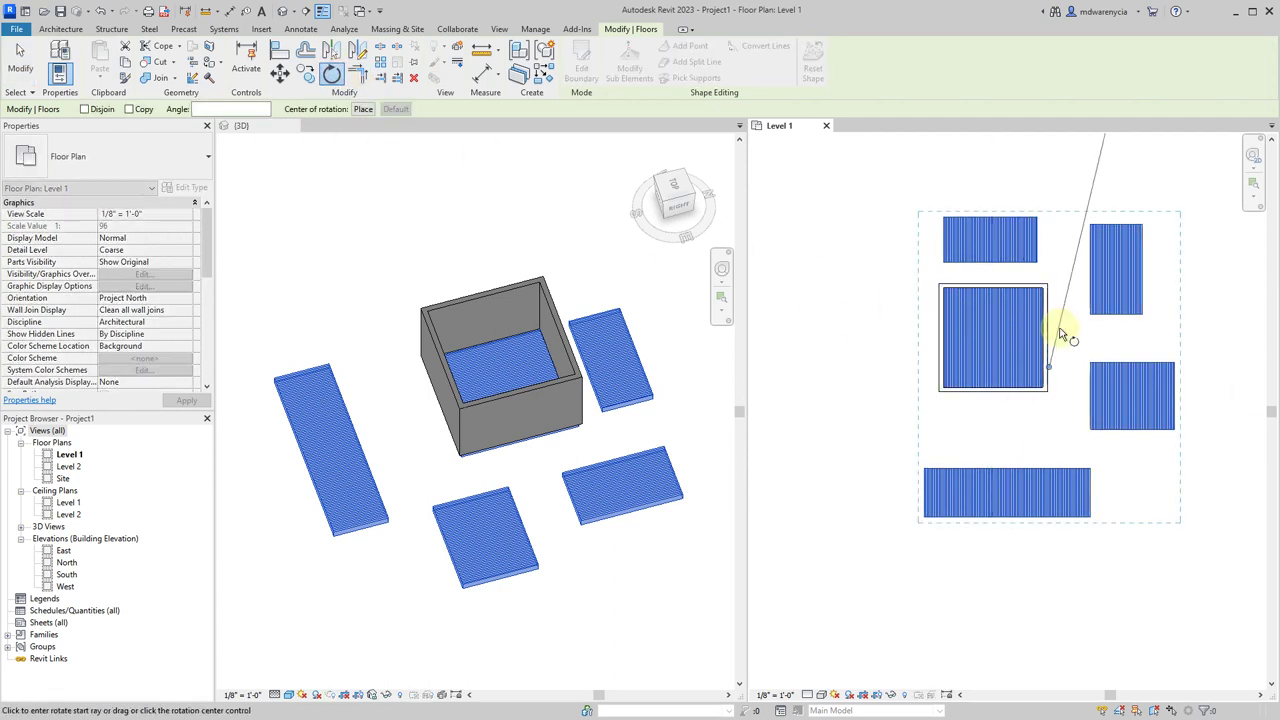
click(1046, 267)
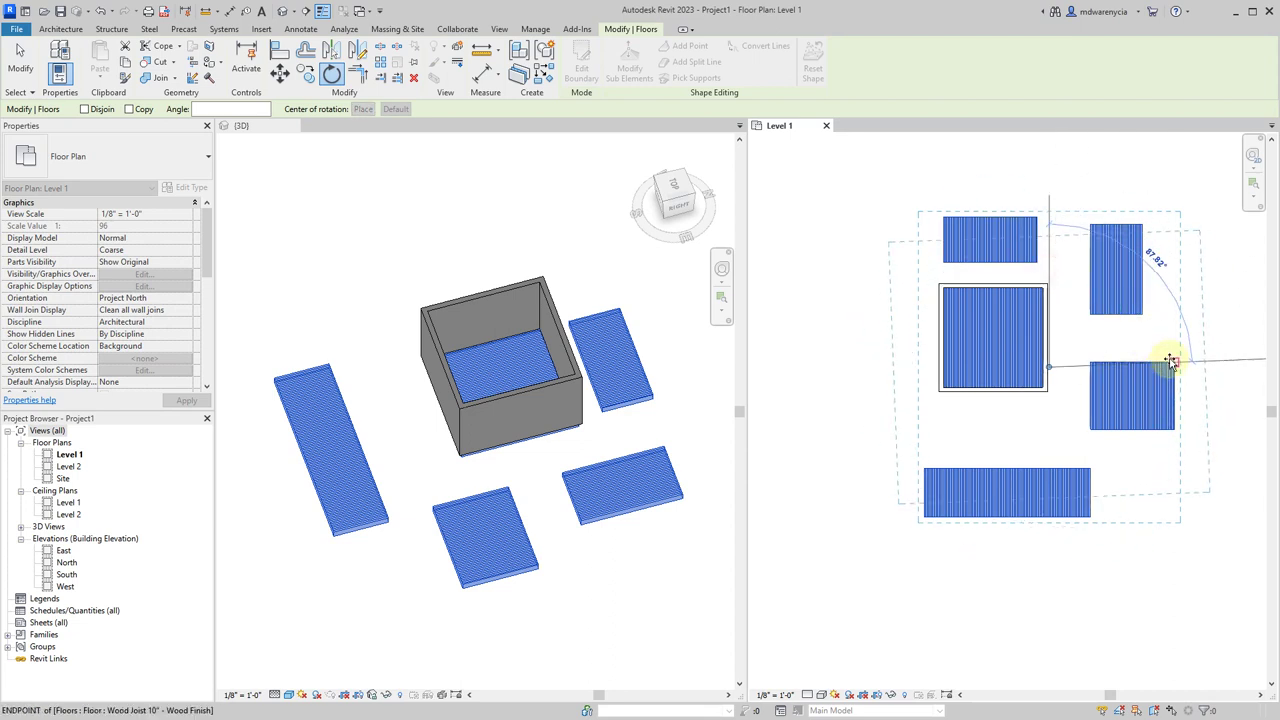
click(1210, 374)
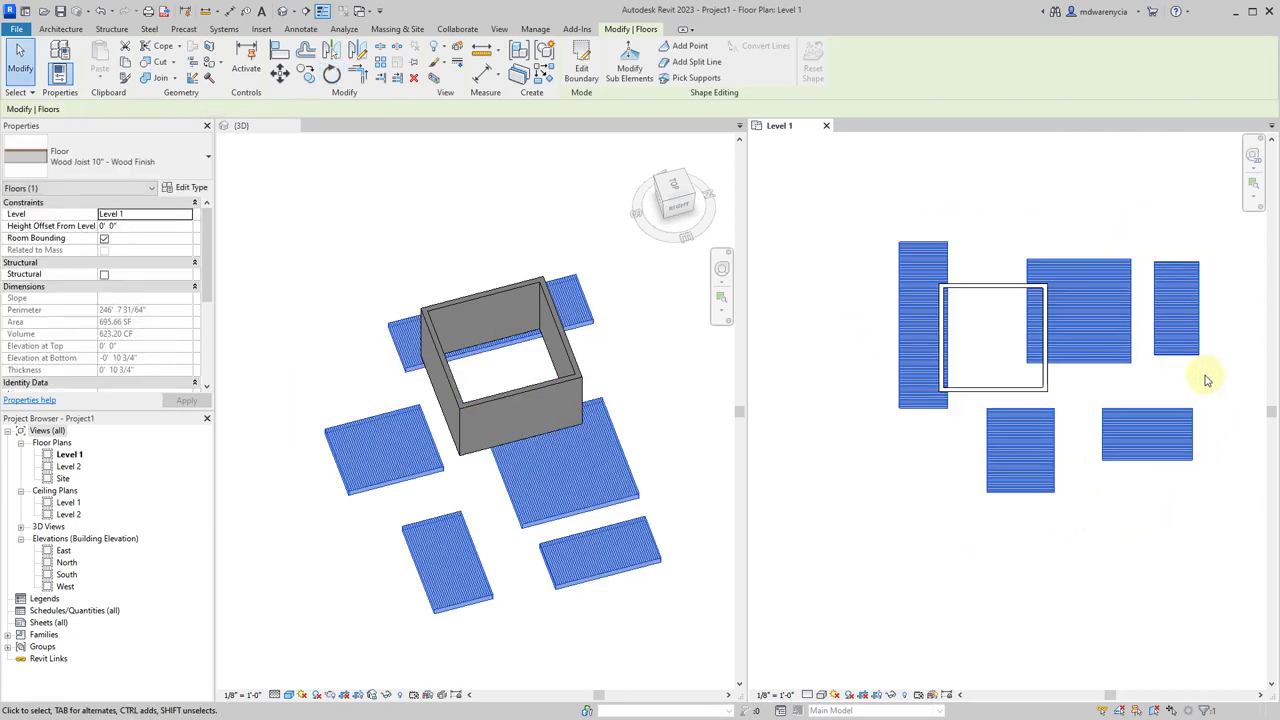
click(1190, 373)
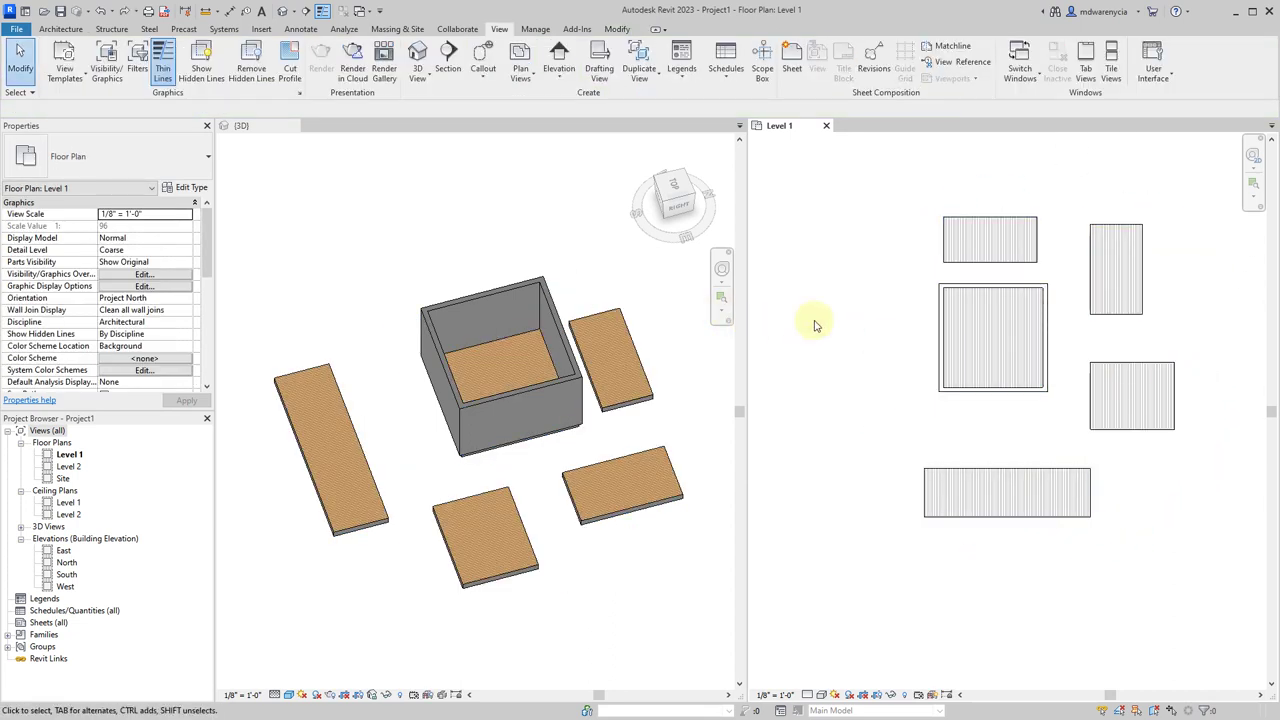
Open the multi-part floor's boundary sketch from the Level 1 plan to view its loops, and finish it without edits
double_click(1020, 335)
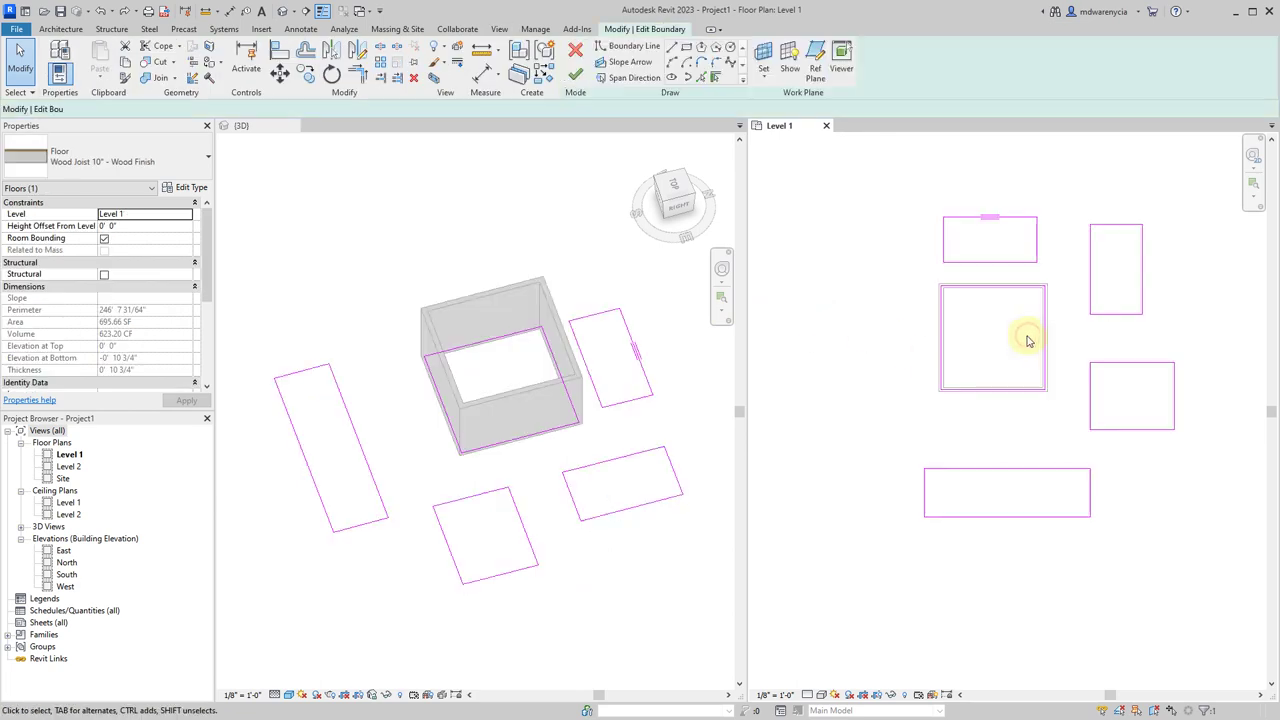
click(577, 72)
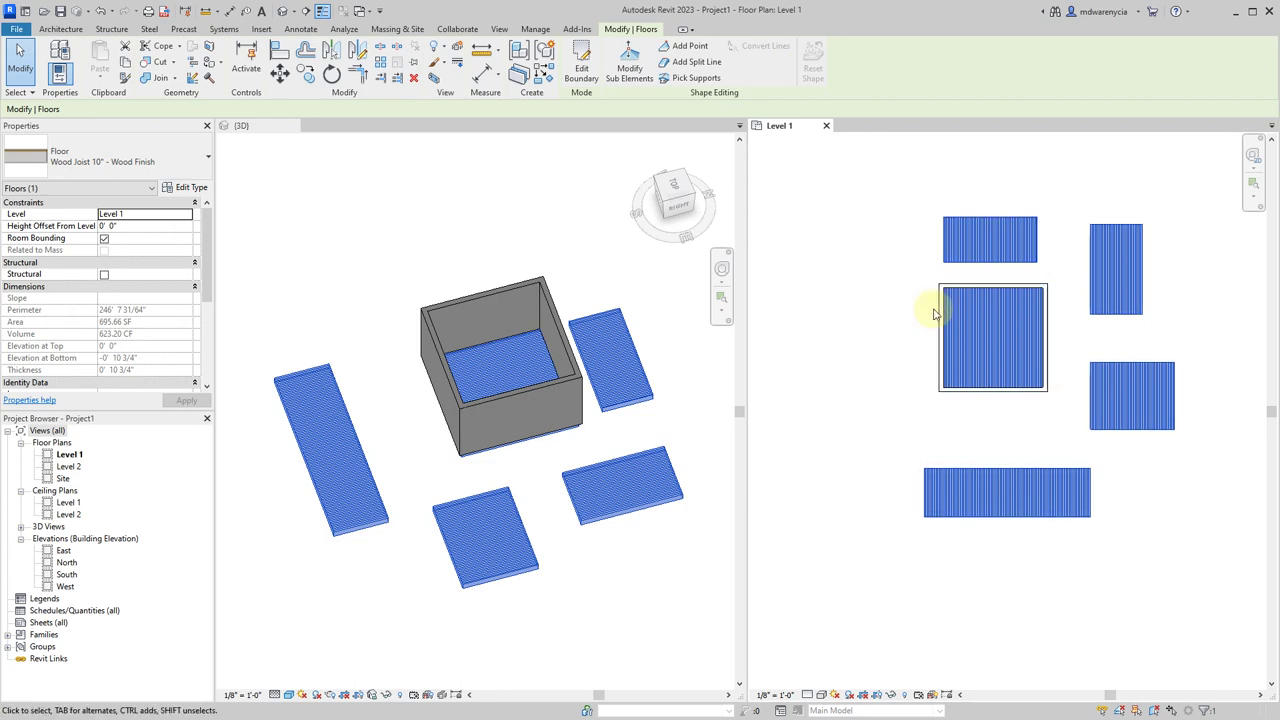
click(921, 420)
middle_drag(923, 477, 774, 423)
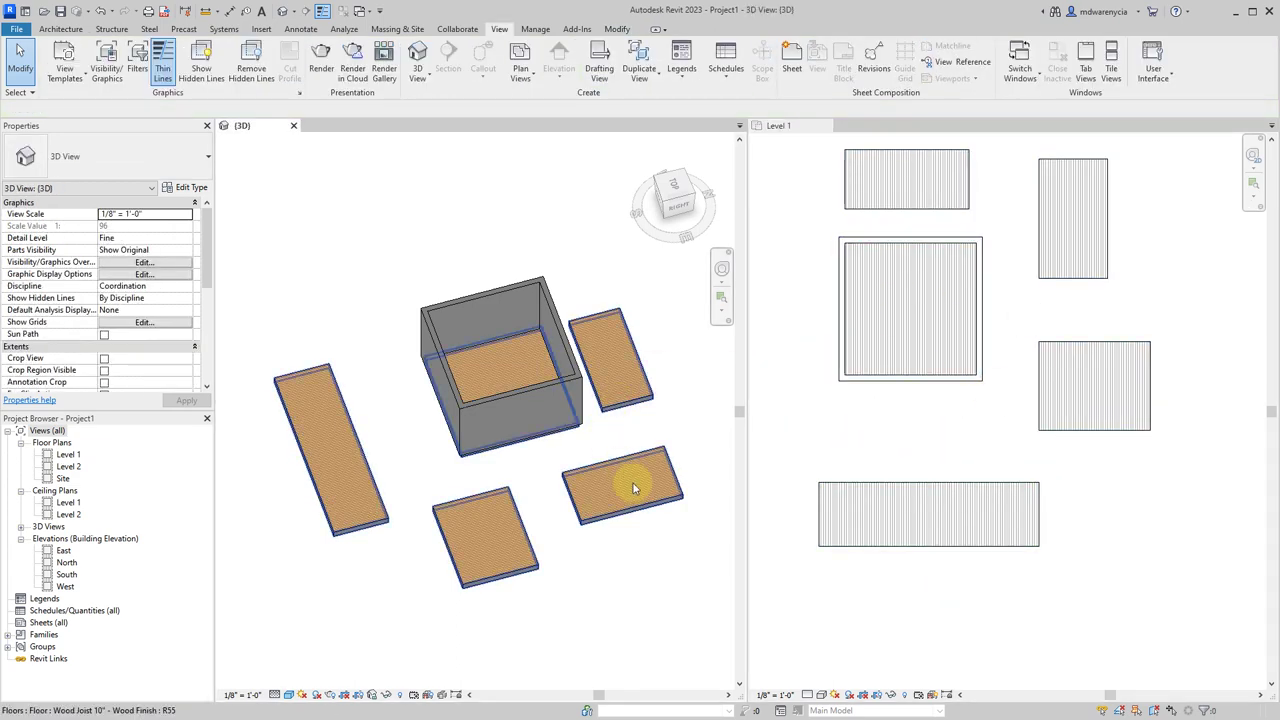
Change the multi-part floor's type to Wood Joist 10" - Ceramic Tile and view it in the plan
click(594, 486)
click(148, 170)
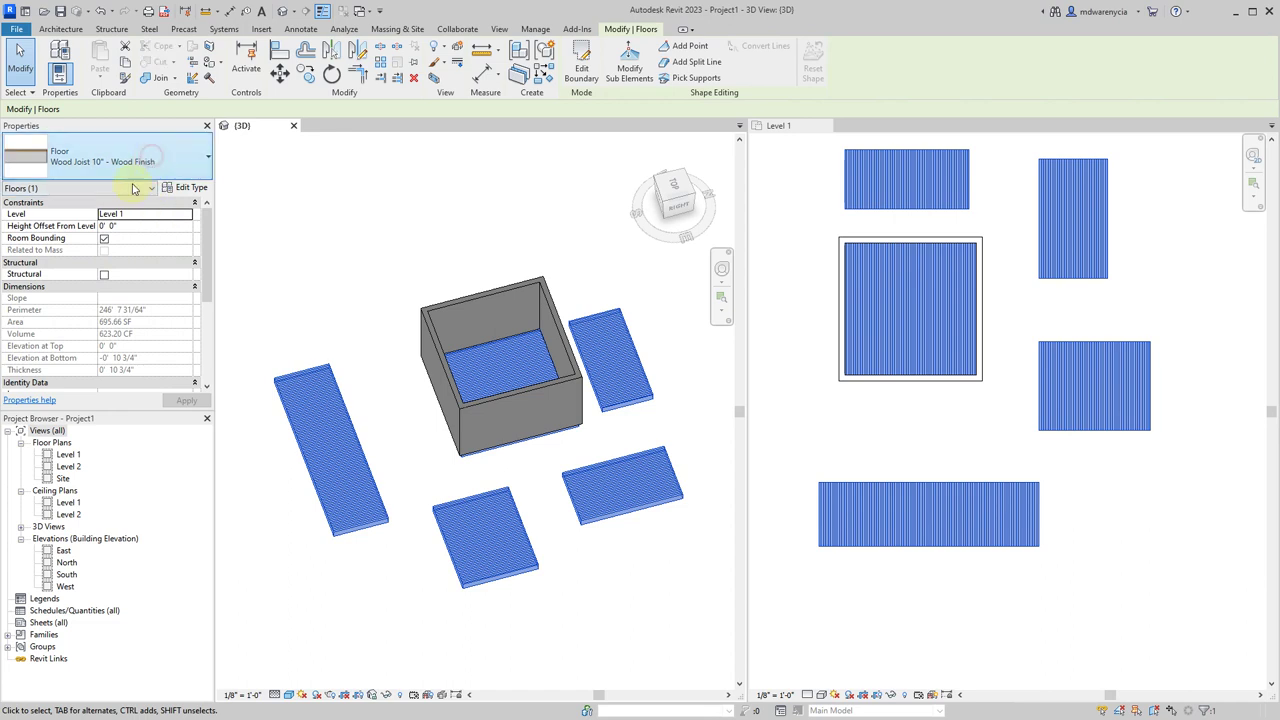
click(93, 353)
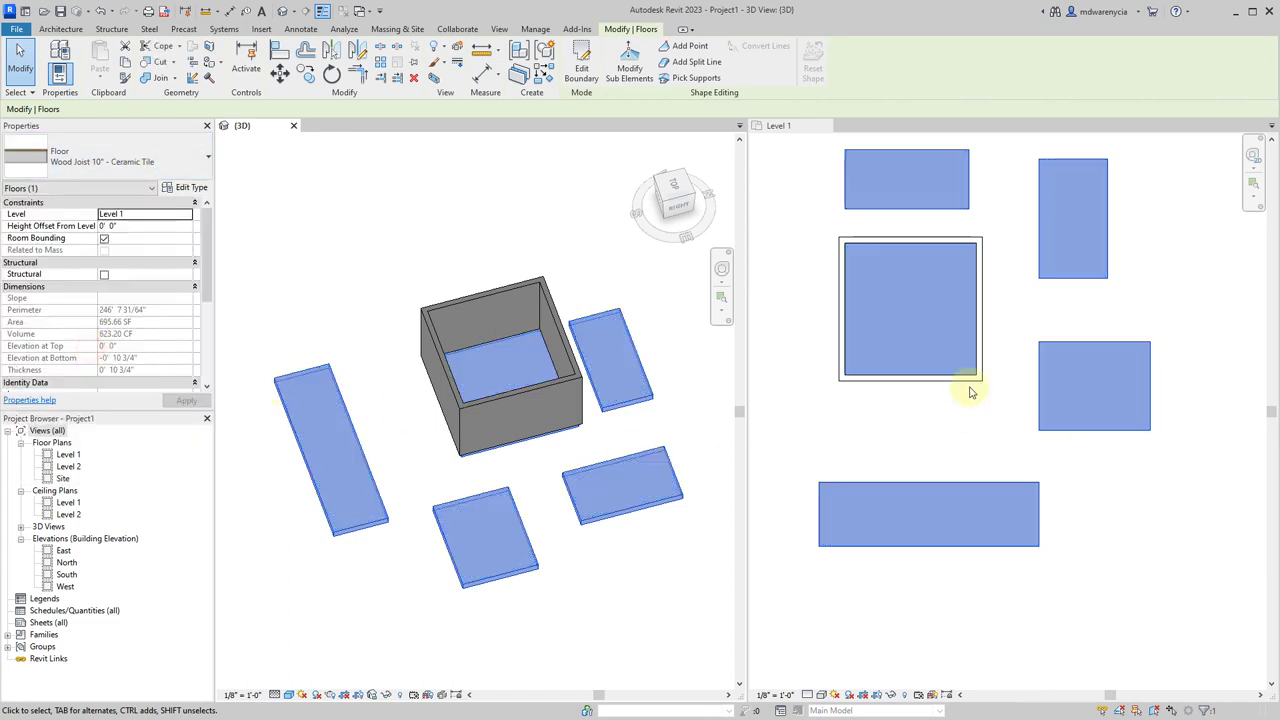
click(955, 440)
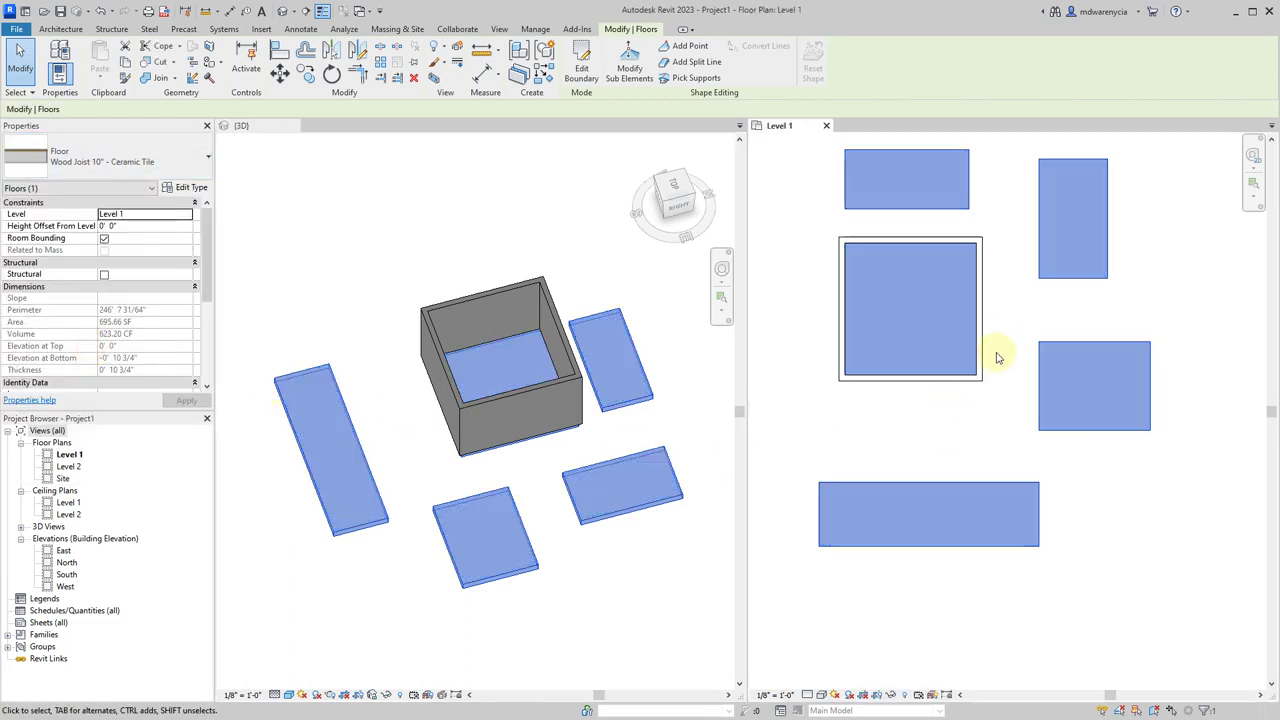
Switch the multi-part floor's type back to Wood Joist 10" - Wood Finish and deselect it
click(60, 156)
click(107, 377)
click(414, 209)
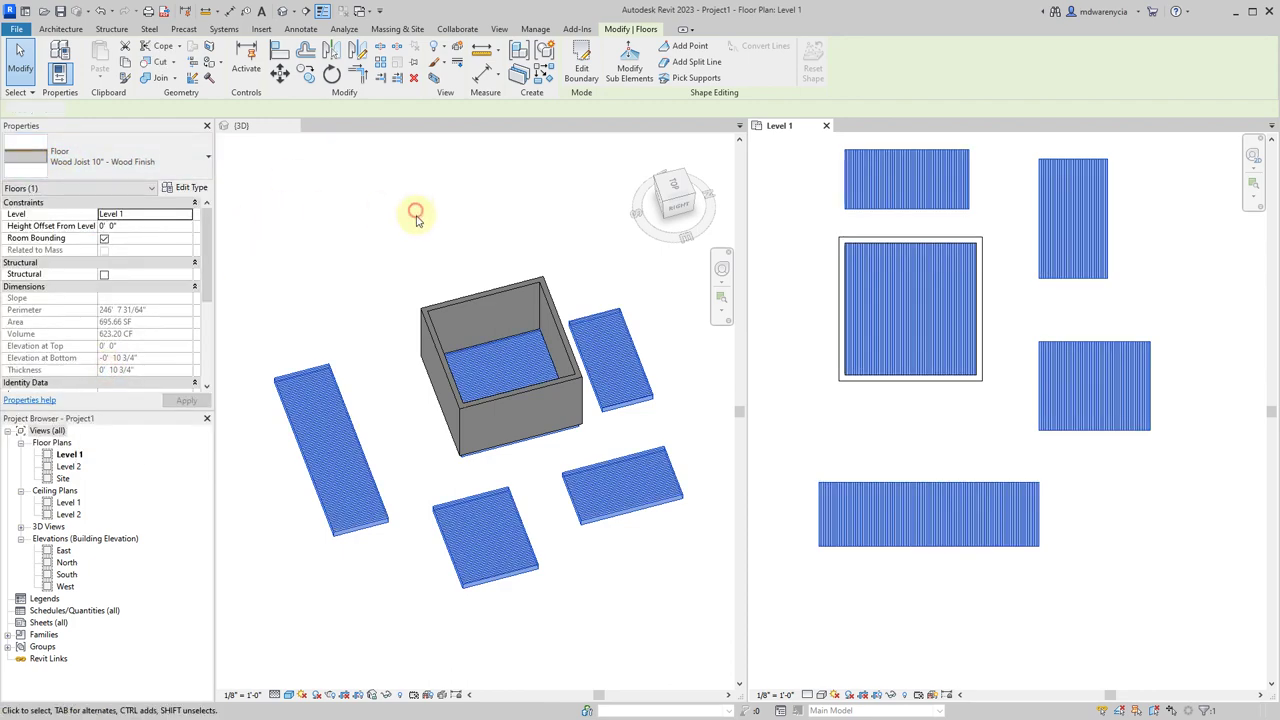
click(946, 440)
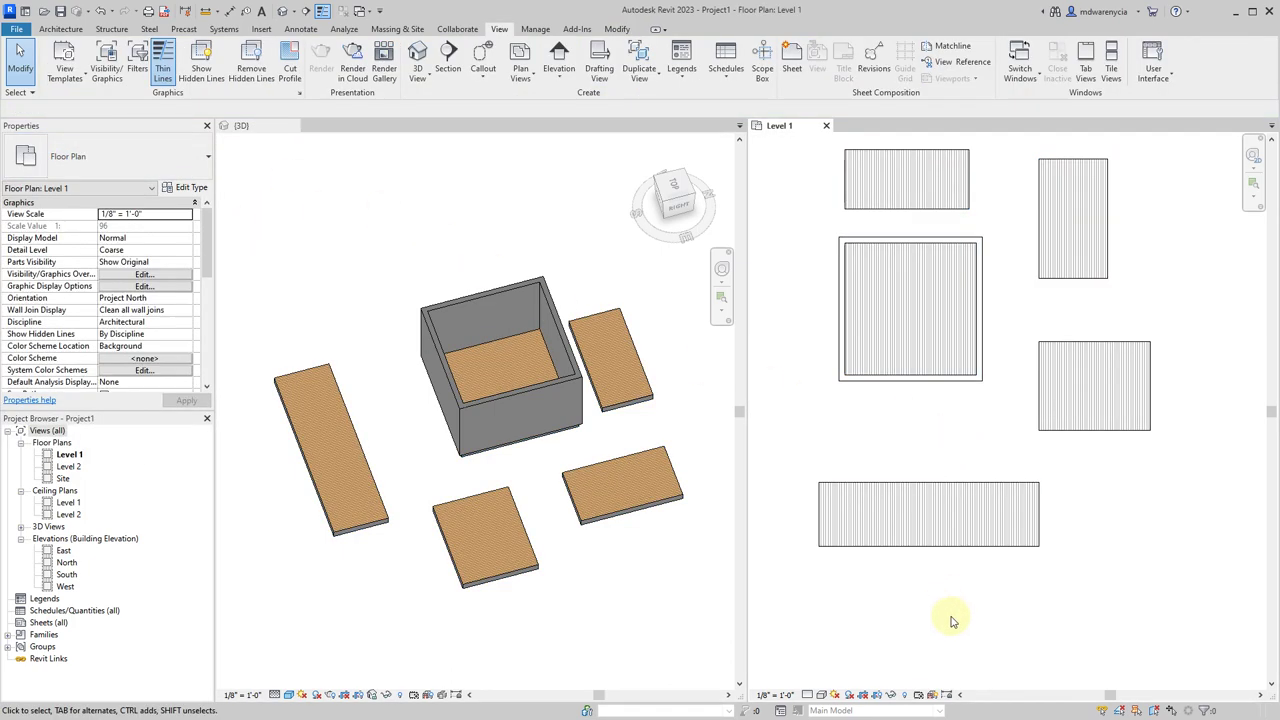
Edit the floor's boundary so the rectangle below the room is 11' deep and about half as wide
double_click(1051, 399)
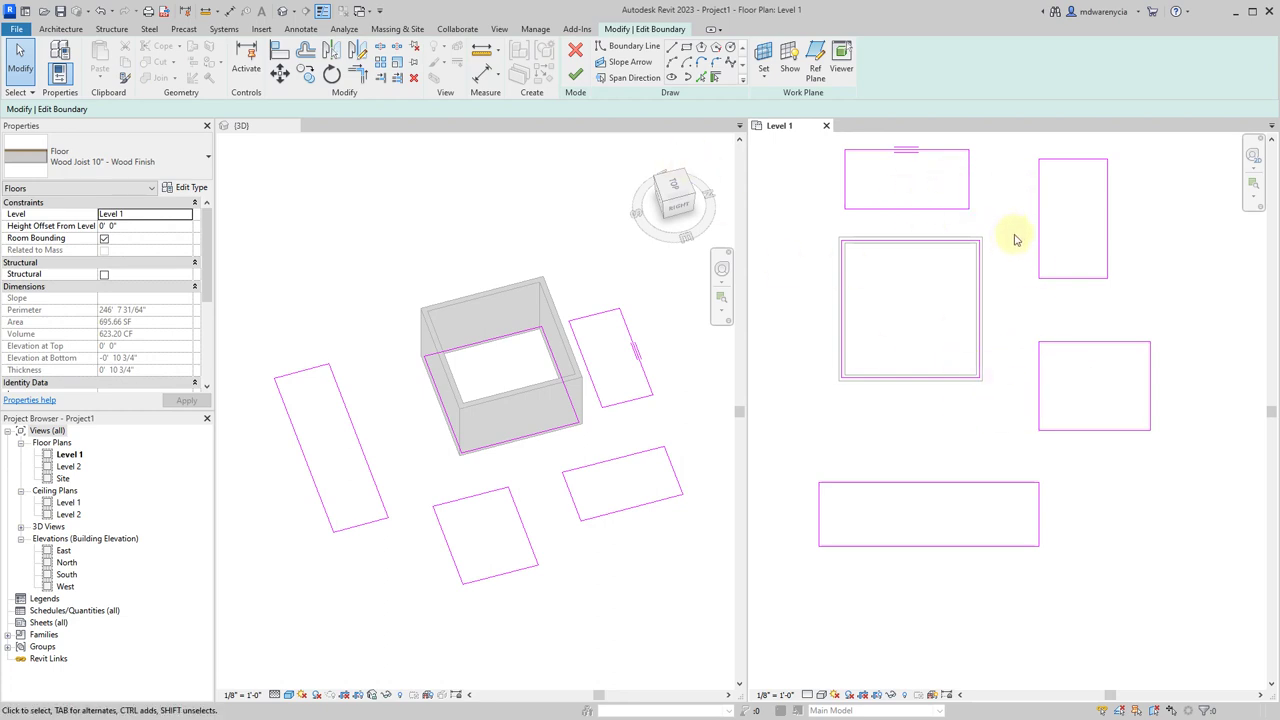
mouse_move(928, 486)
mouse_down()
mouse_move(929, 417)
mouse_move(931, 480)
mouse_move(942, 447)
mouse_up()
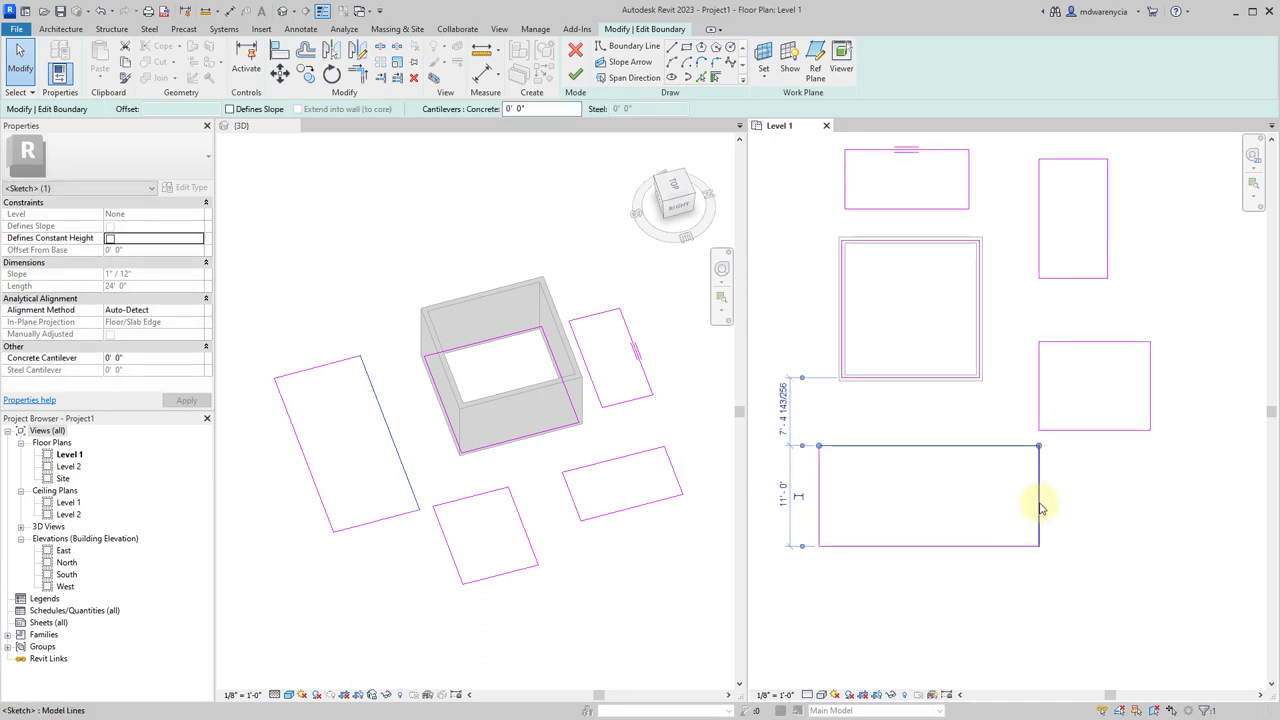
drag(1036, 508, 929, 508)
click(1017, 515)
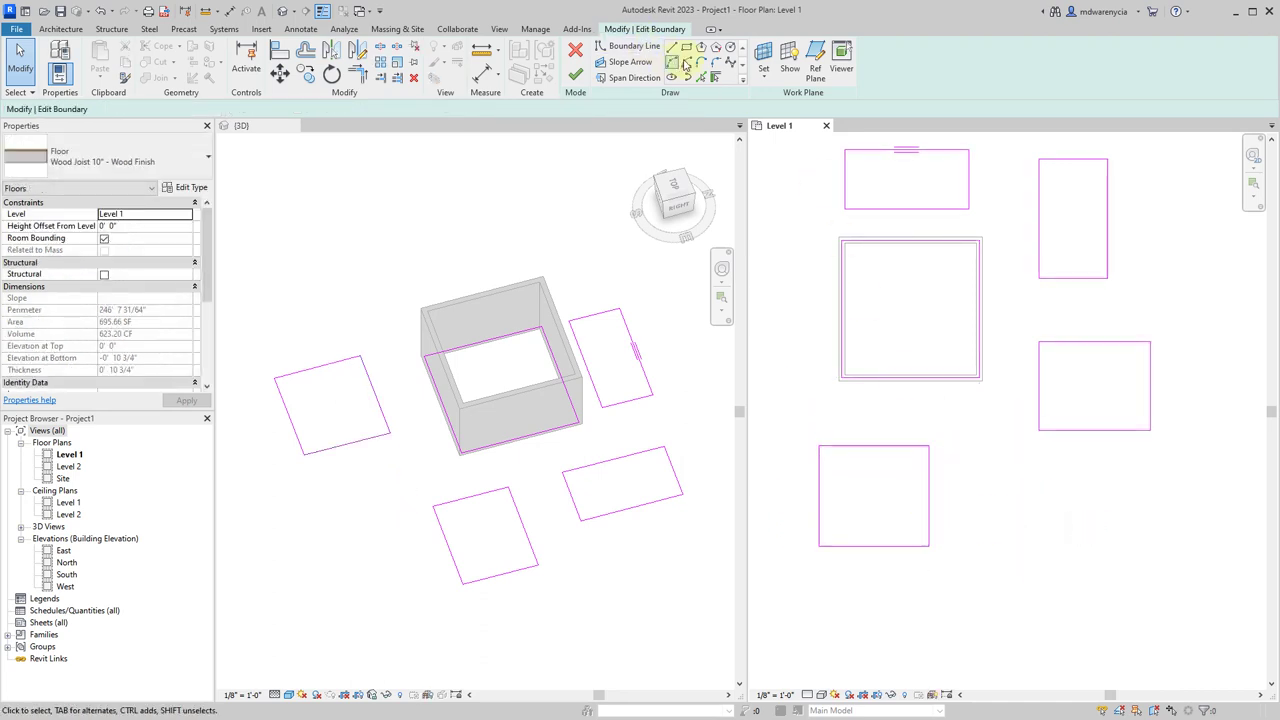
Sketch a rectangular opening inside the room's boundary loop and finish the floor sketch
click(686, 48)
scroll(943, 266, up, 3)
click(868, 266)
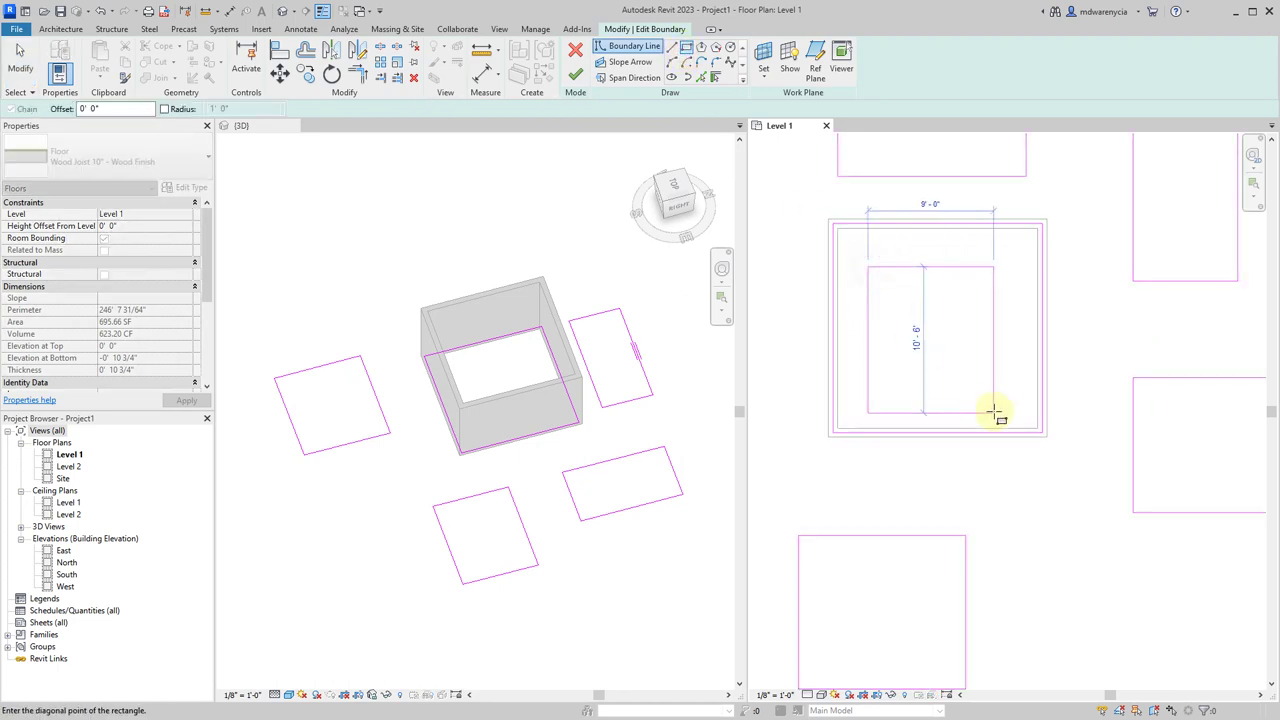
click(1009, 392)
click(577, 79)
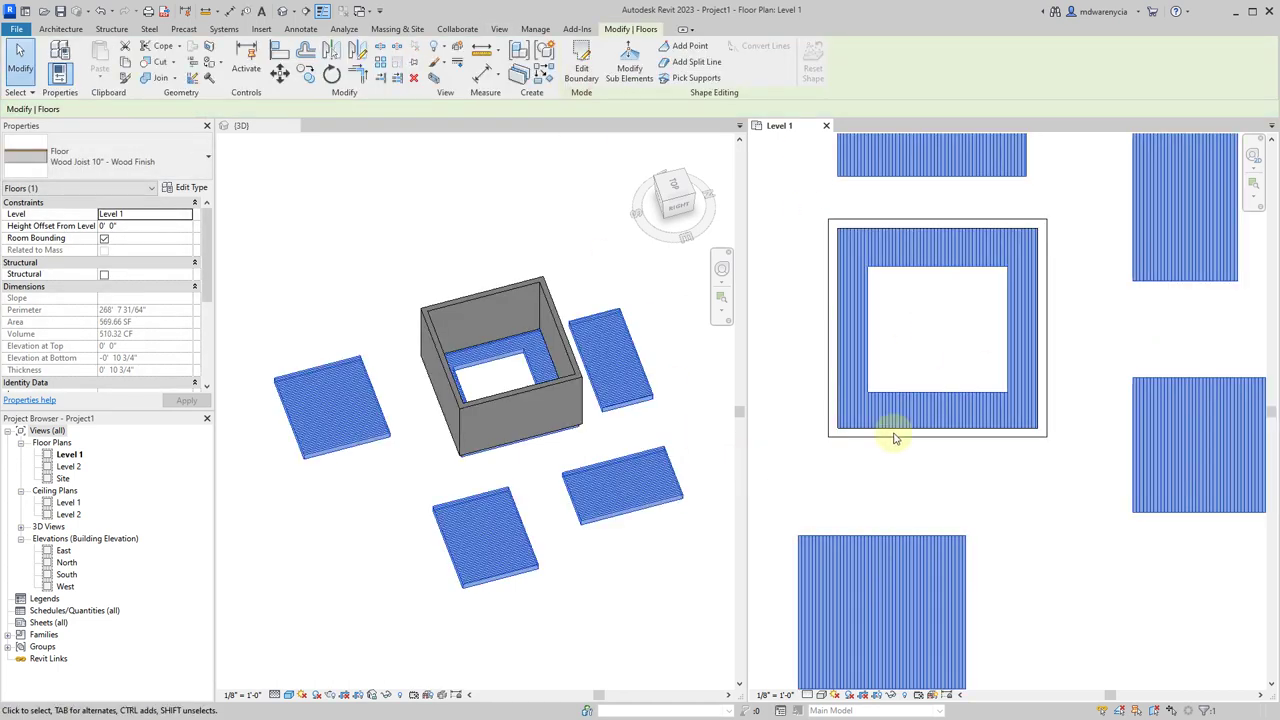
Delete the whole multi-part floor from the model in the 3D view
click(411, 469)
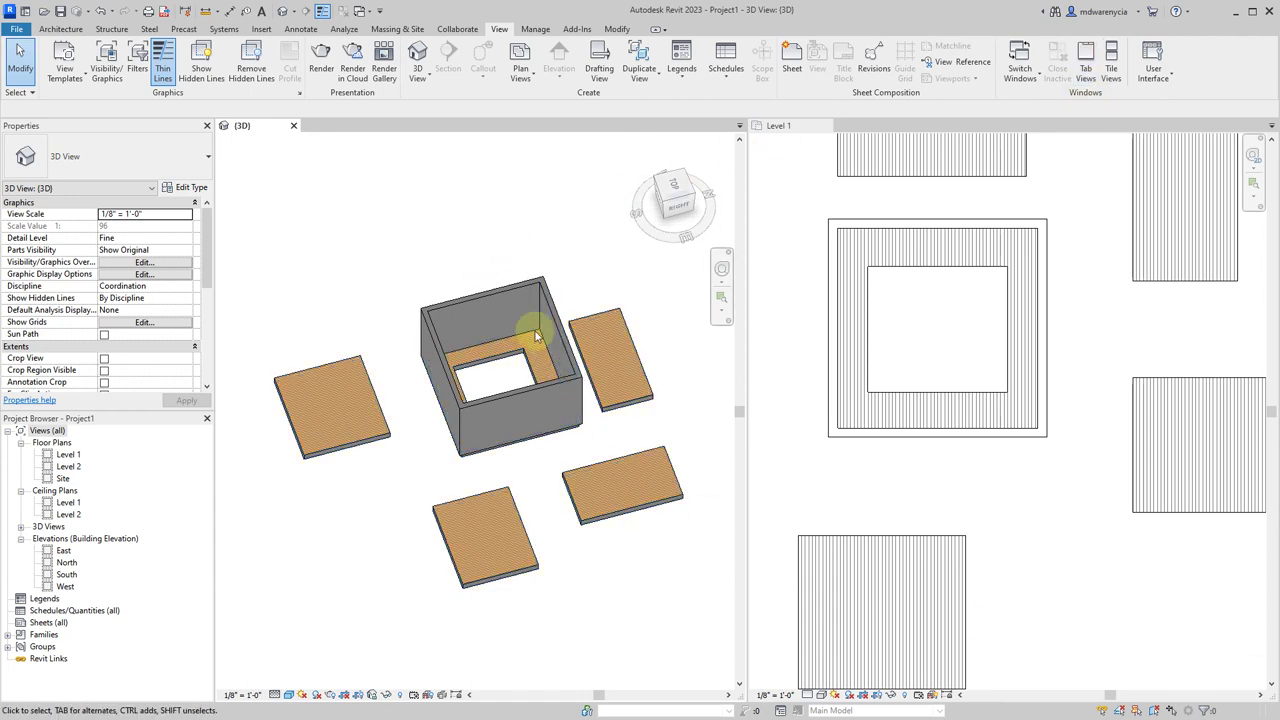
click(648, 511)
key(Delete)
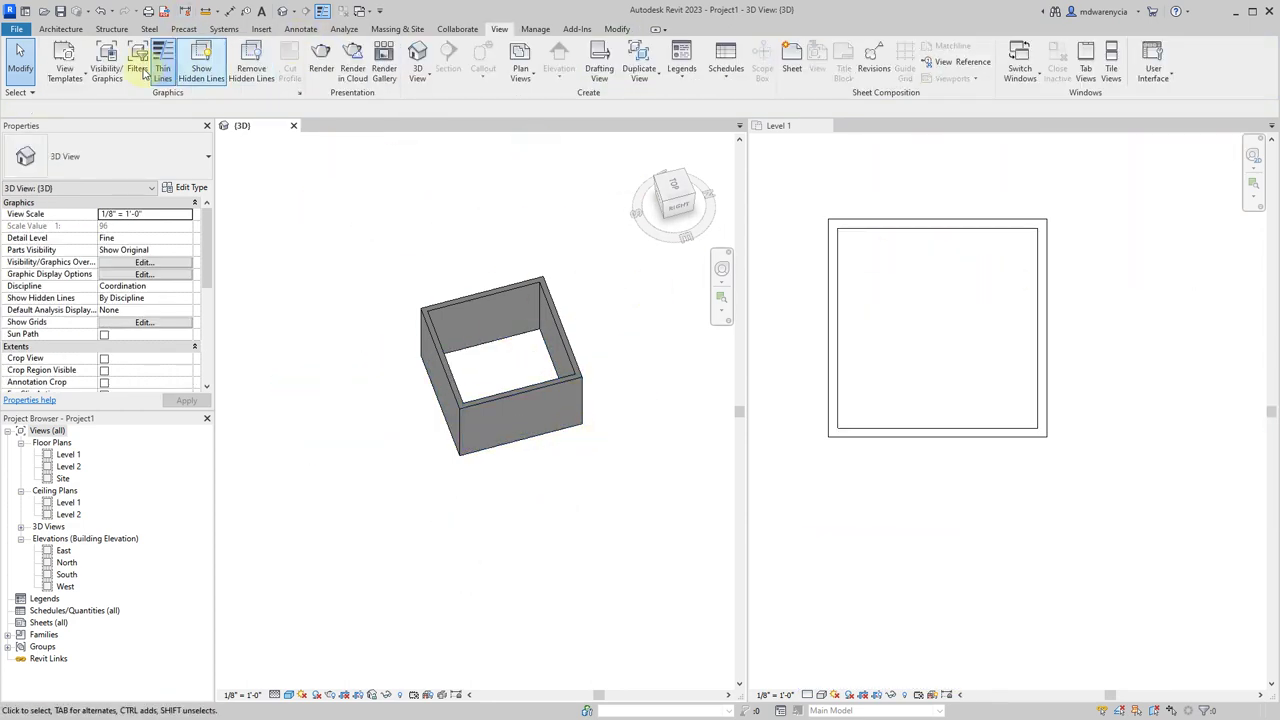
Create a Generic - 12" floor on Level 1 by drawing a closed 15' square of boundary lines along the room's wall centerlines
click(61, 28)
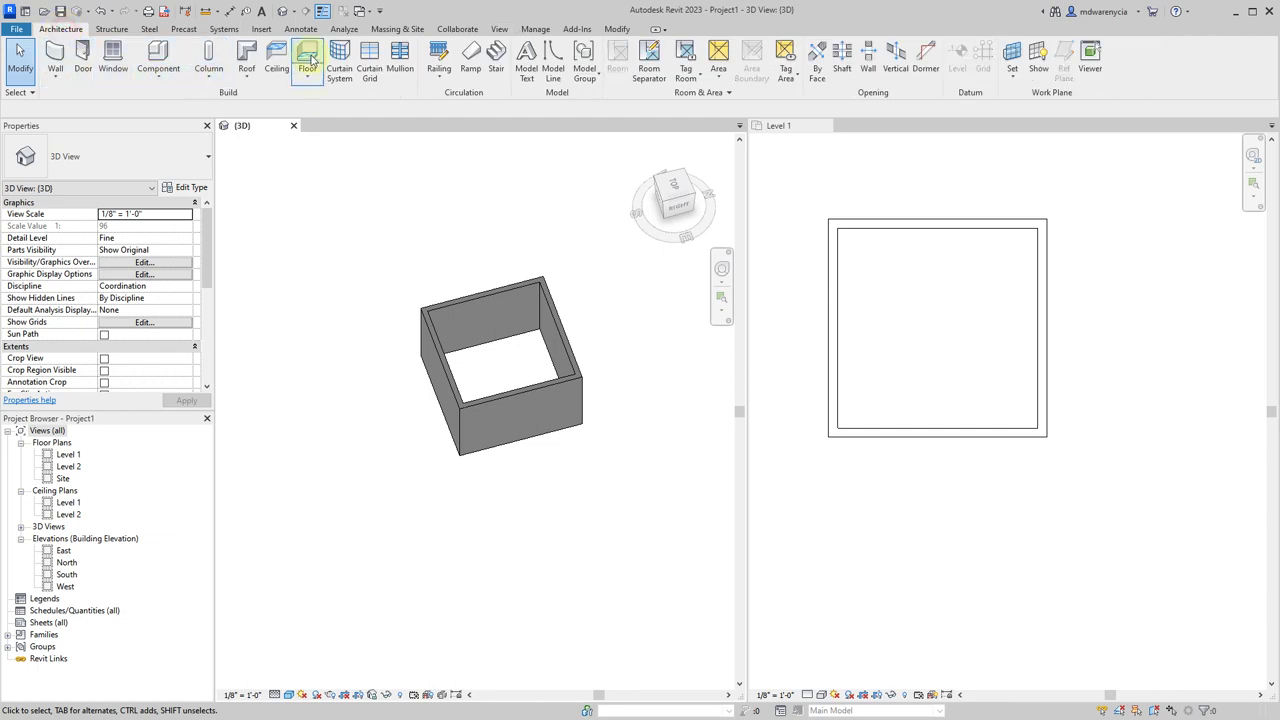
click(309, 58)
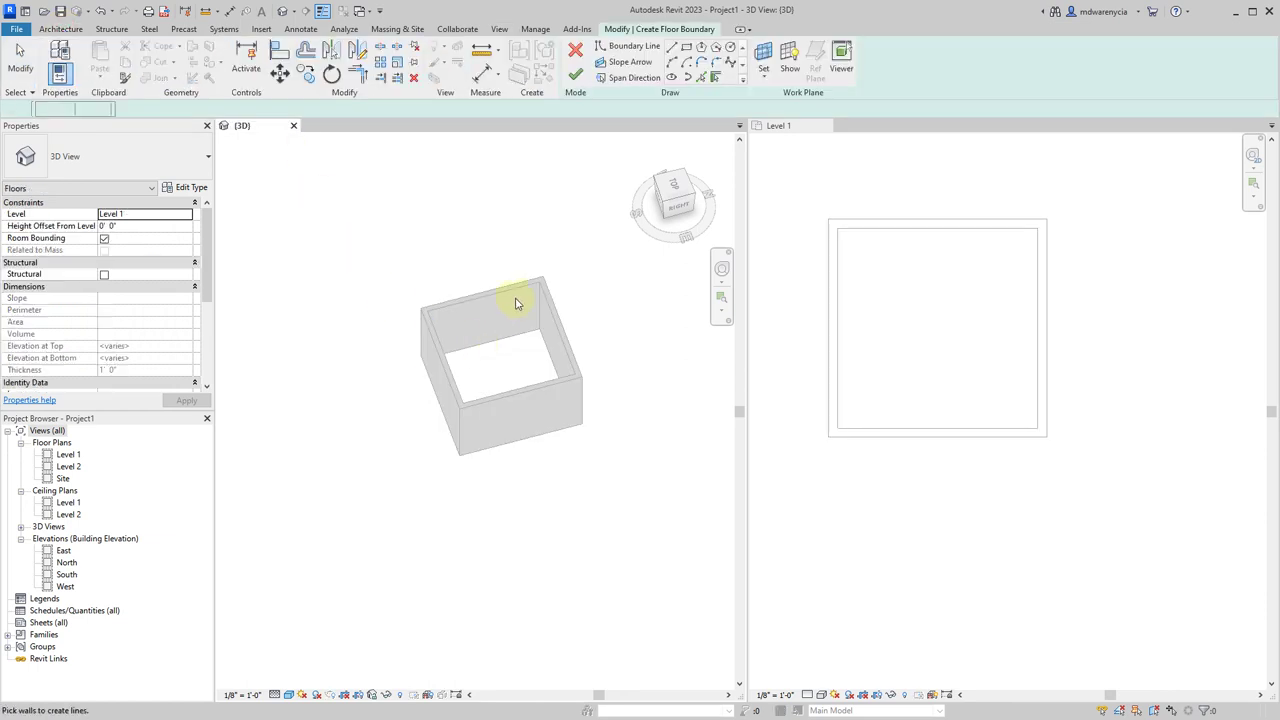
click(1026, 337)
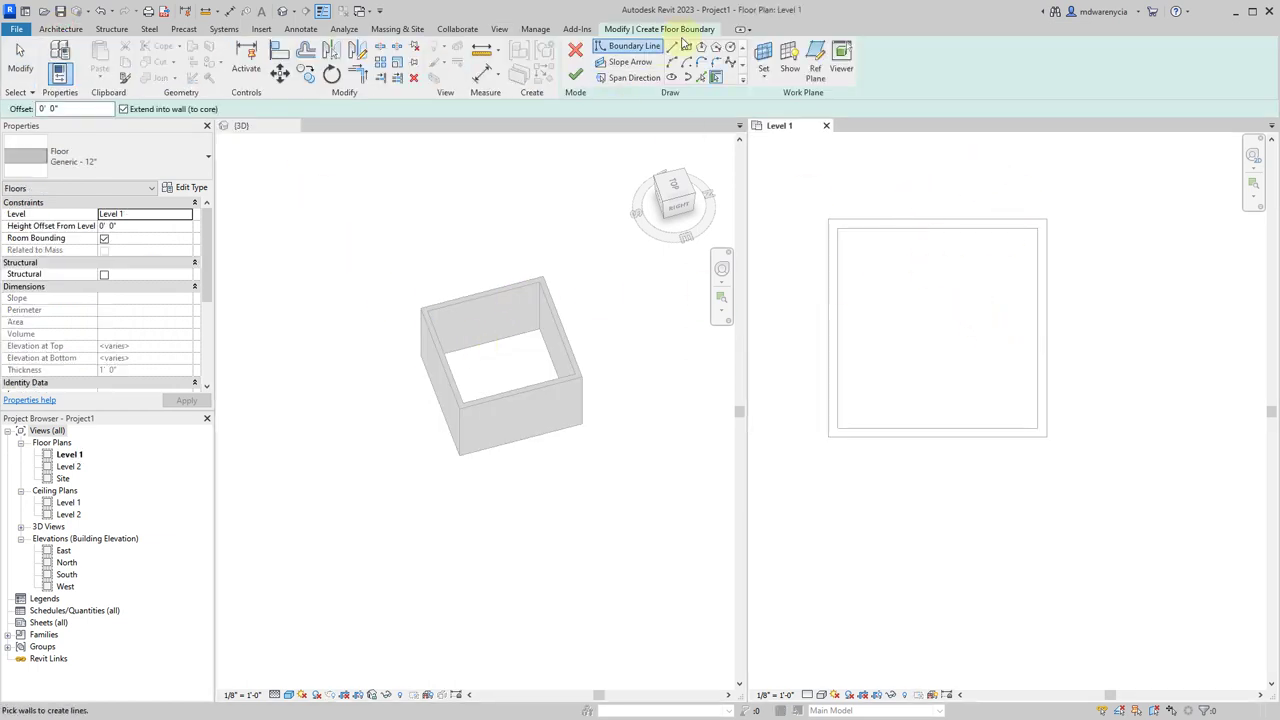
scroll(886, 237, up, 2)
key(Escape)
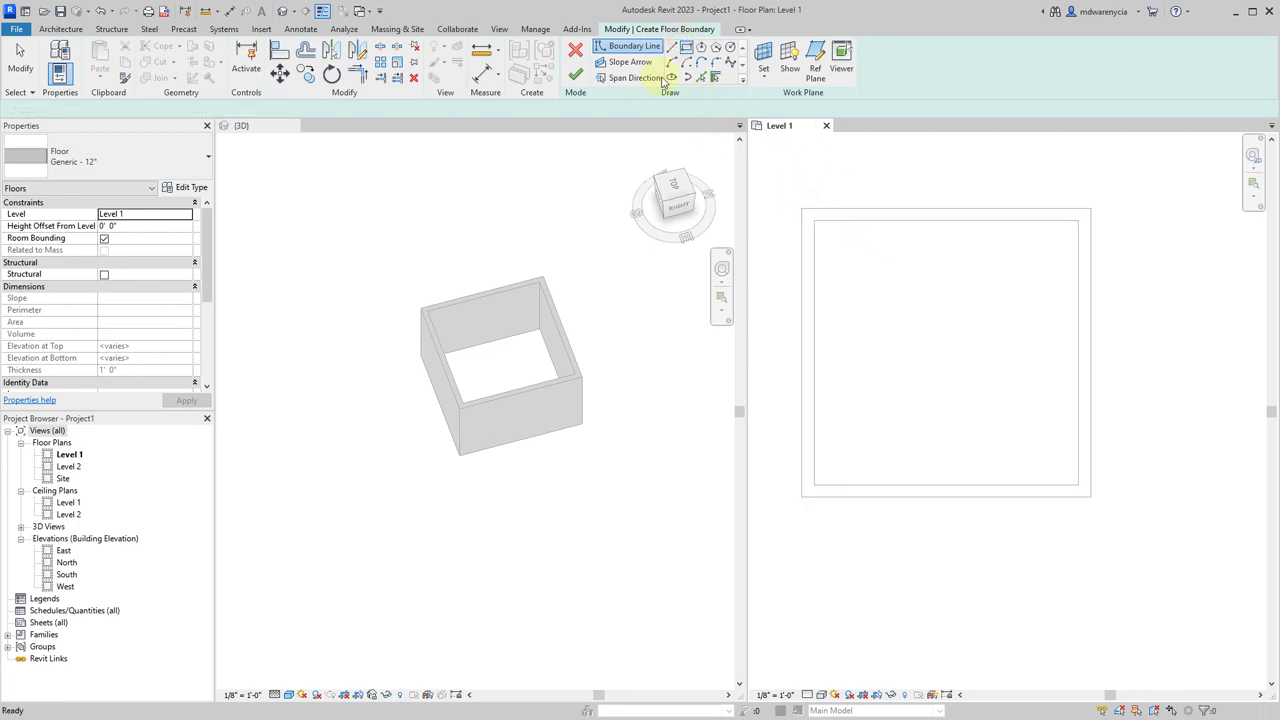
click(673, 49)
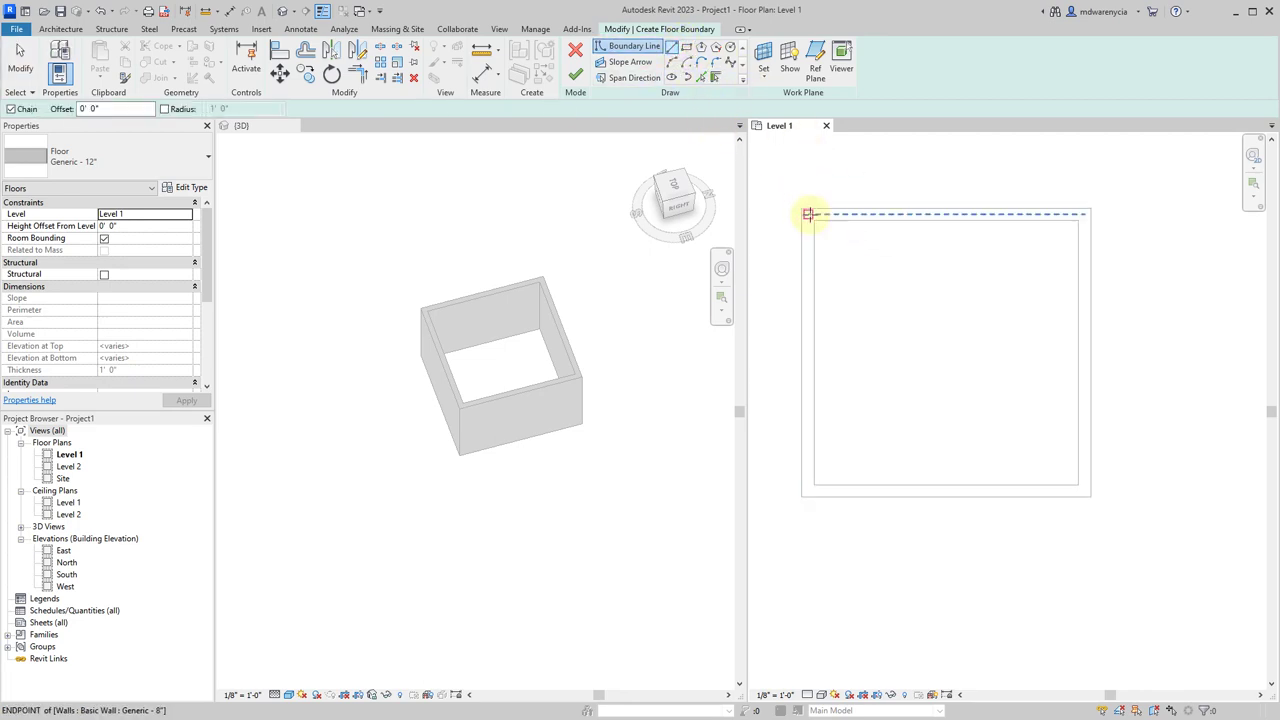
click(808, 212)
click(1082, 215)
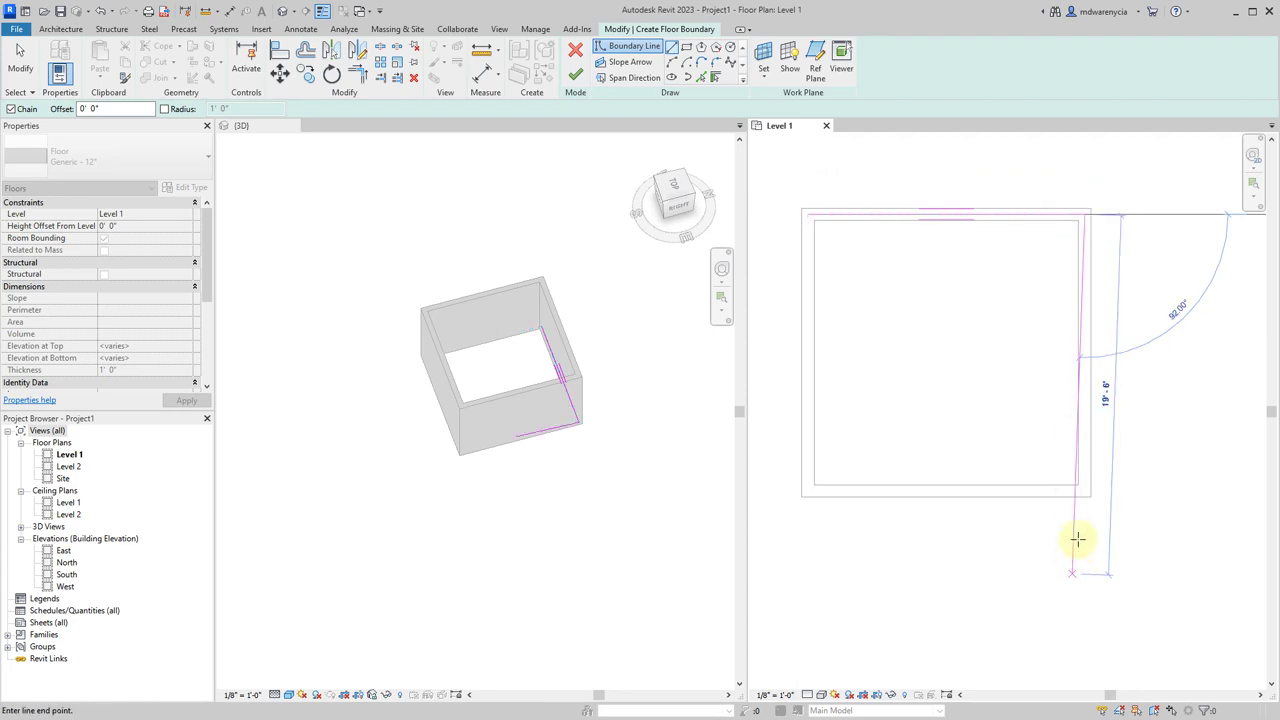
click(1082, 488)
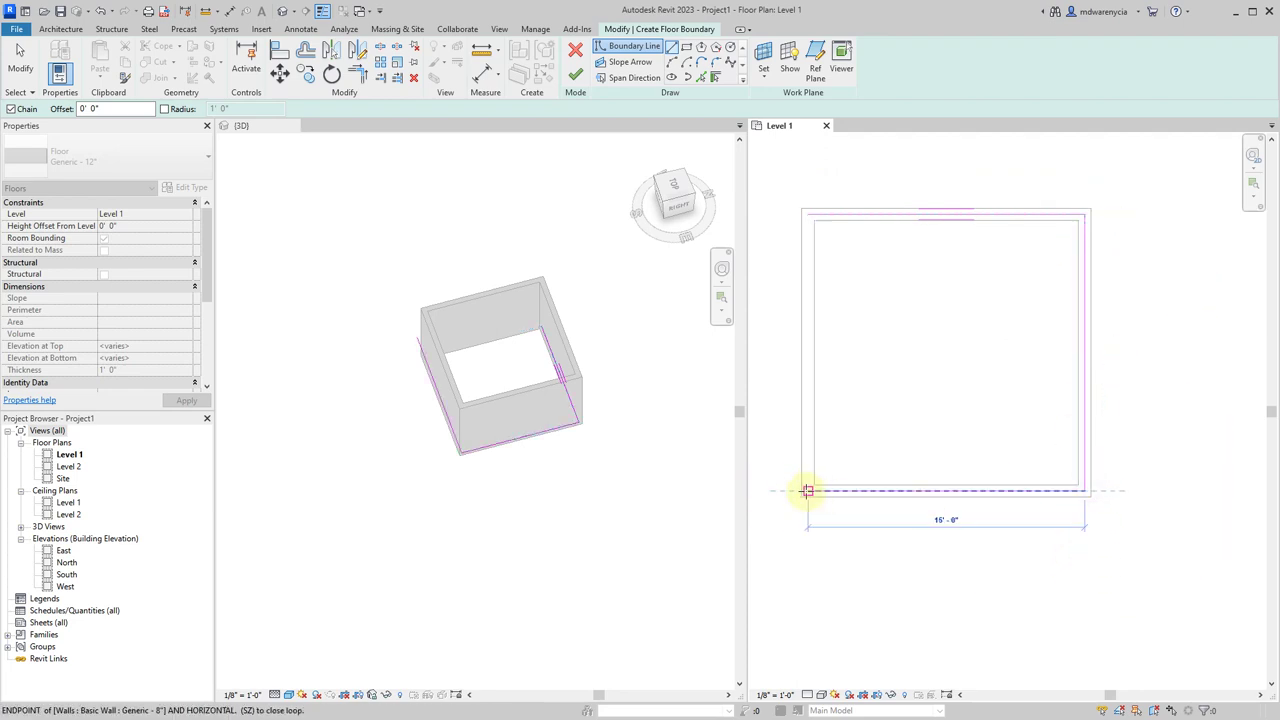
click(808, 488)
click(808, 214)
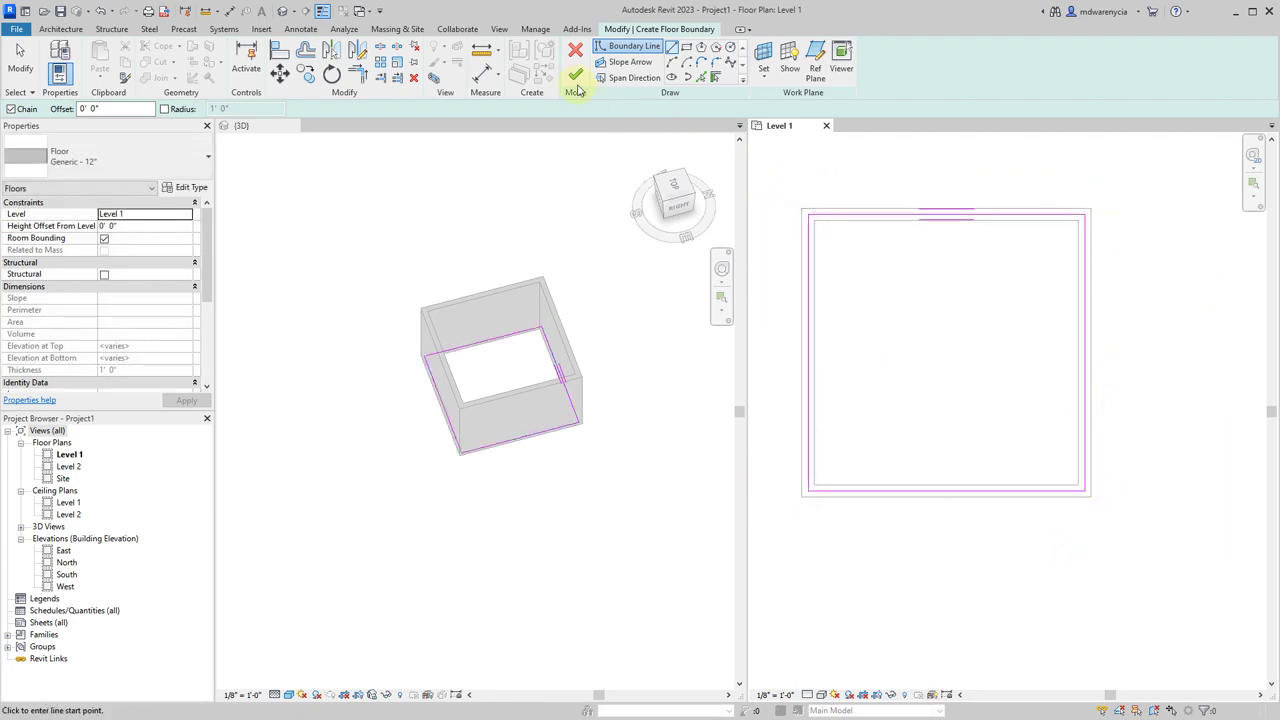
click(575, 75)
click(942, 345)
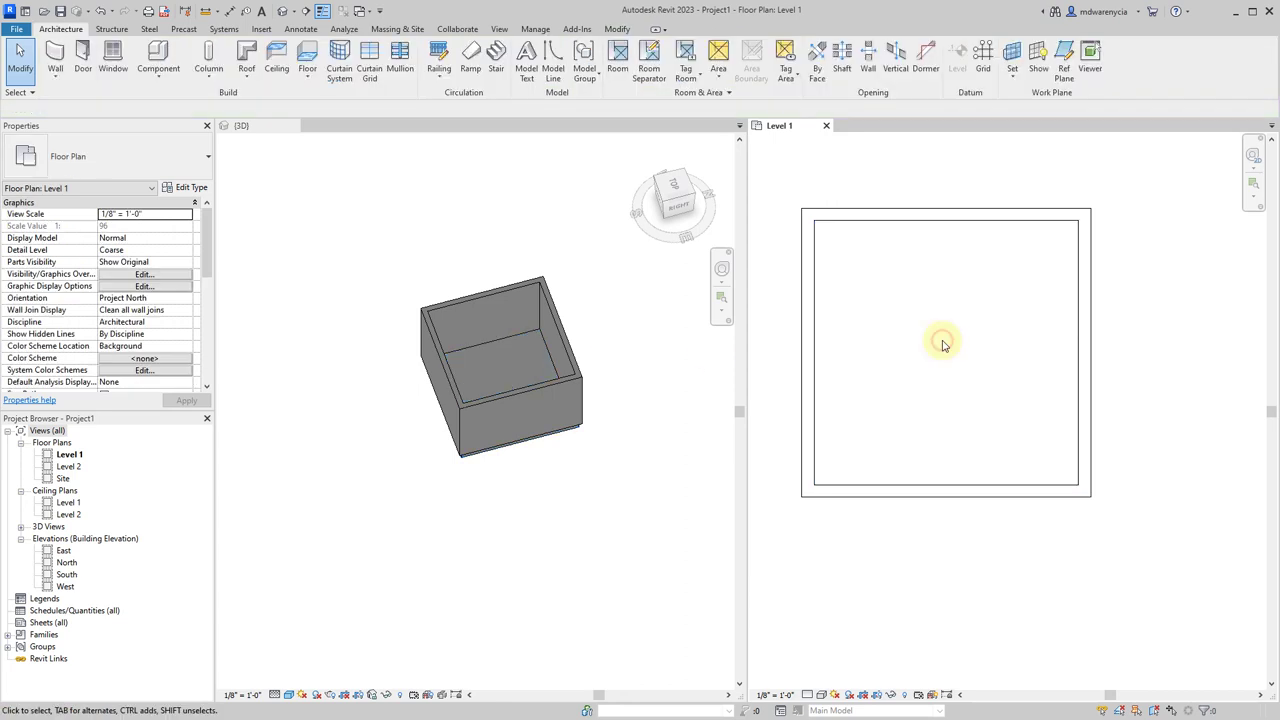
Change the new room floor's type to Wood Joist 10" - Wood Finish
click(397, 358)
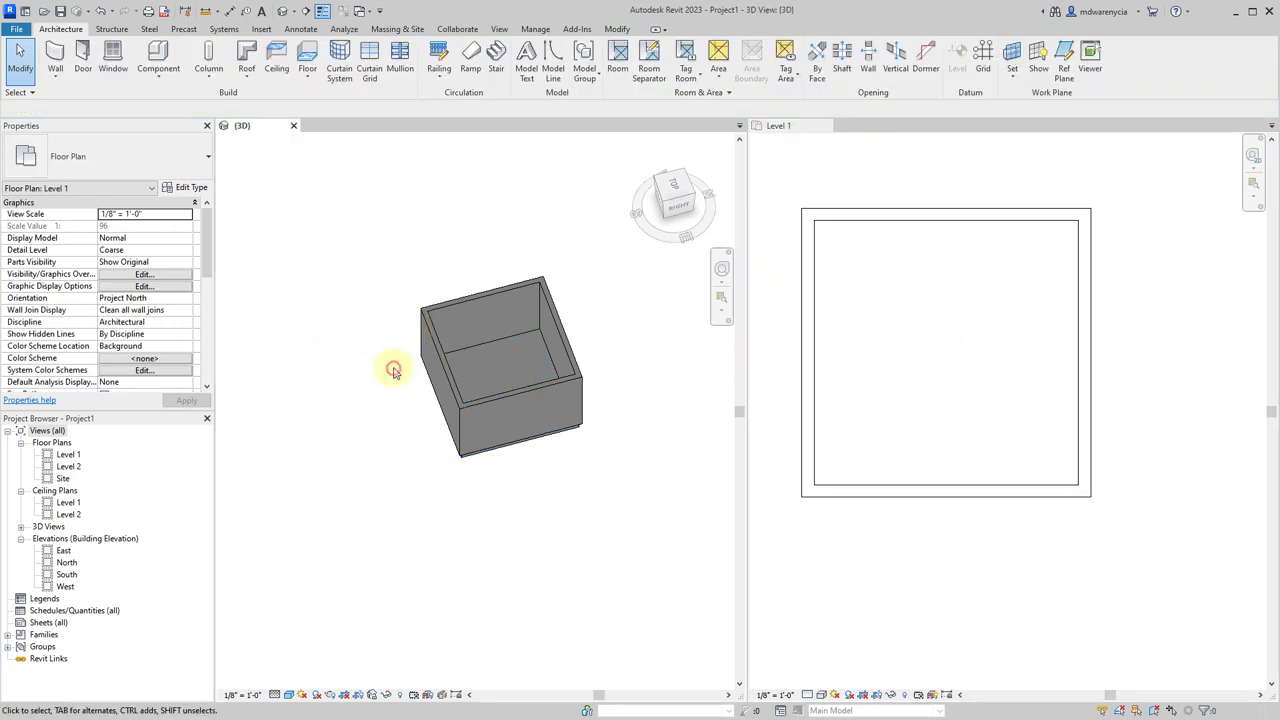
click(487, 455)
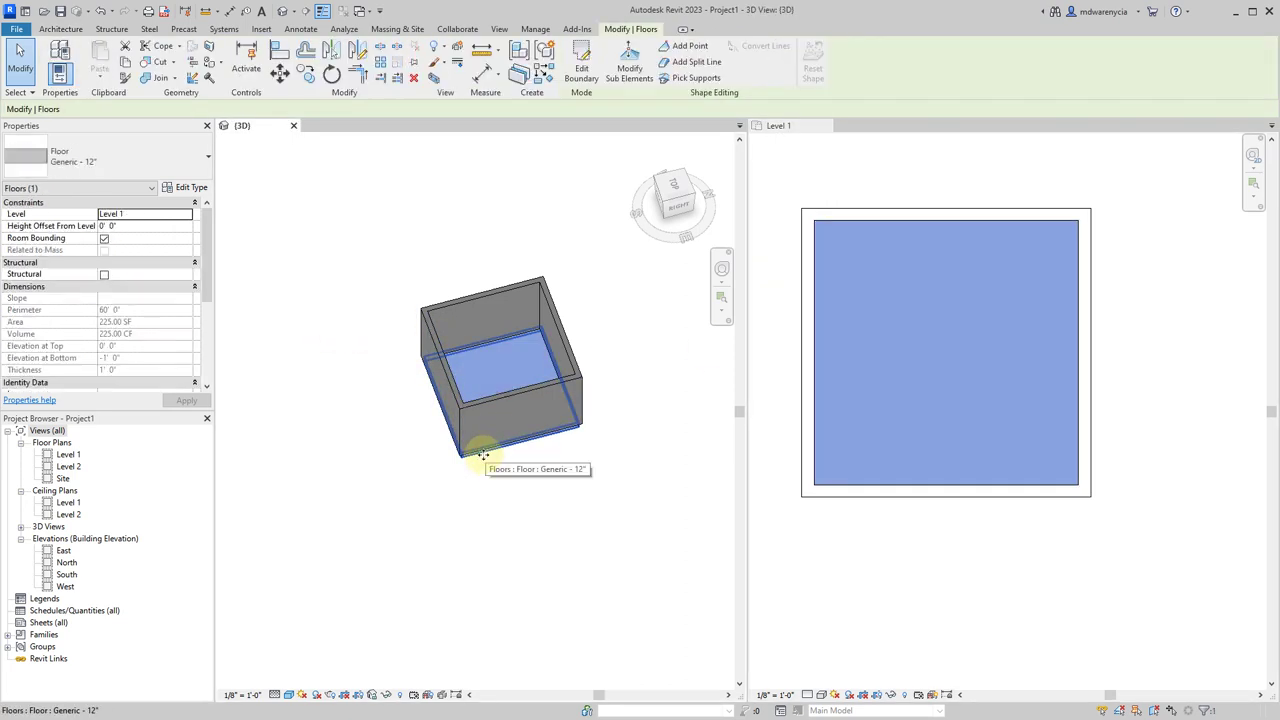
click(485, 469)
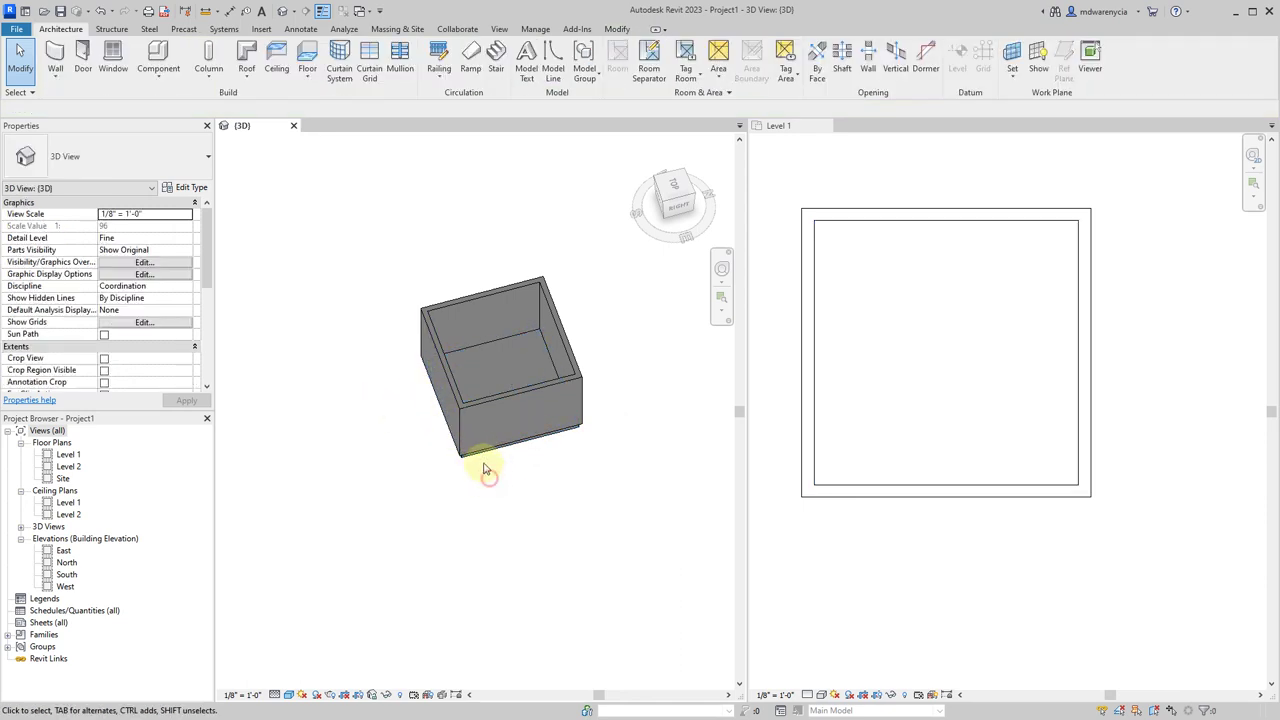
click(485, 458)
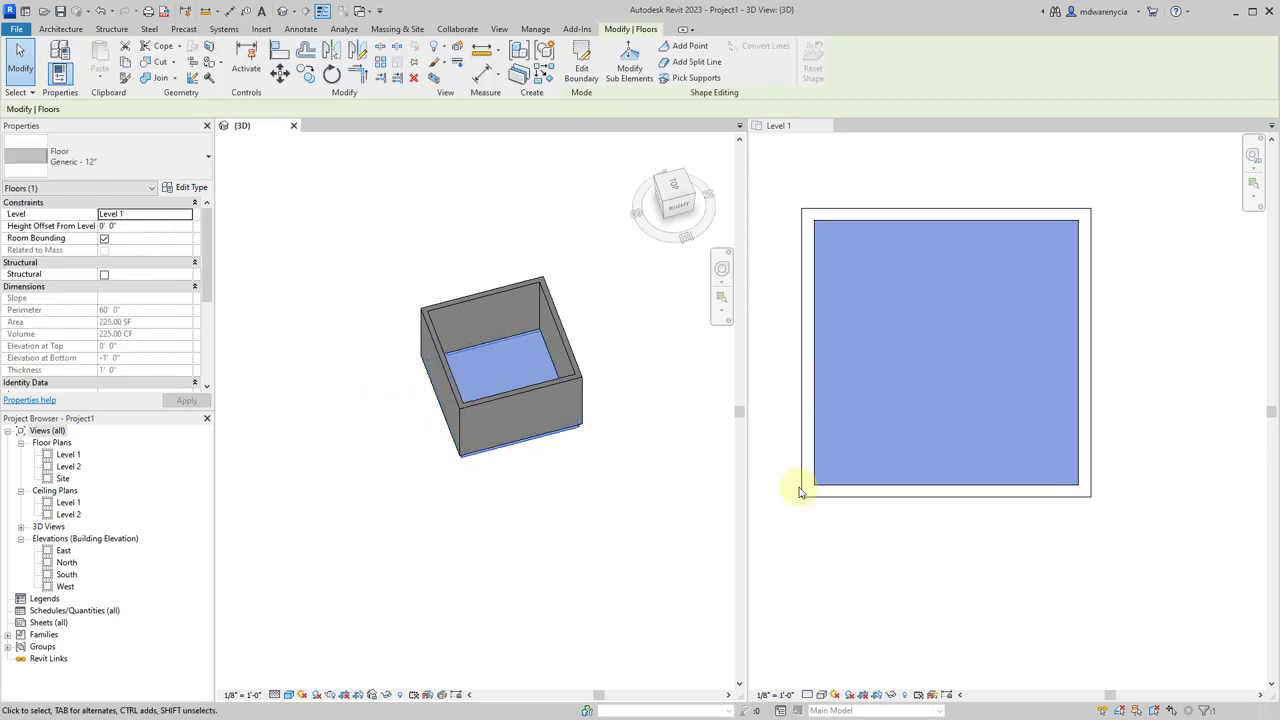
click(141, 153)
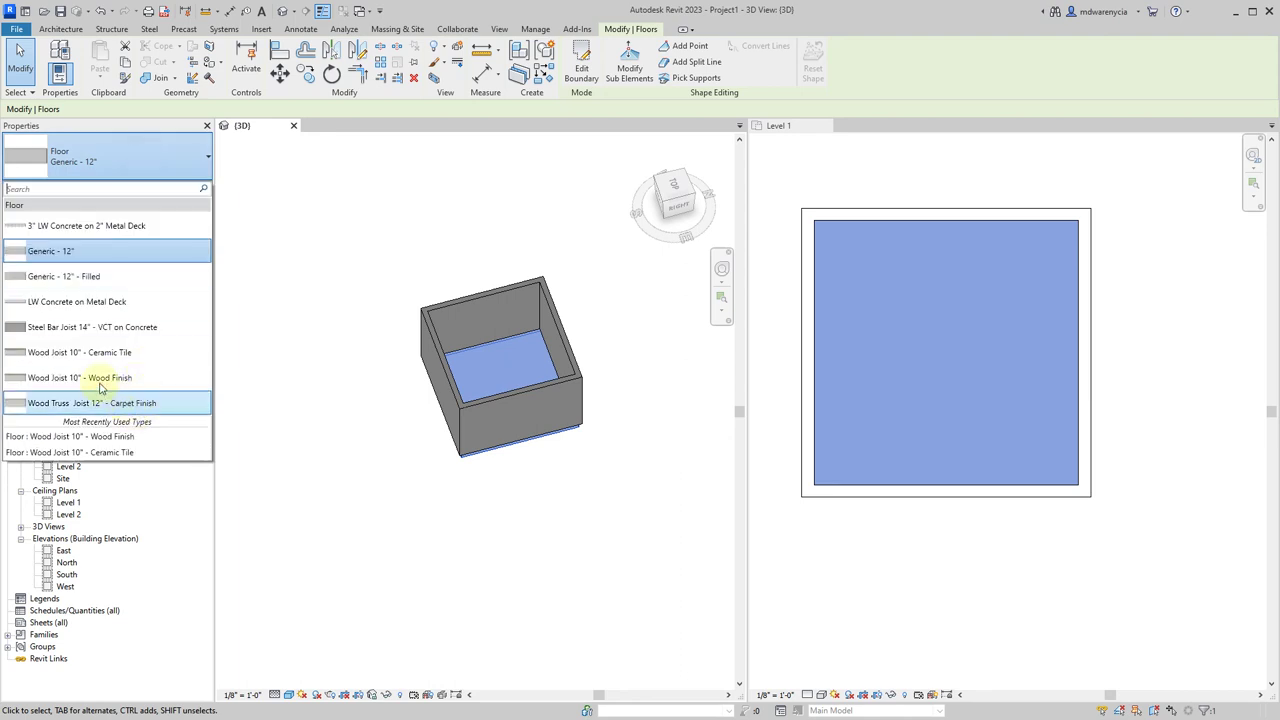
click(88, 380)
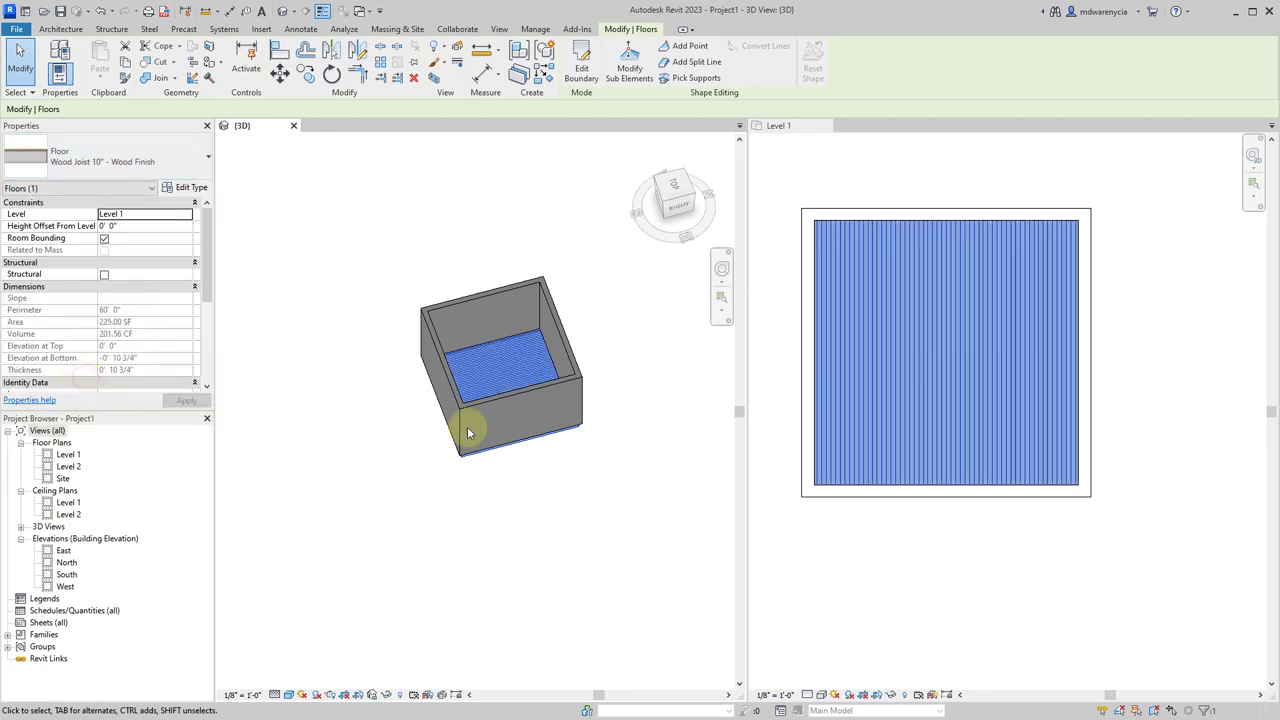
click(1040, 551)
Edit the floor type's layer structure and set the Finish 1 [4] layer's material to Brick, Common
click(184, 187)
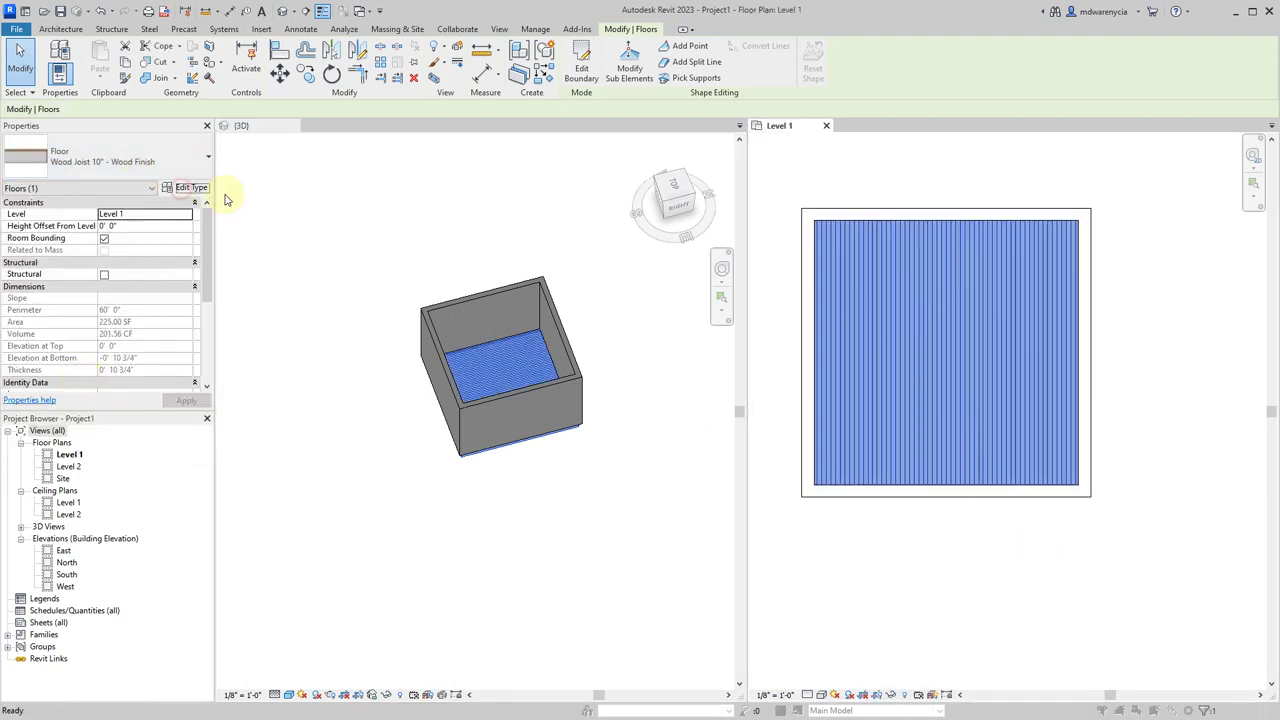
click(966, 253)
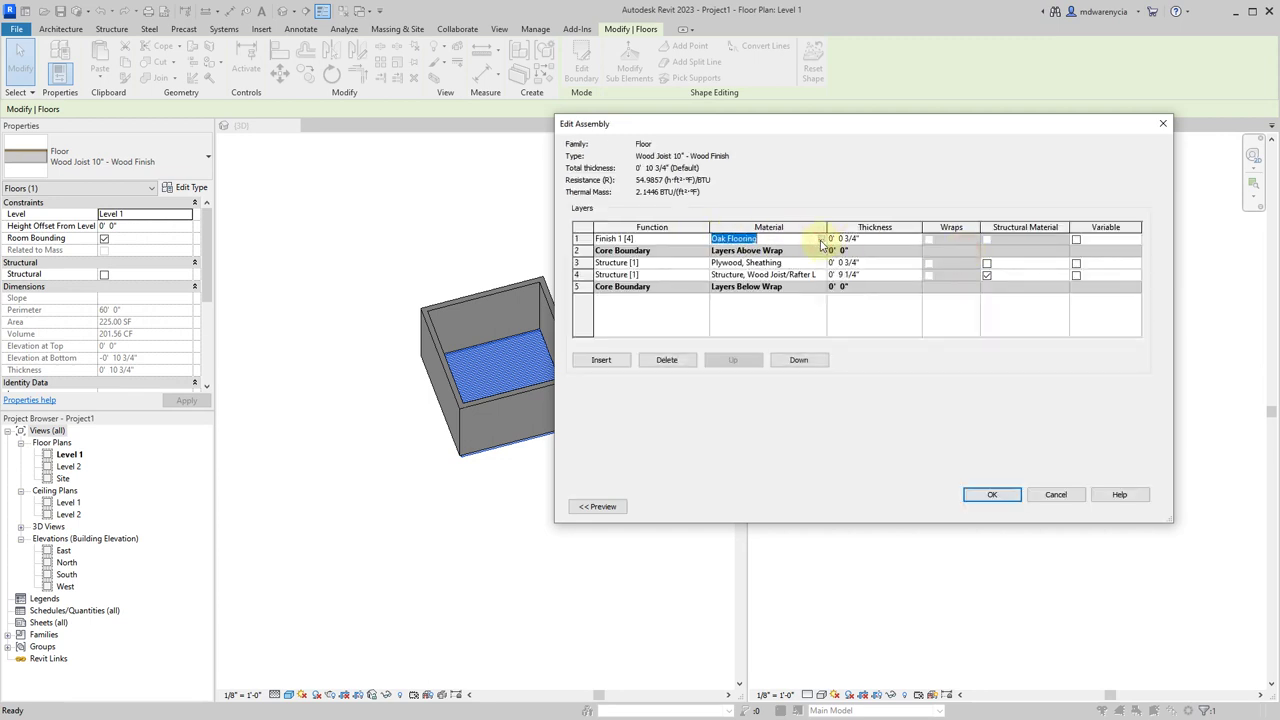
click(816, 240)
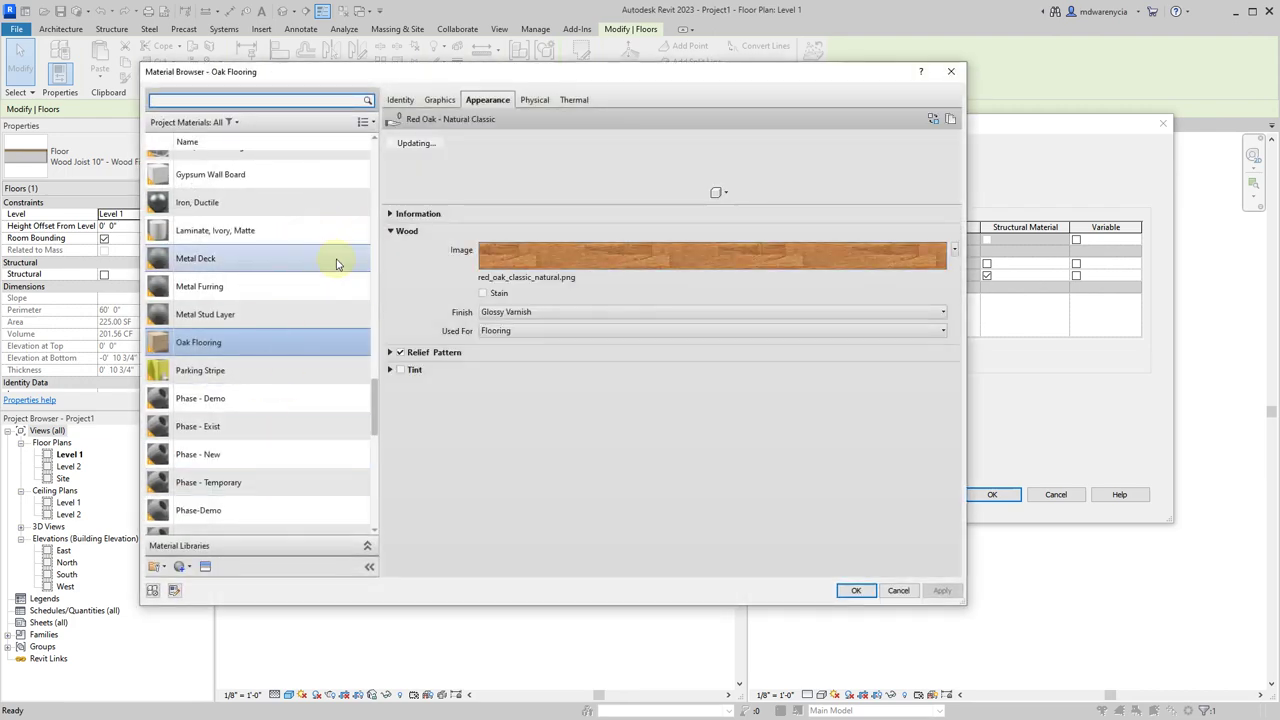
scroll(337, 254, up, 8)
scroll(257, 256, up, 1)
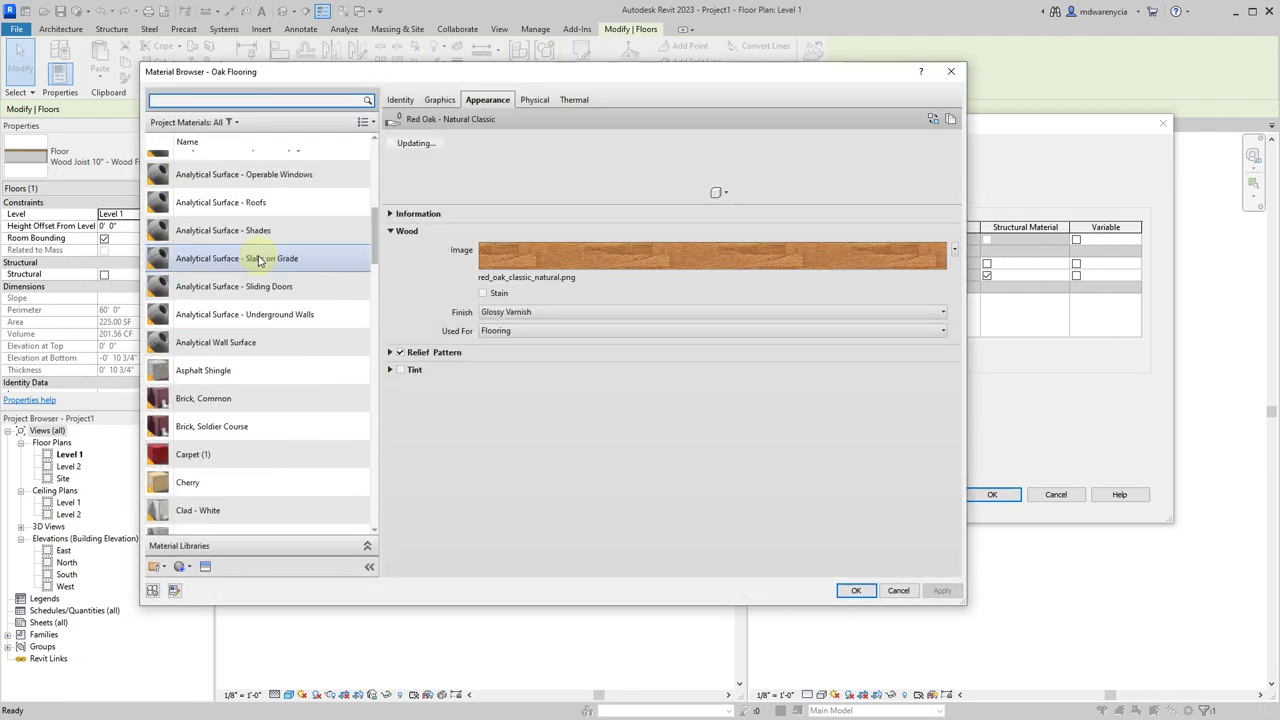
click(258, 396)
click(857, 590)
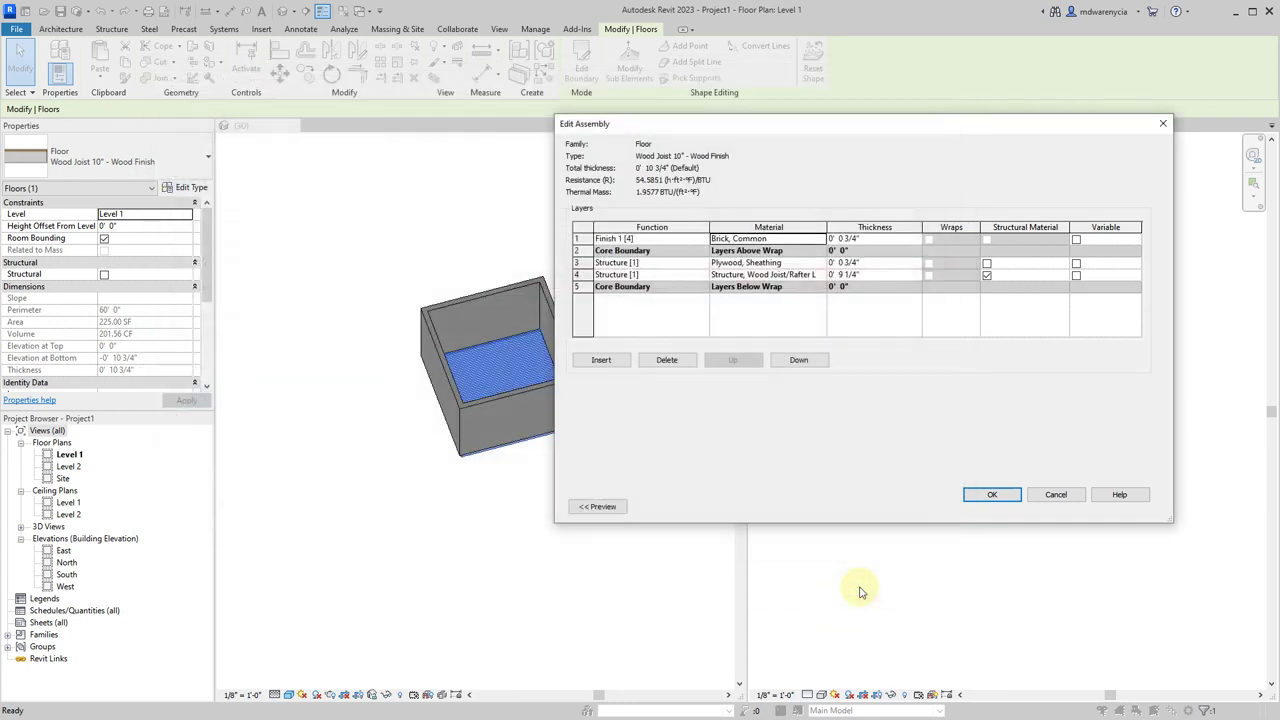
Apply the edited brick layer structure to the Wood Joist 10" - Wood Finish floor type and deselect the floor
click(992, 495)
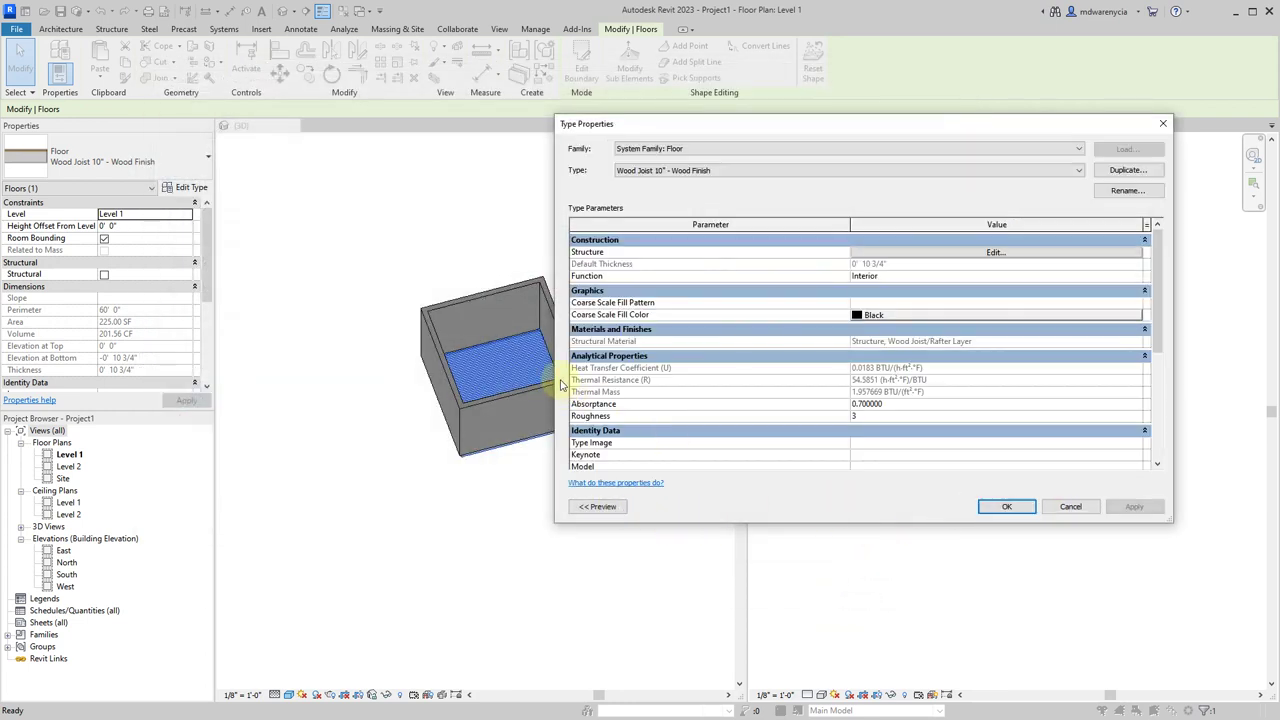
click(1132, 507)
click(1006, 506)
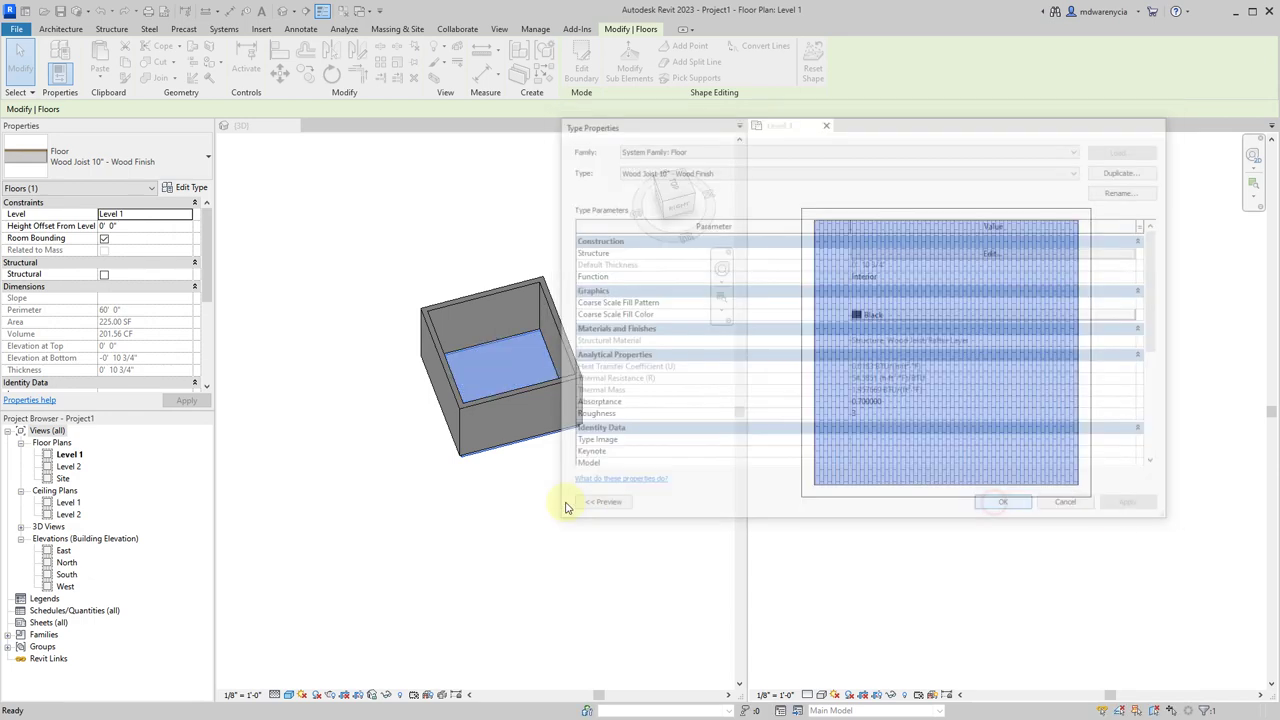
click(563, 509)
click(570, 519)
scroll(480, 354, up, 5)
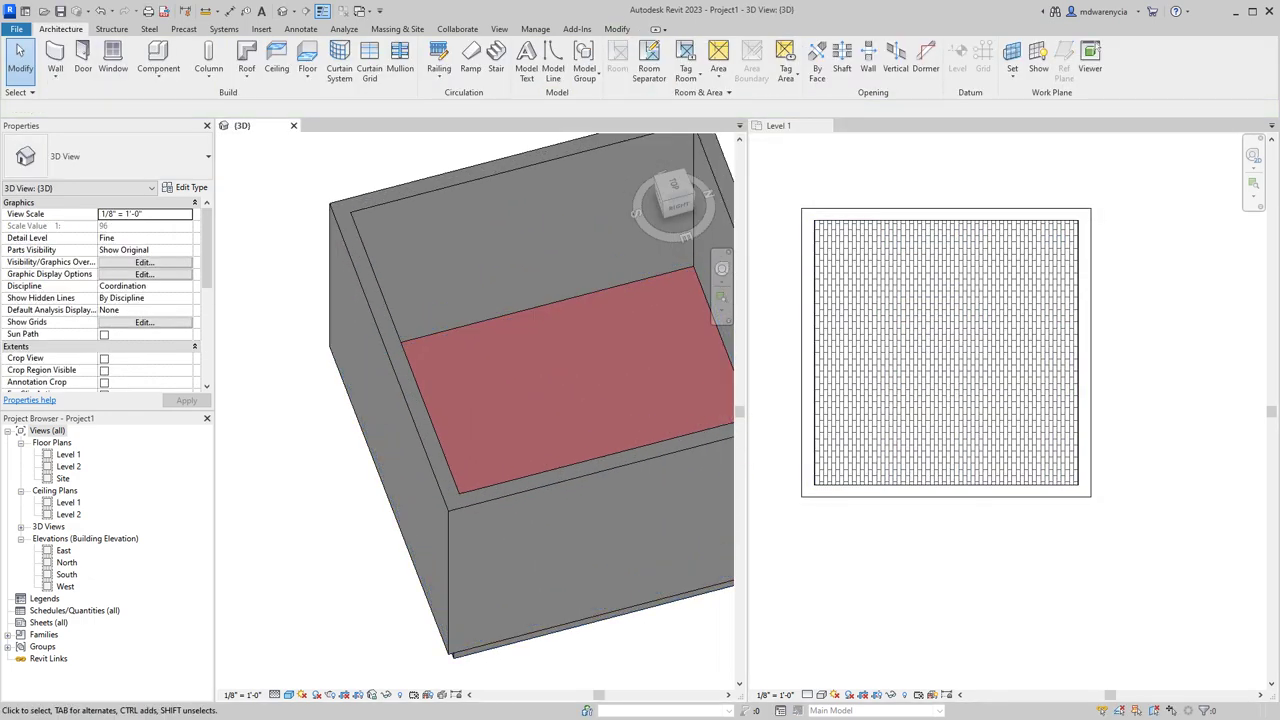
Preview the brick floor in a realistic visual style in the 3D view and restore the shaded display with the wood finish
click(288, 694)
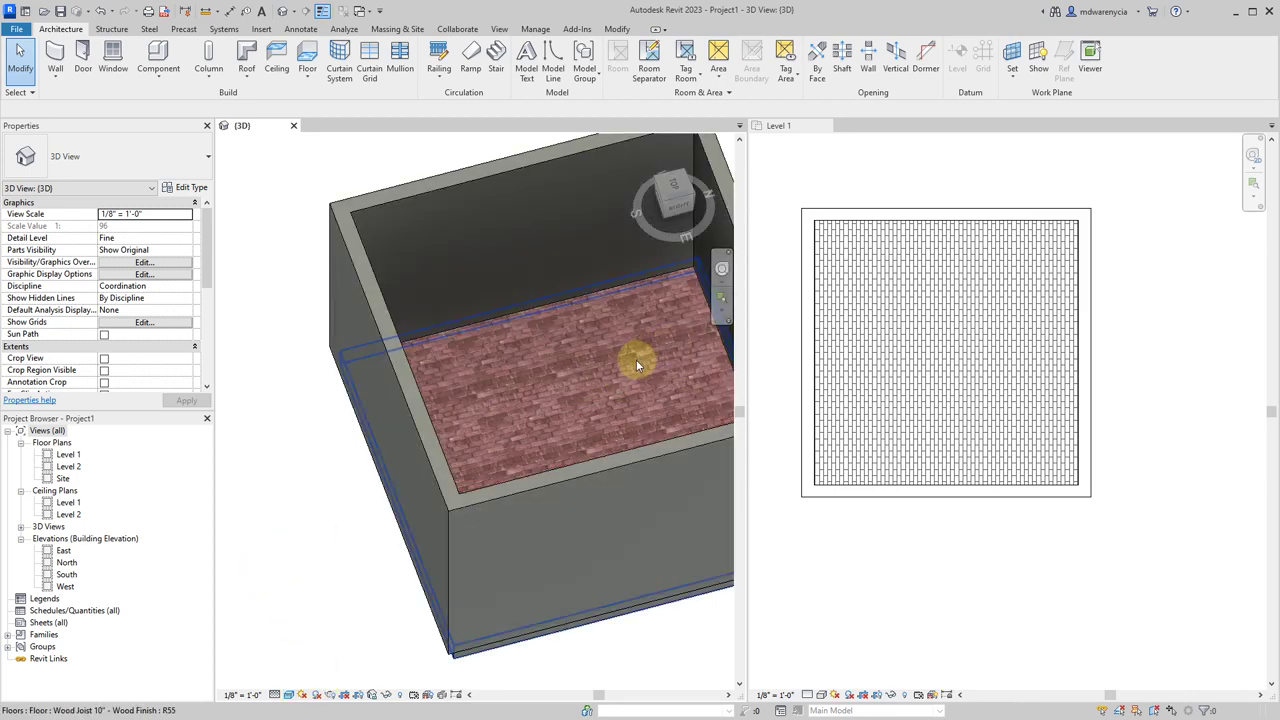
scroll(636, 359, up, 5)
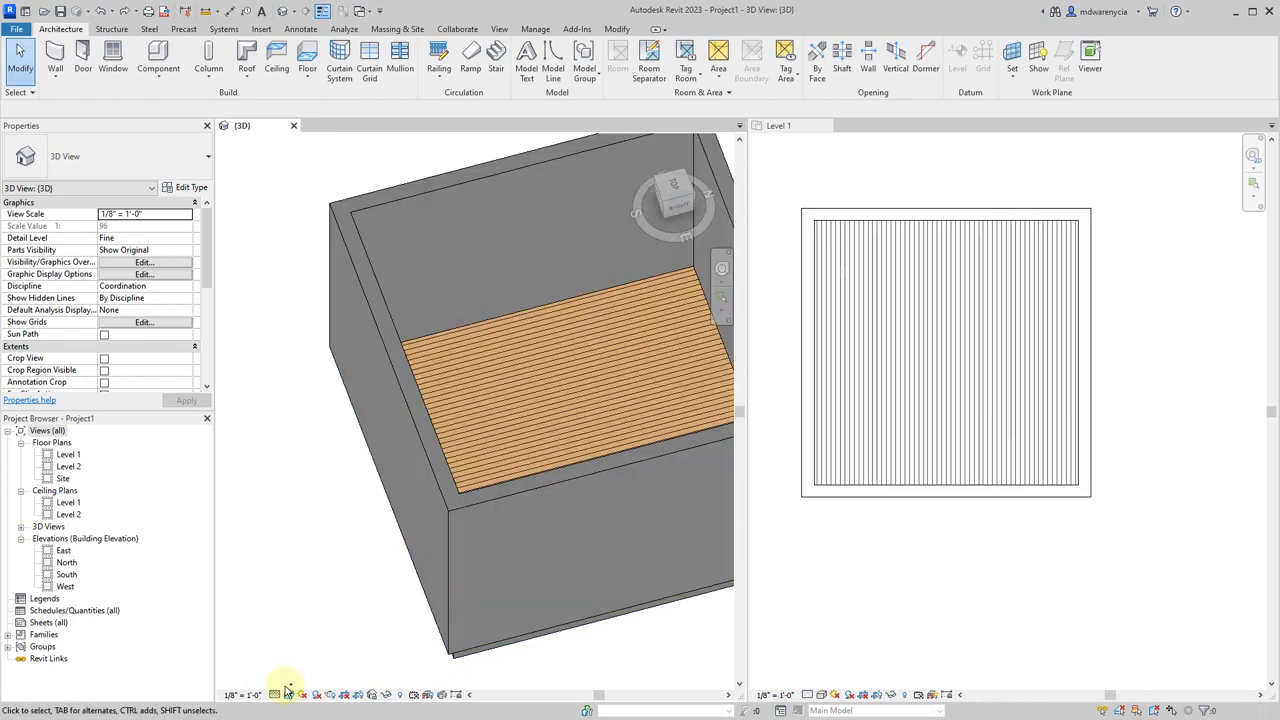
click(288, 694)
click(340, 664)
Open the Level 2 floor plan and place it in the same view group as the Level 1 plan, beside the 3D view
click(1003, 592)
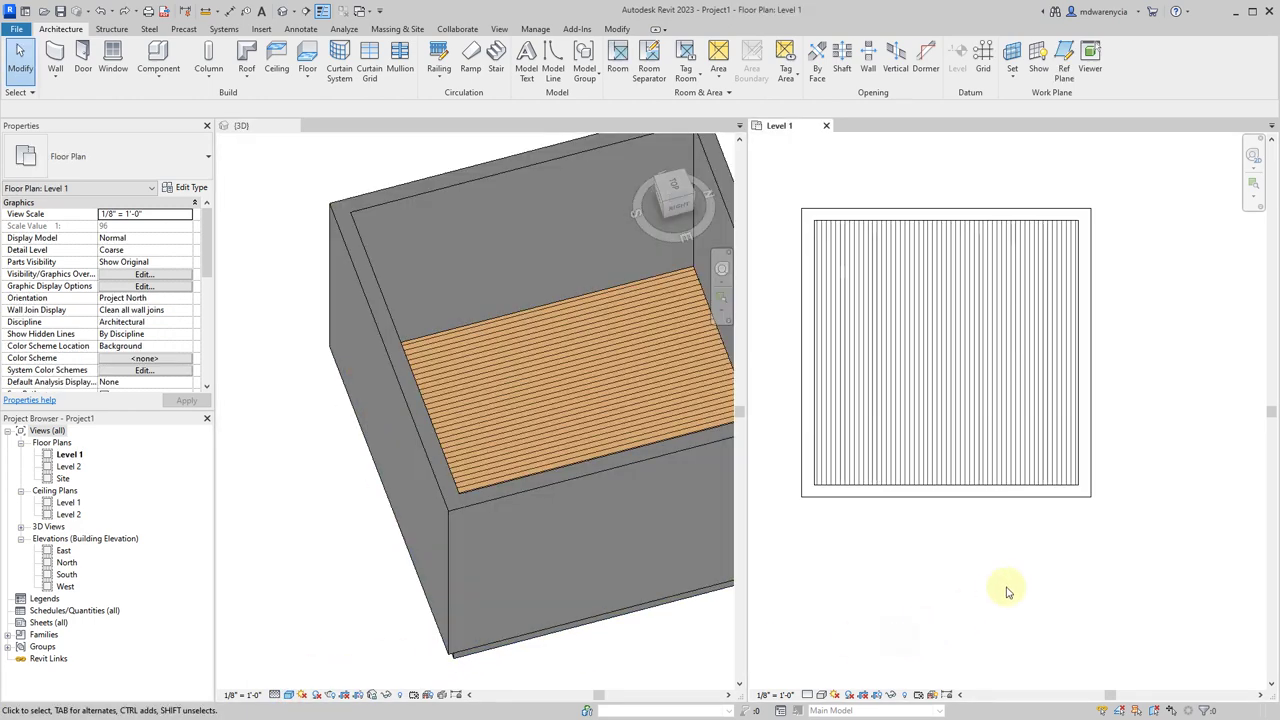
click(514, 600)
shift+middle_drag(529, 500, 451, 459)
scroll(451, 459, down, 3)
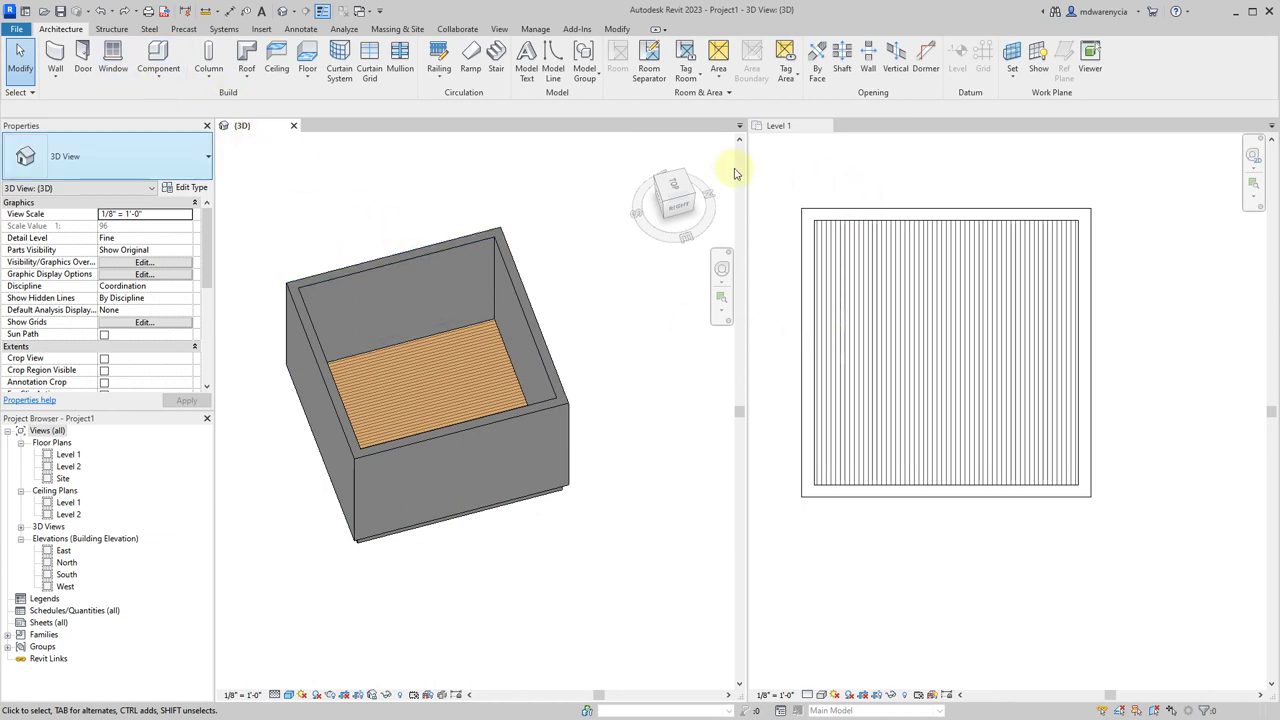
double_click(66, 467)
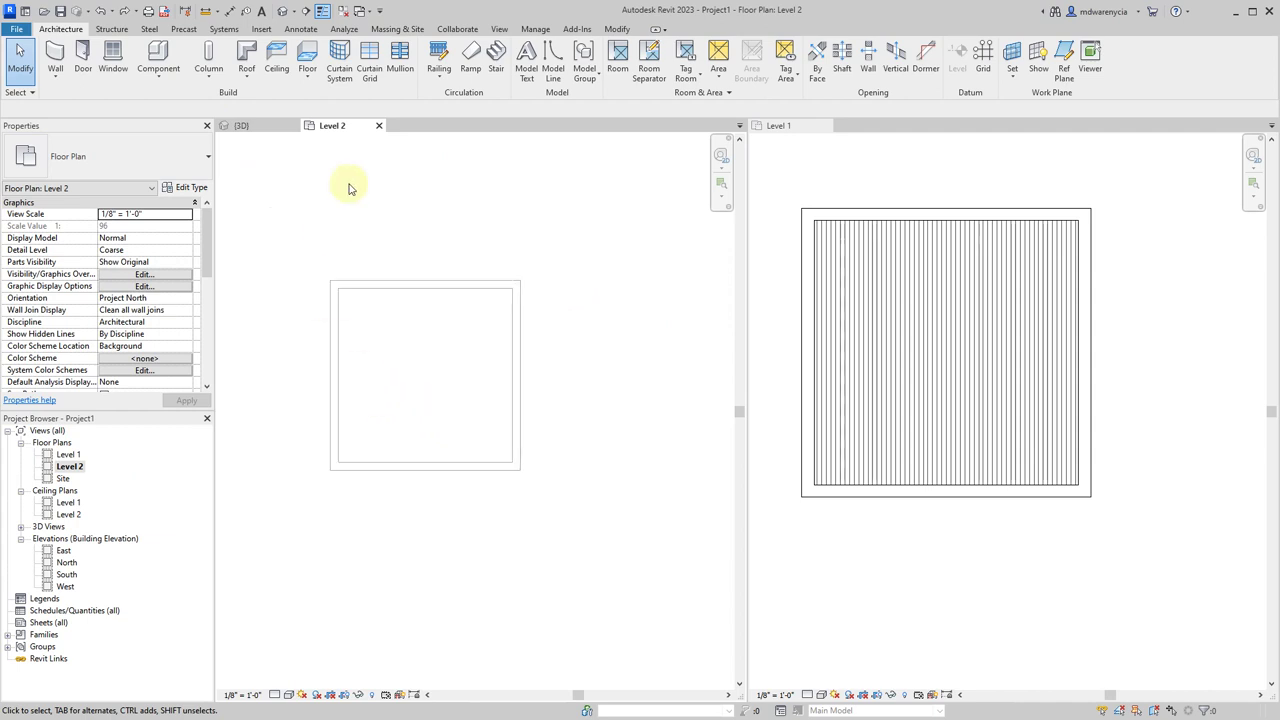
drag(331, 132, 785, 128)
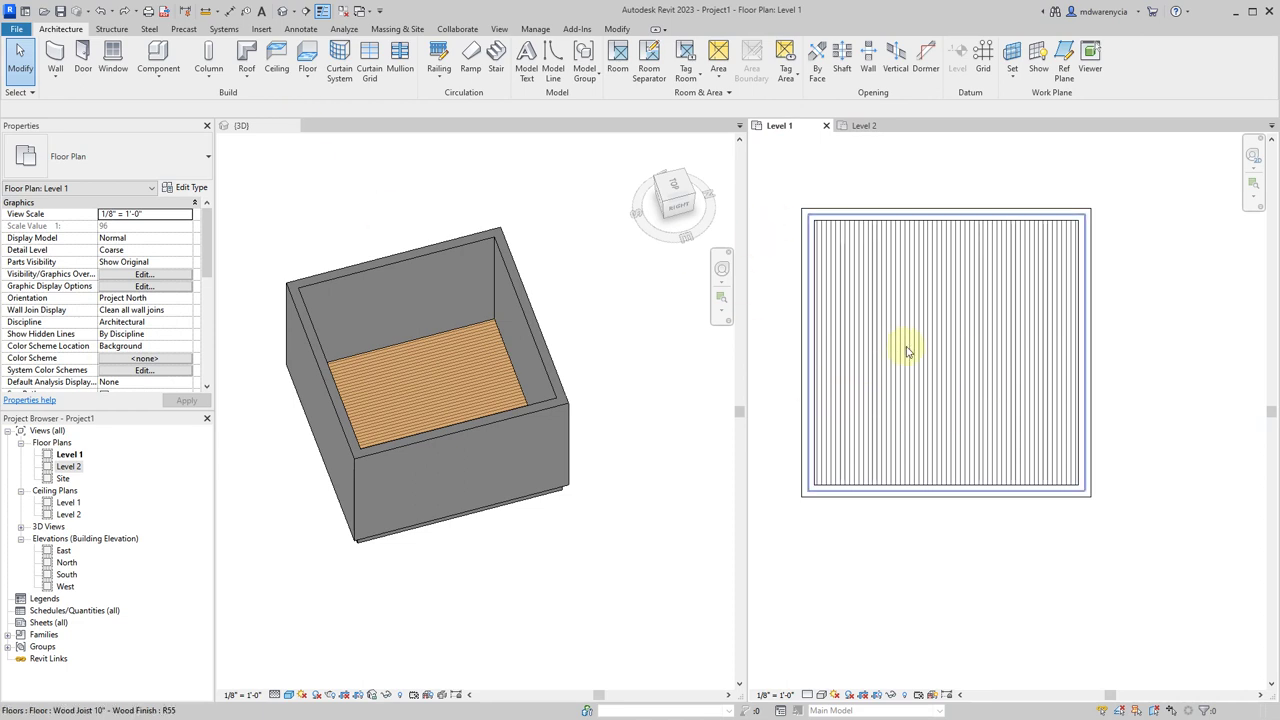
click(881, 126)
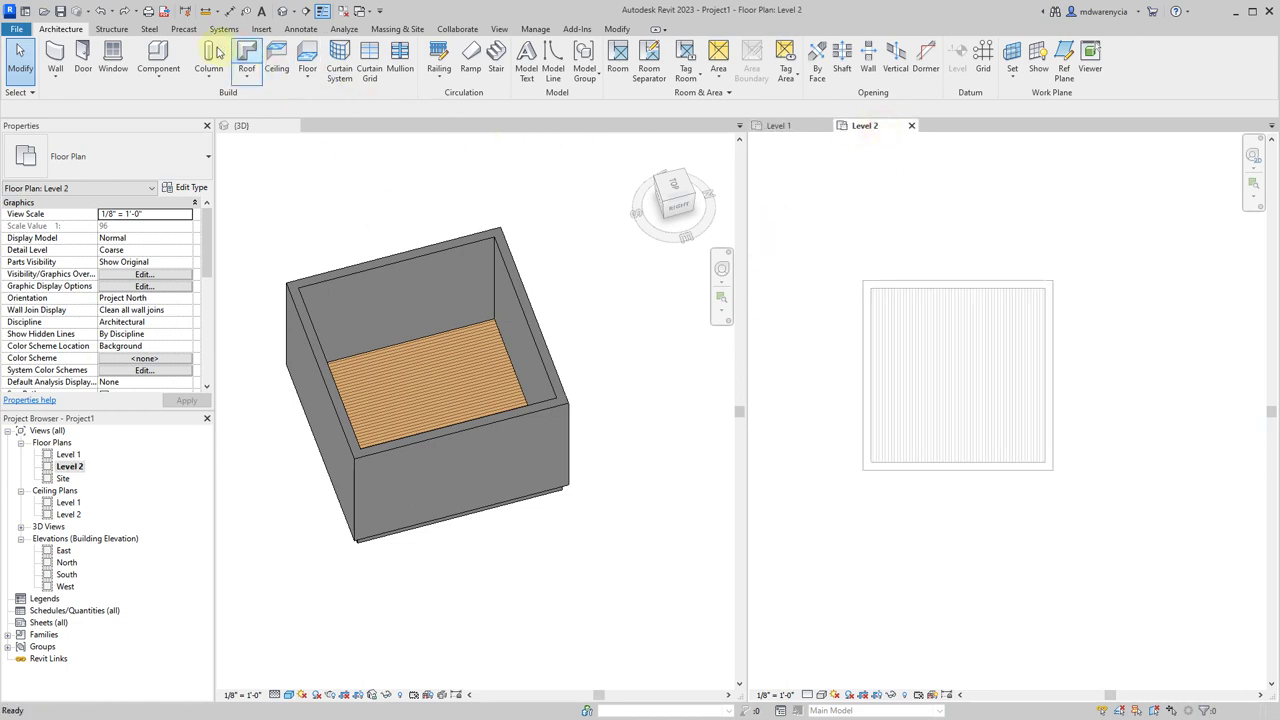
Start a Generic - 12" floor on Level 2 and pick the centerlines of the left and upper walls as boundary lines
click(277, 60)
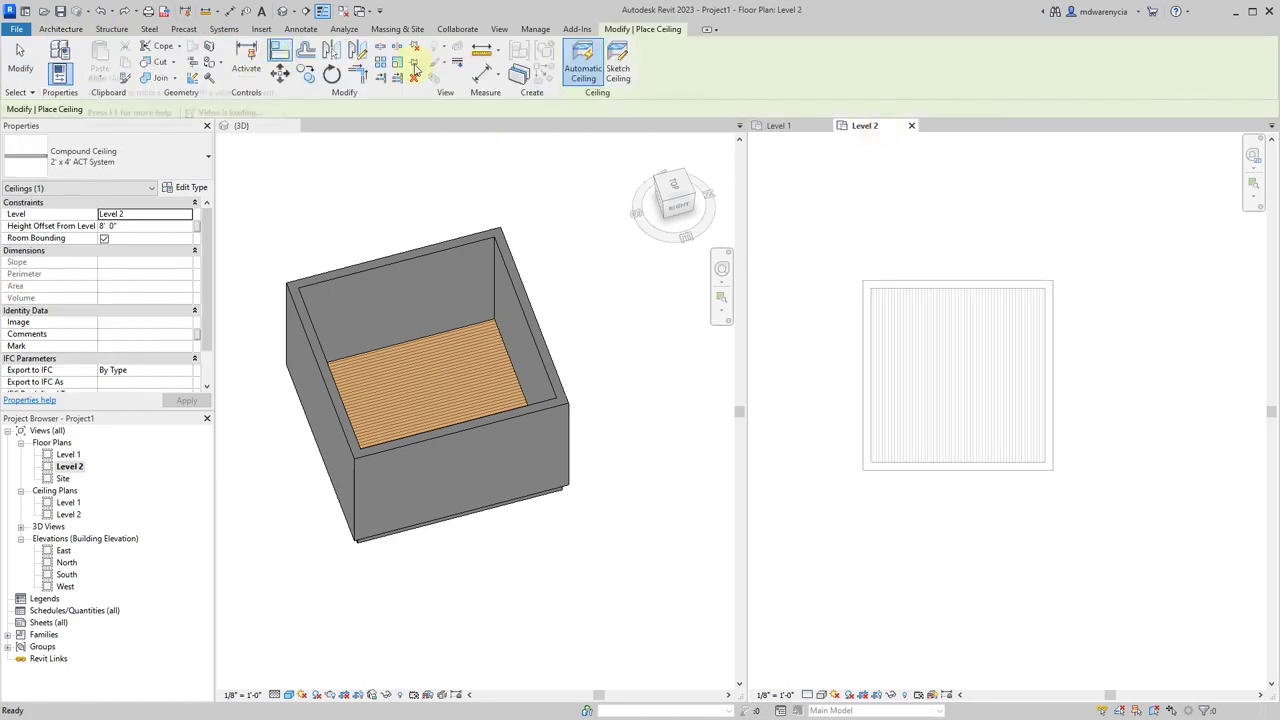
key(Escape)
click(309, 51)
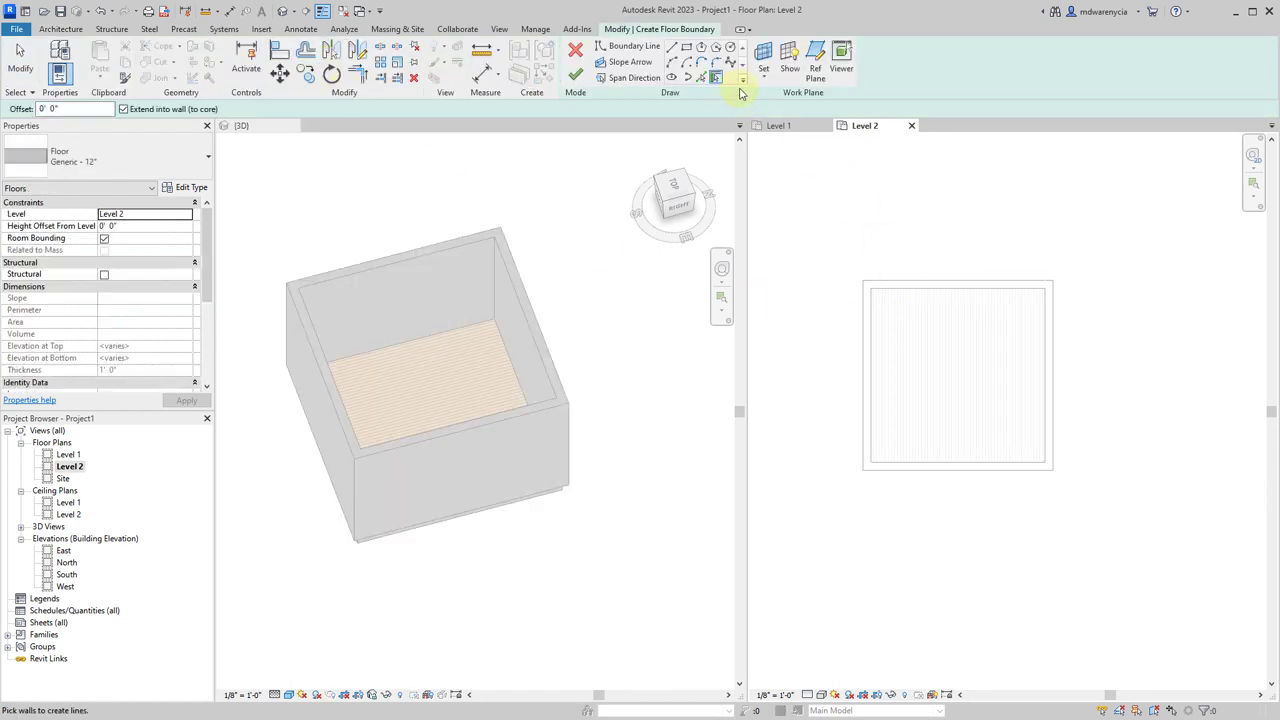
click(686, 48)
scroll(860, 285, up, 1)
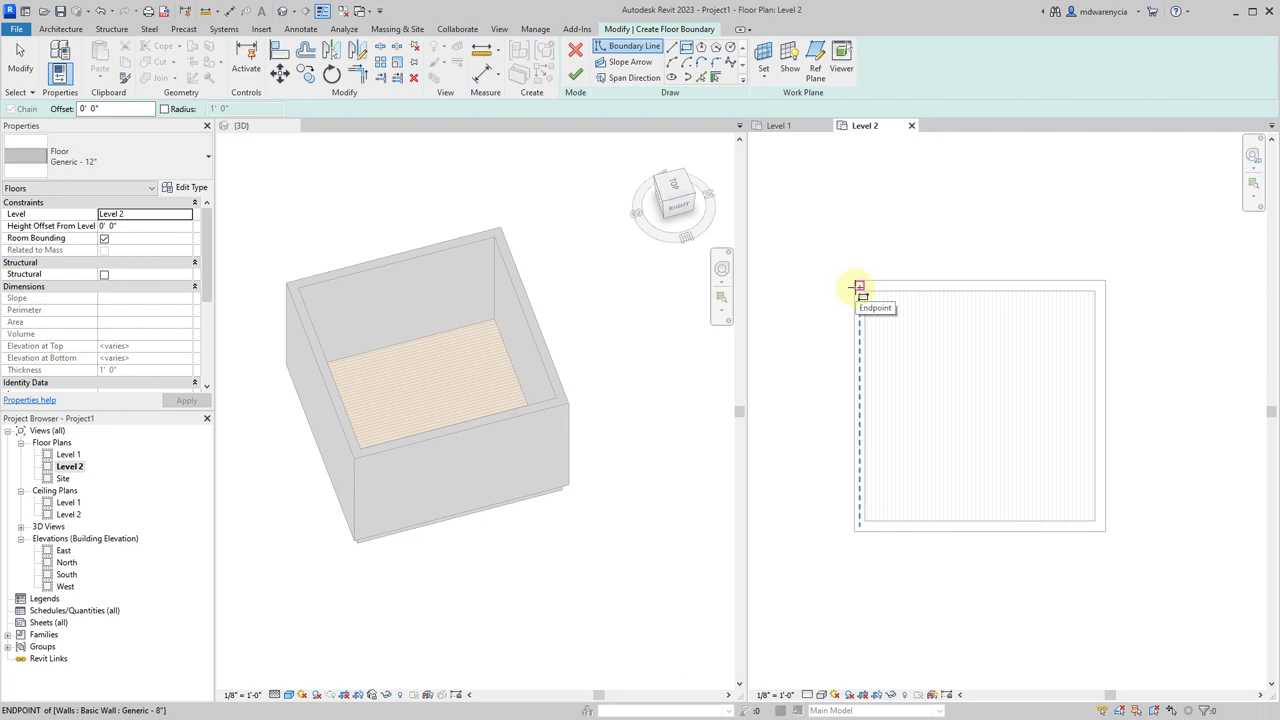
click(715, 78)
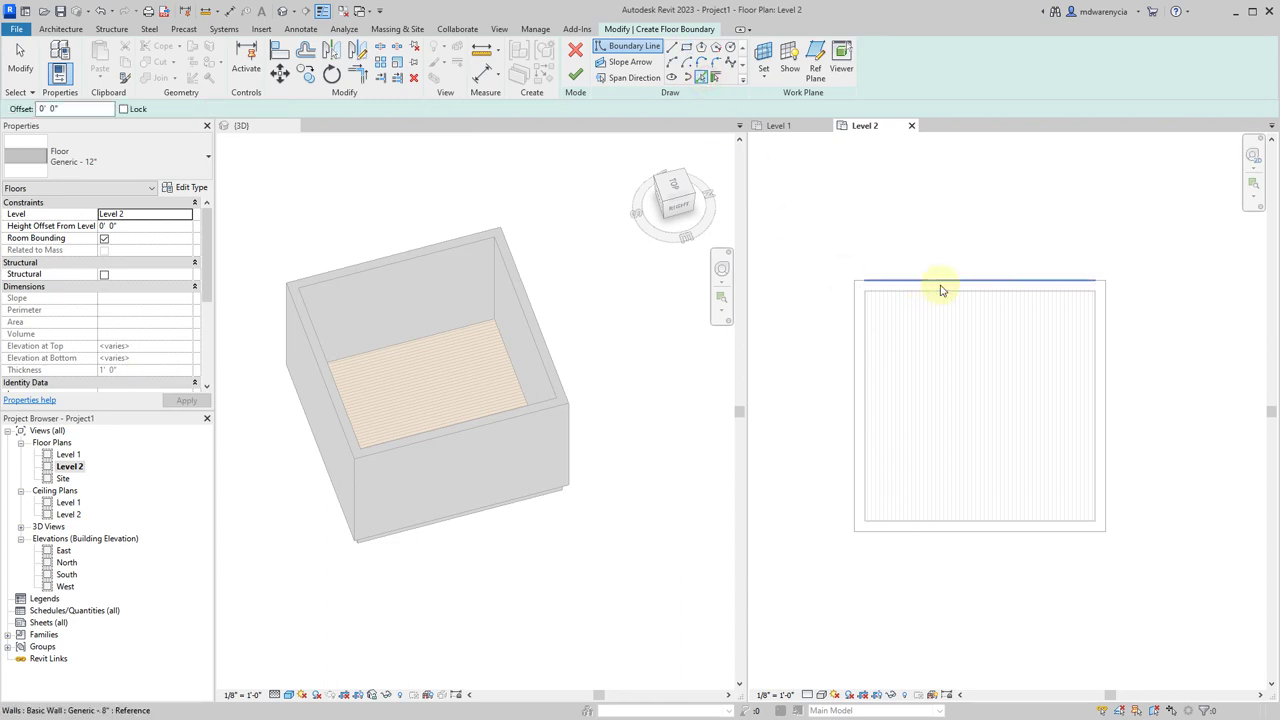
scroll(862, 302, up, 3)
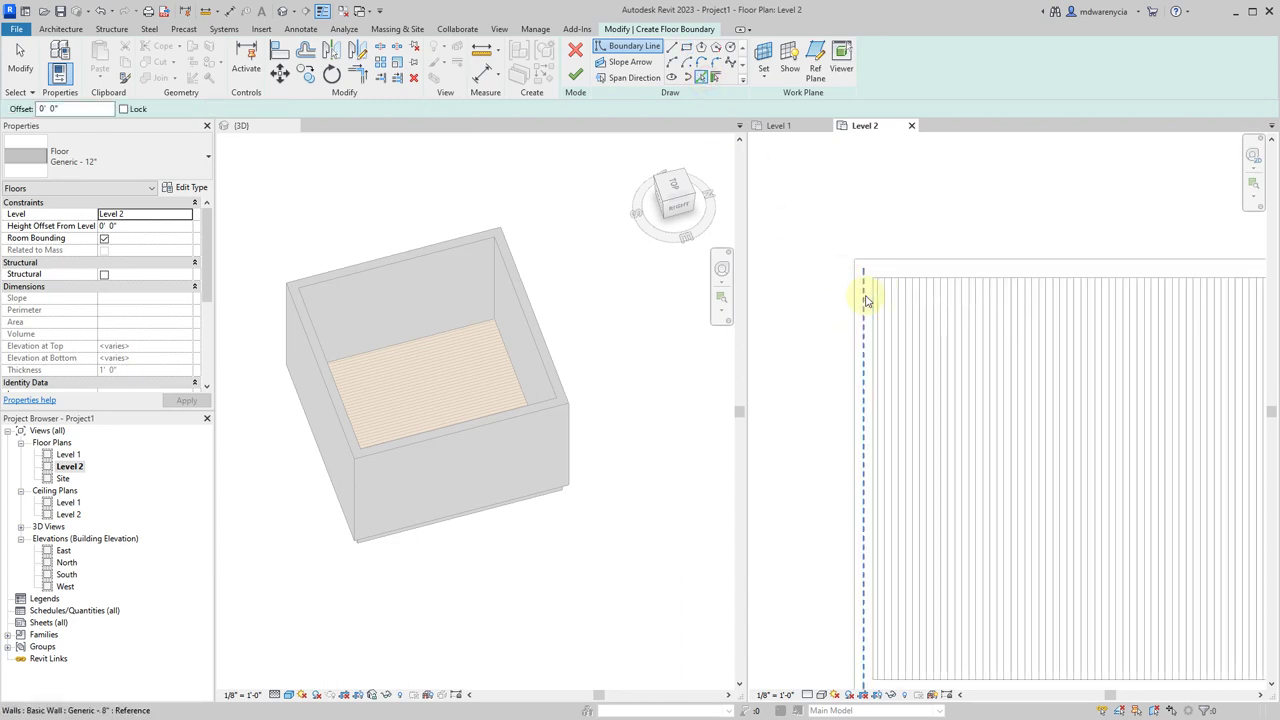
click(865, 294)
click(897, 271)
scroll(897, 271, down, 3)
middle_drag(751, 207, 669, 44)
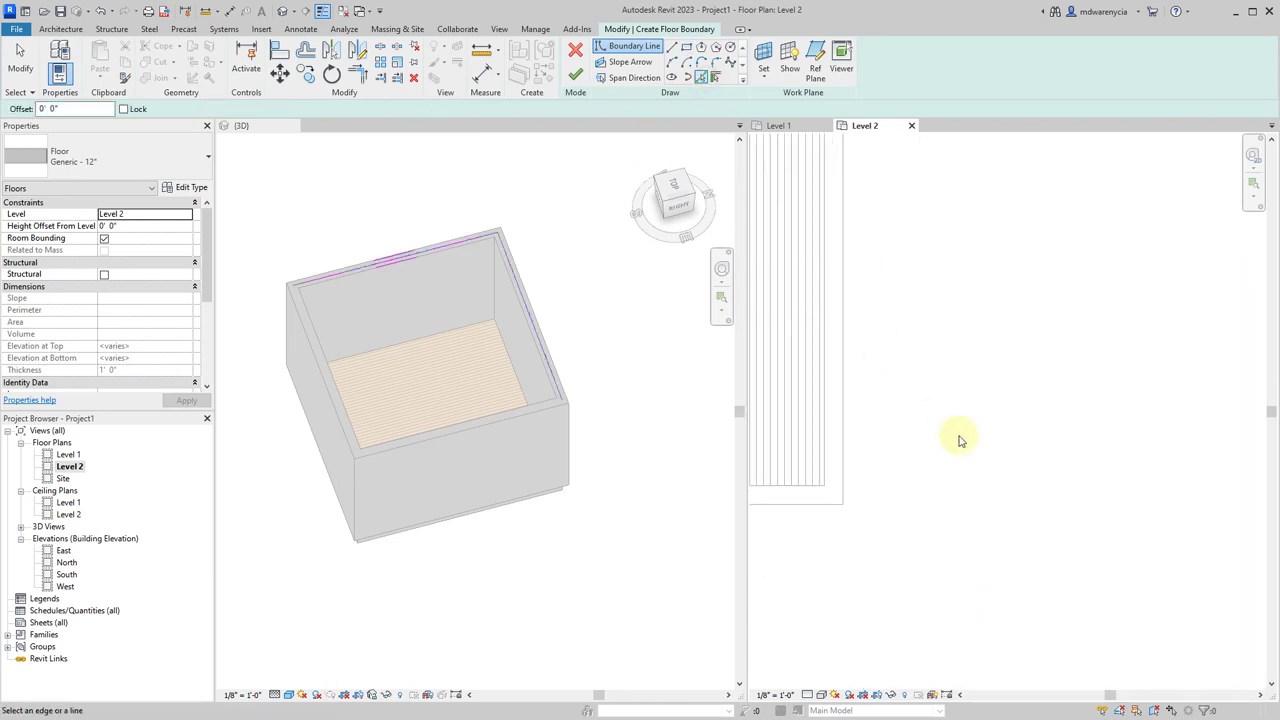
Pick the centerlines of the right and lower walls to close the boundary, and finish the floor without attaching the walls
click(1094, 480)
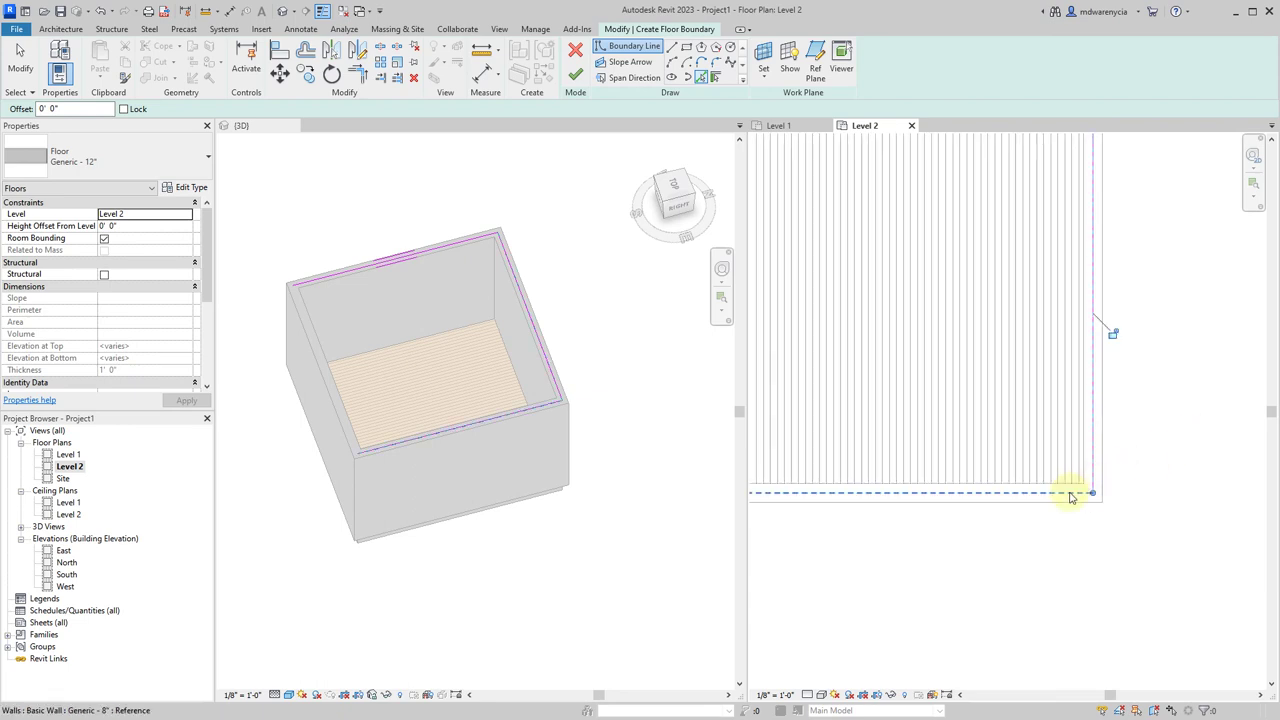
click(1068, 490)
scroll(1074, 543, down, 4)
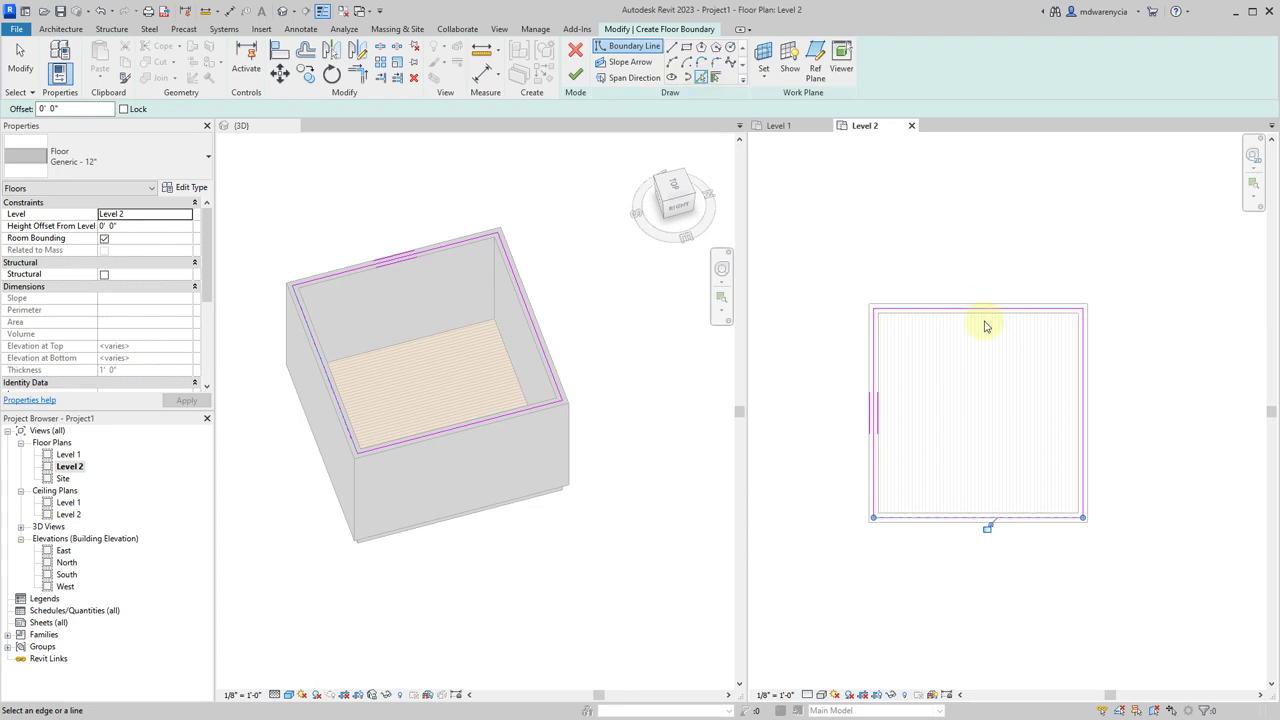
scroll(985, 326, up, 2)
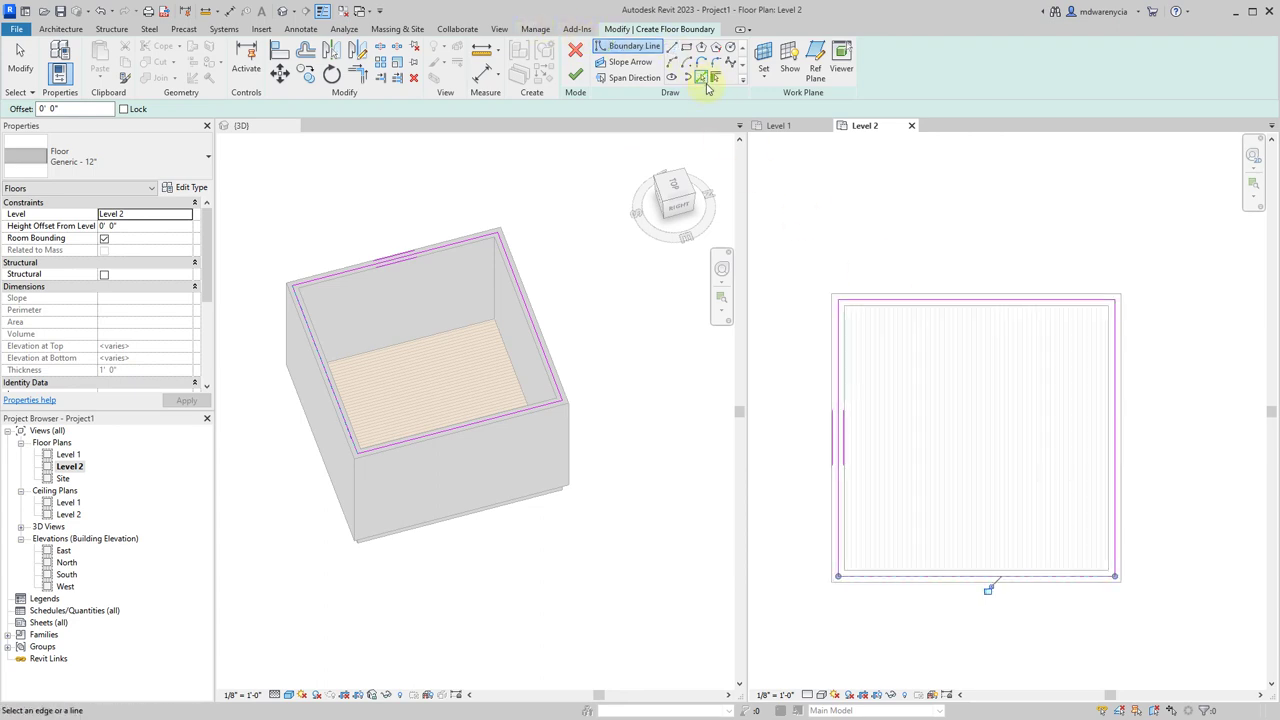
click(575, 73)
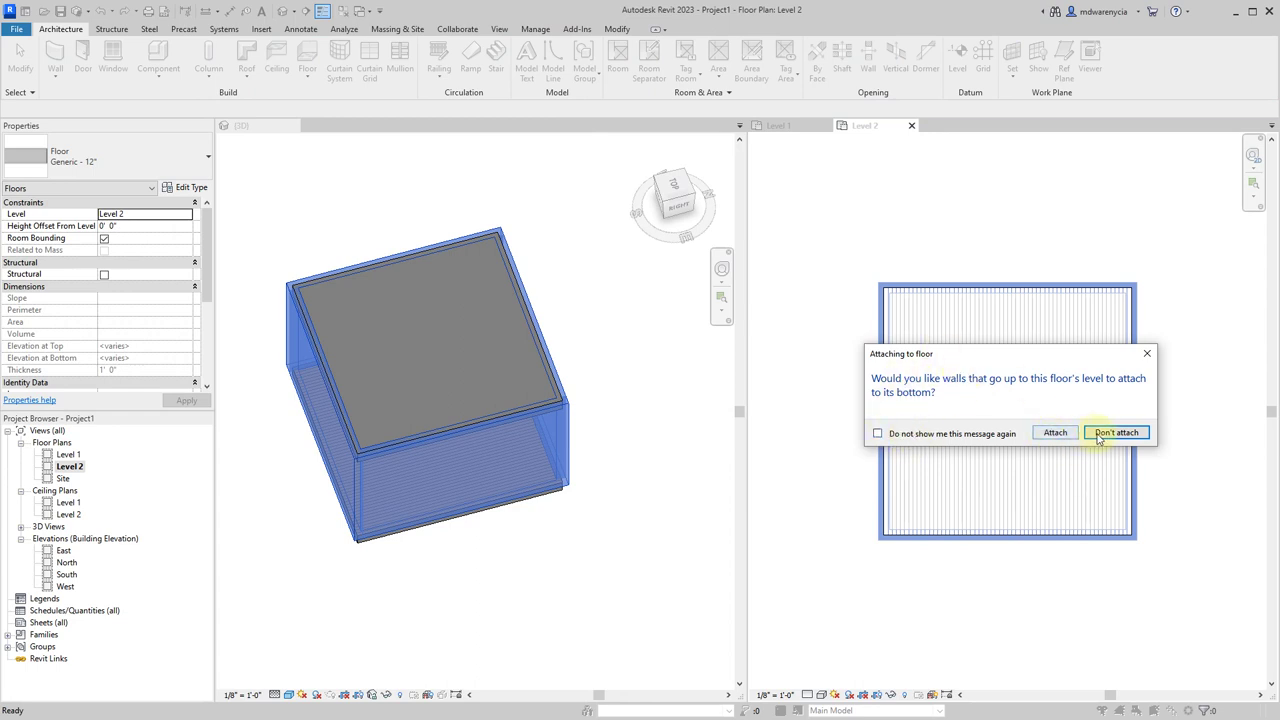
click(1116, 433)
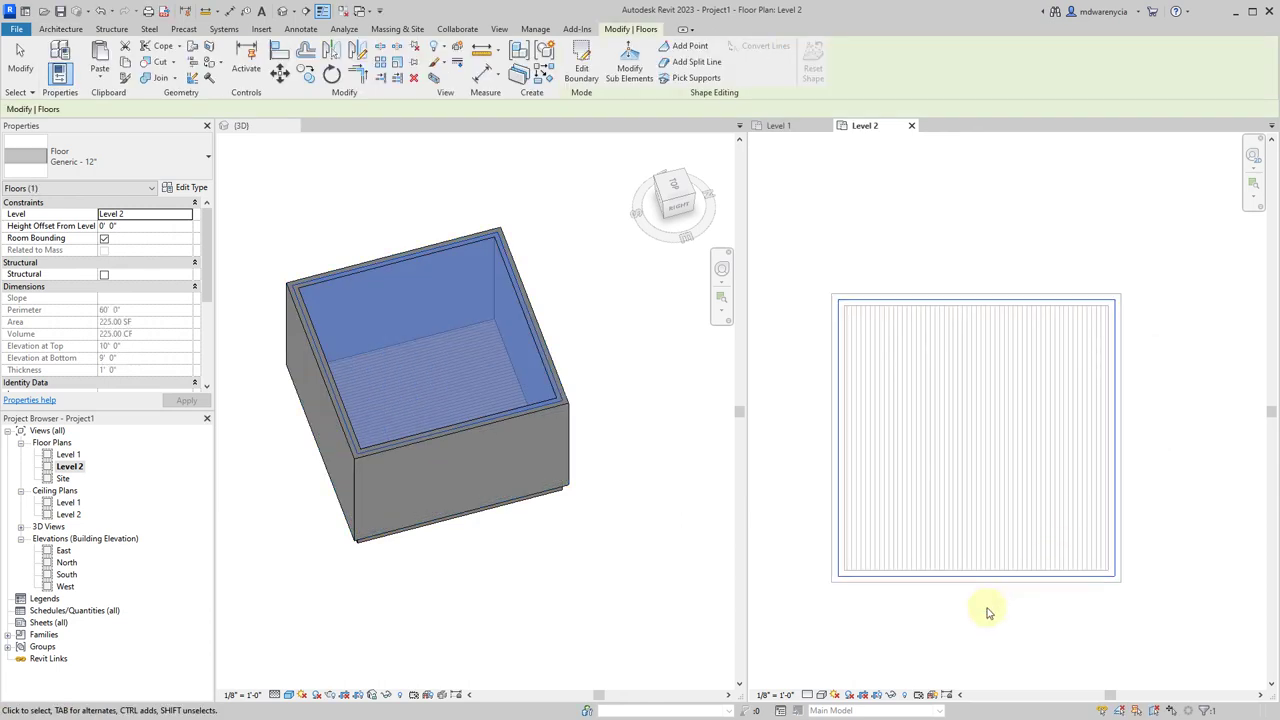
click(892, 640)
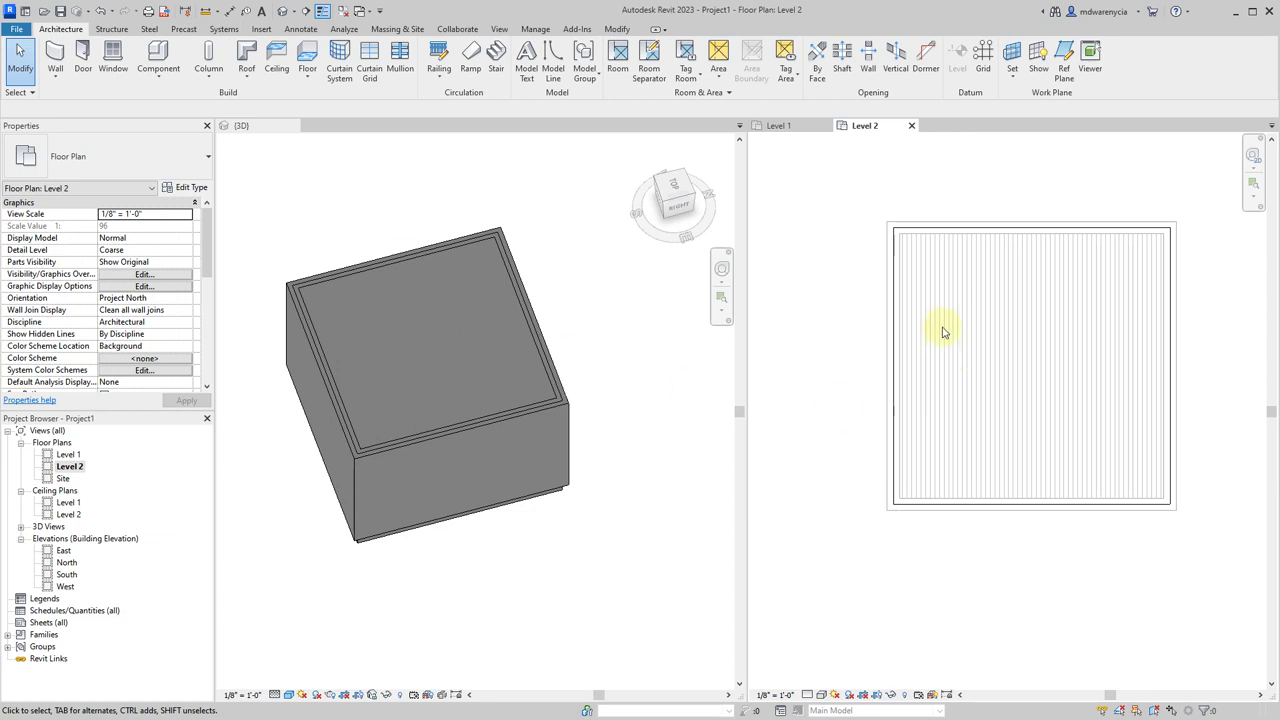
Change the Level 2 floor's type to Wood Joist 10" - Wood Finish
click(924, 234)
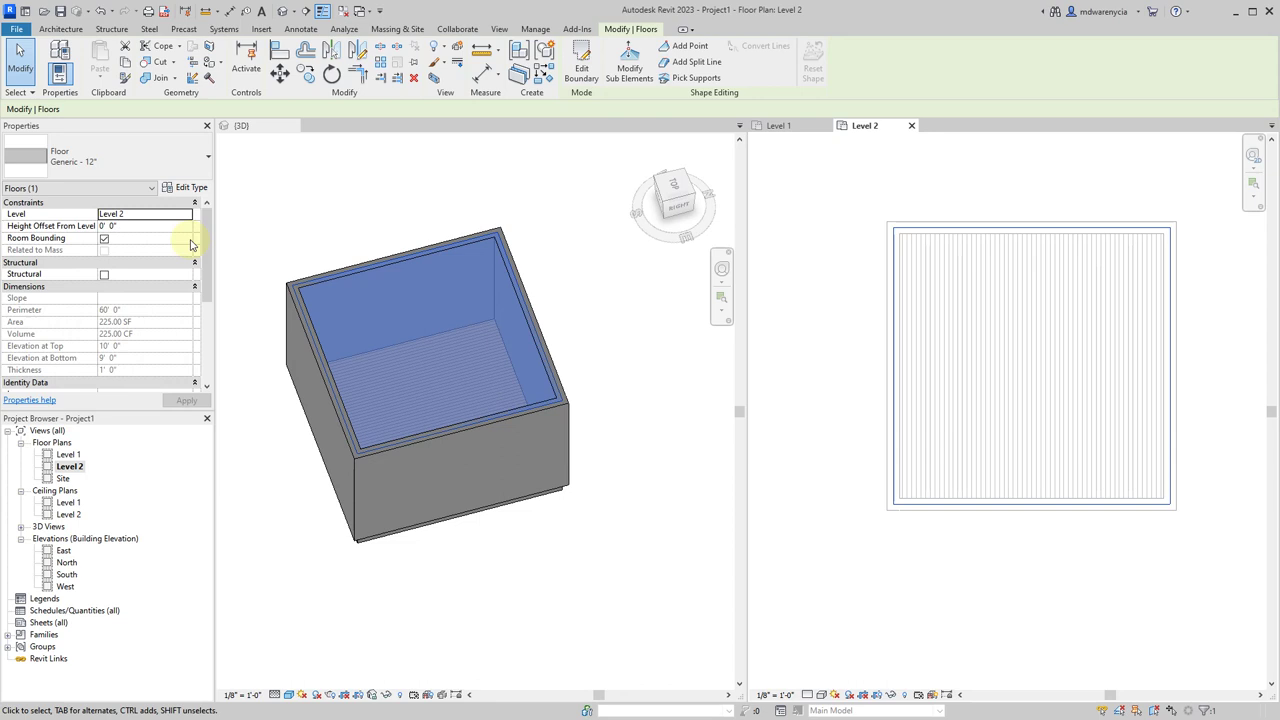
click(82, 160)
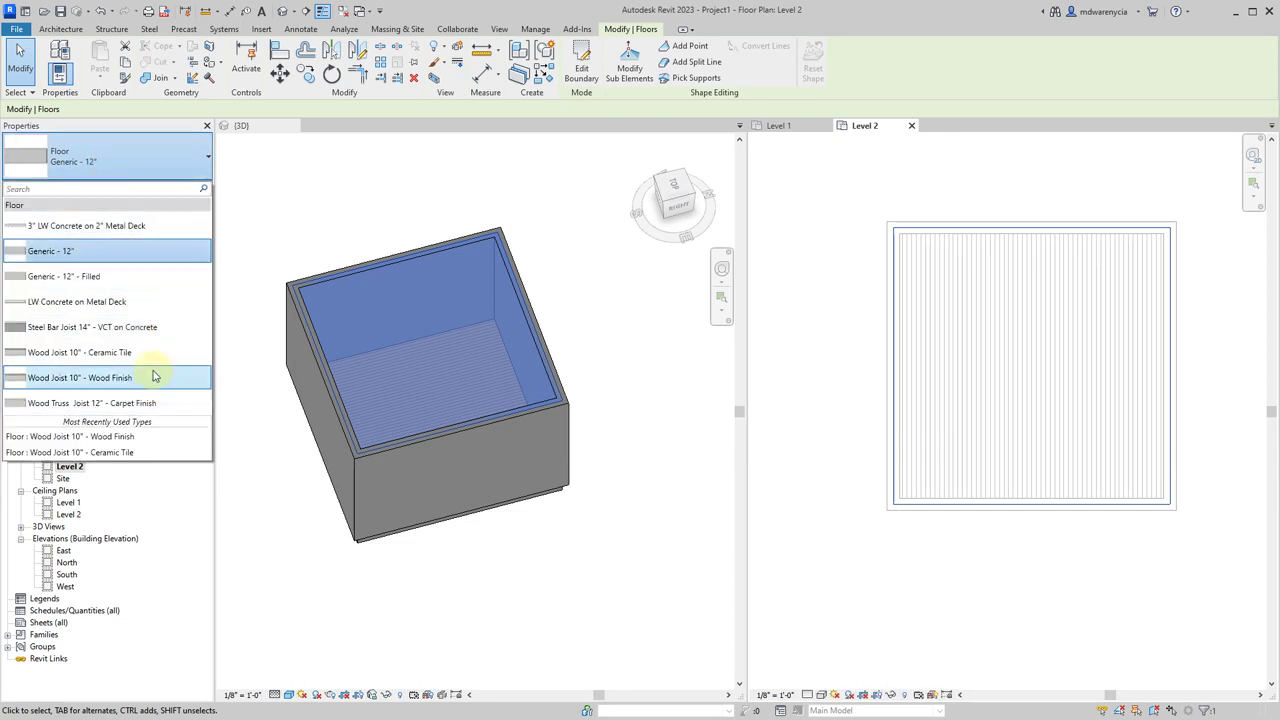
click(150, 377)
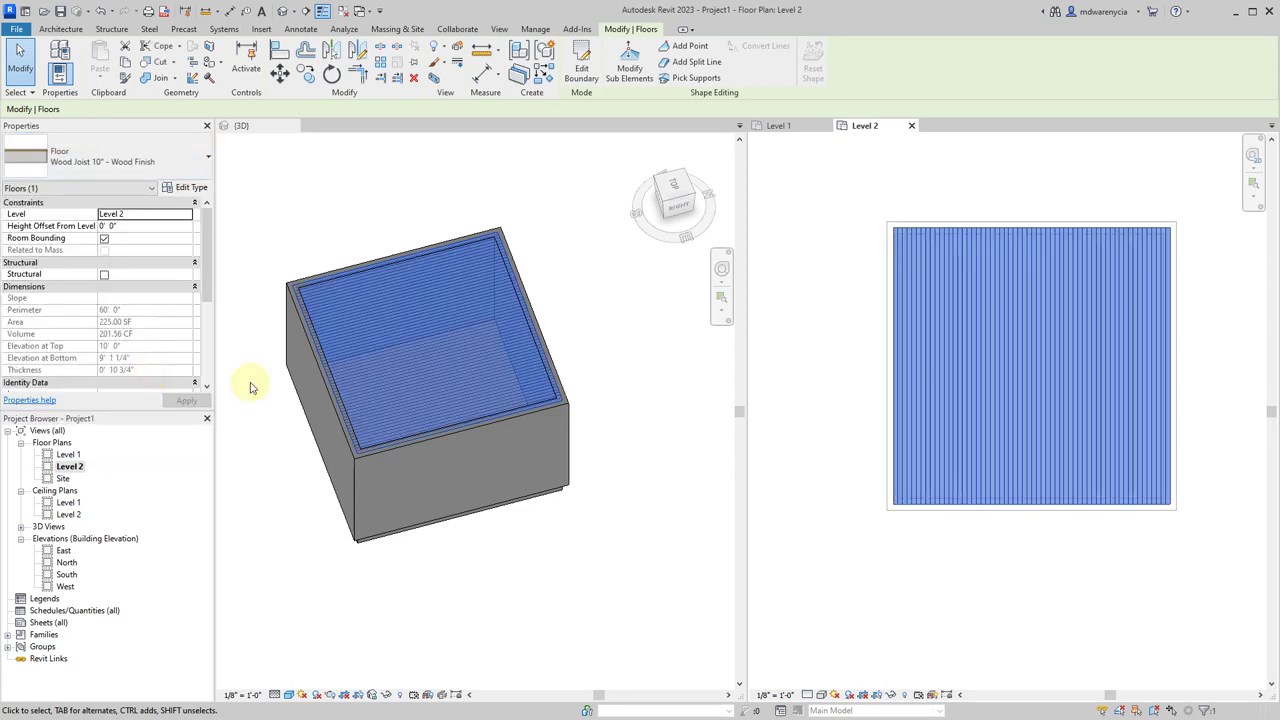
click(645, 450)
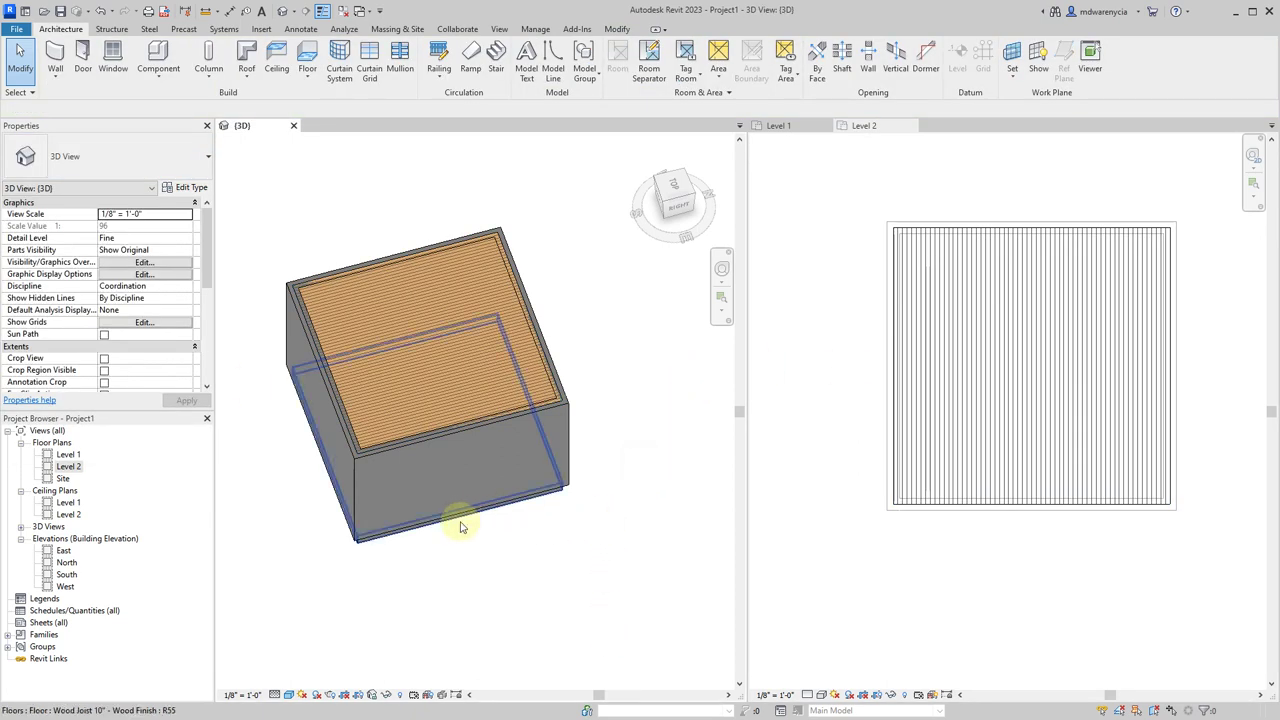
Examine in the 3D view how the edges of the Level 2 floor overlap the tops of the walls
shift+middle_drag(346, 571, 477, 557)
scroll(373, 410, up, 3)
scroll(370, 410, up, 2)
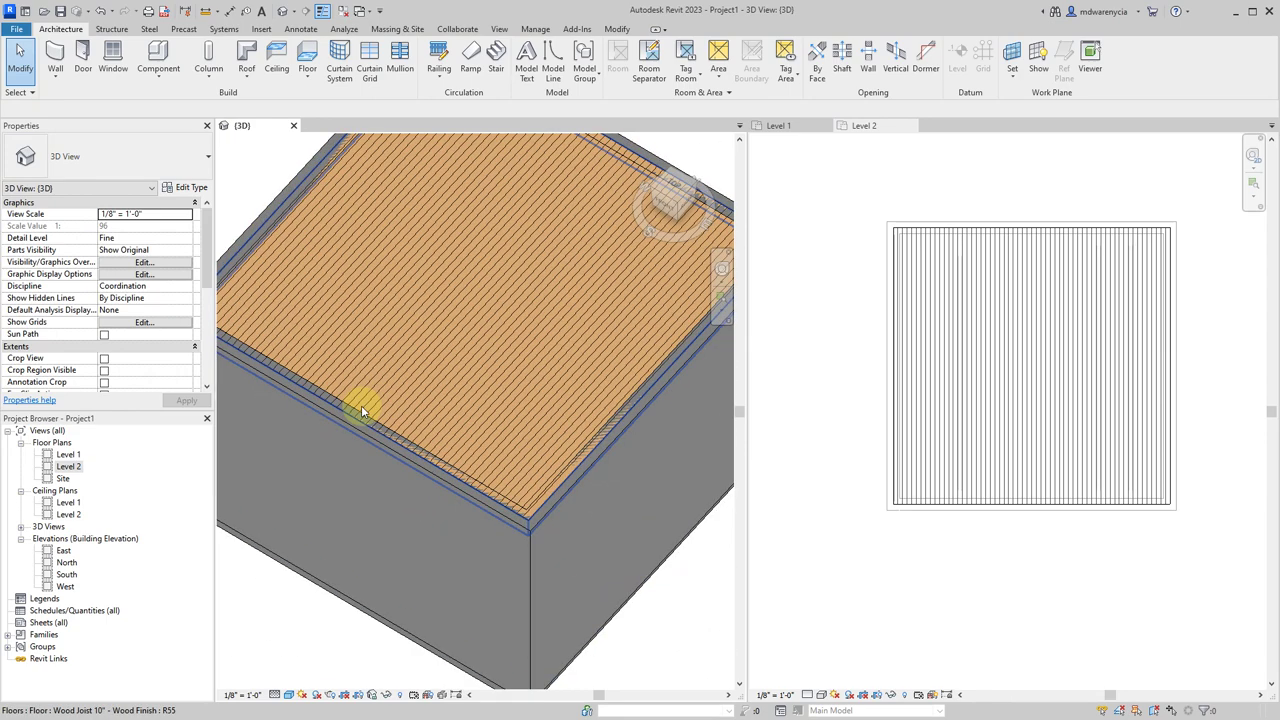
shift+middle_drag(451, 537, 449, 509)
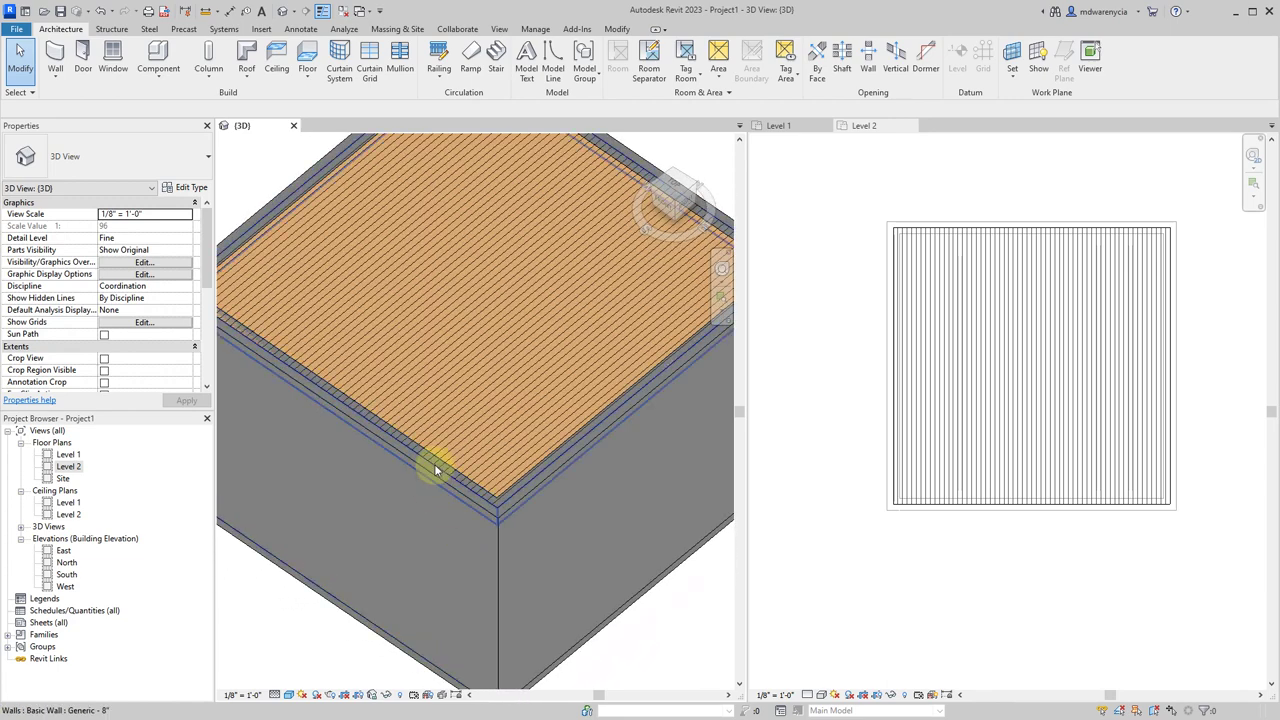
click(434, 463)
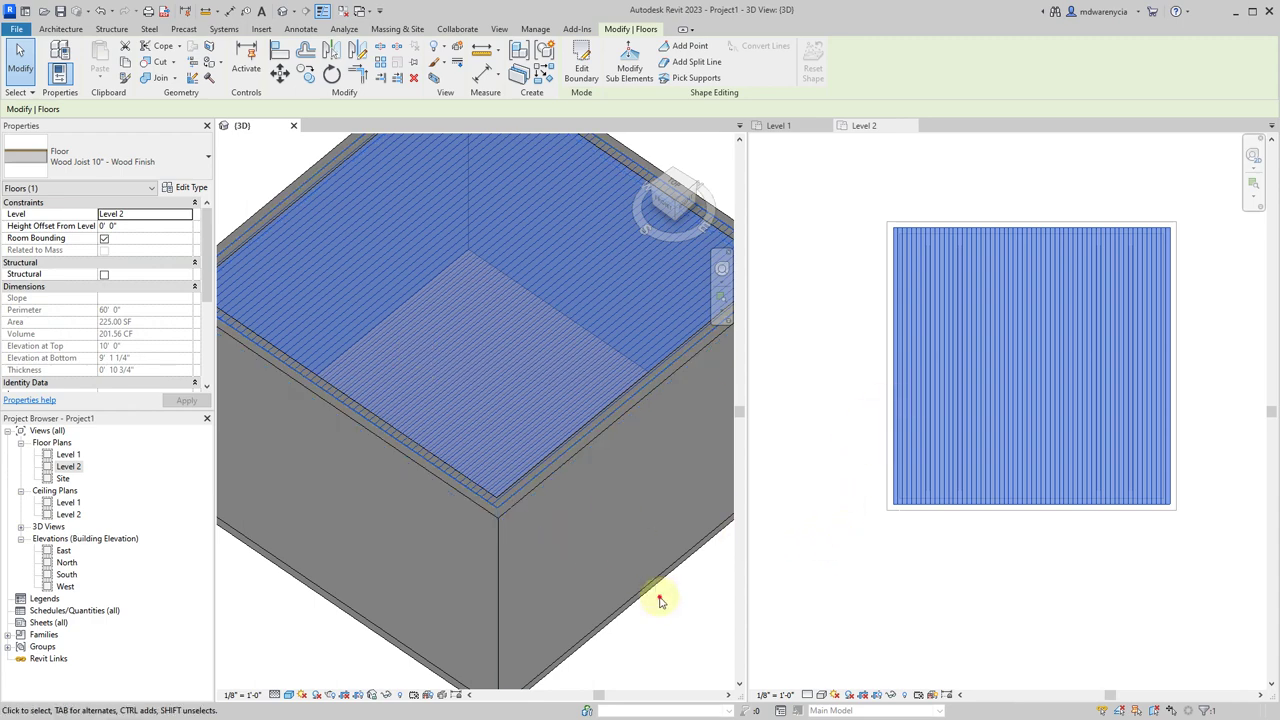
key(Escape)
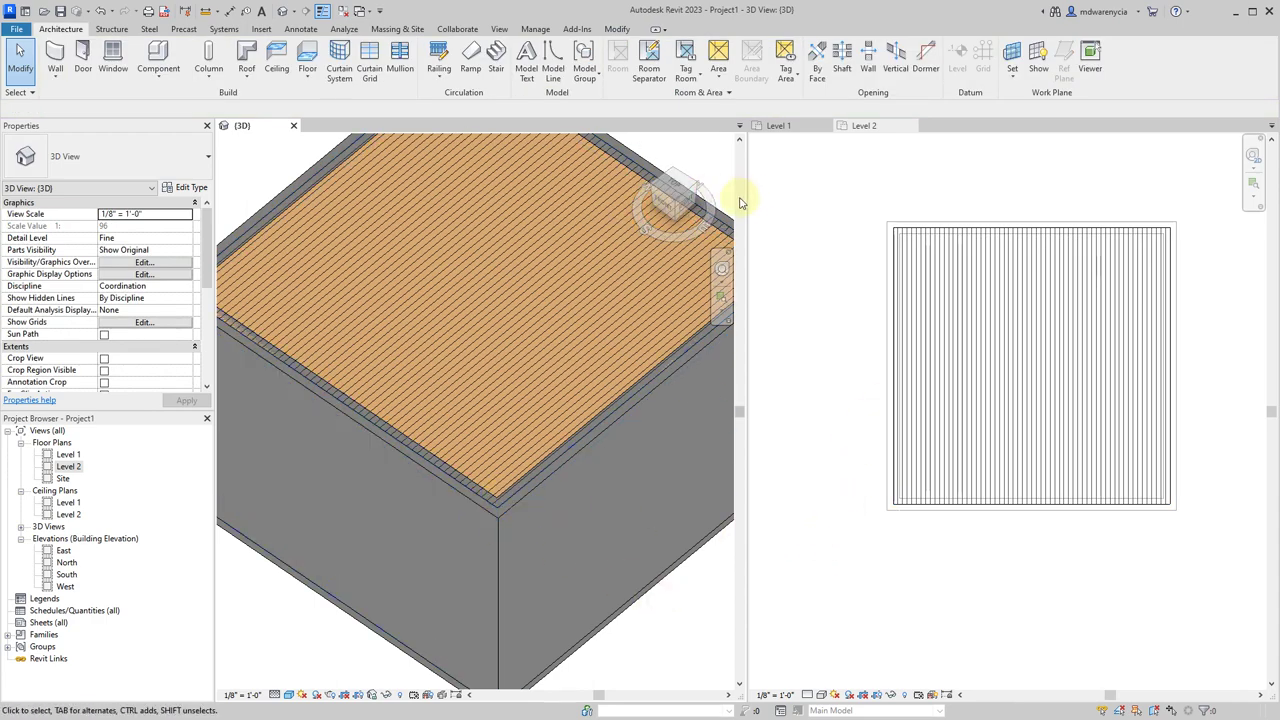
scroll(574, 363, down, 5)
middle_drag(551, 594, 650, 545)
shift+middle_drag(551, 569, 697, 368)
scroll(690, 365, up, 5)
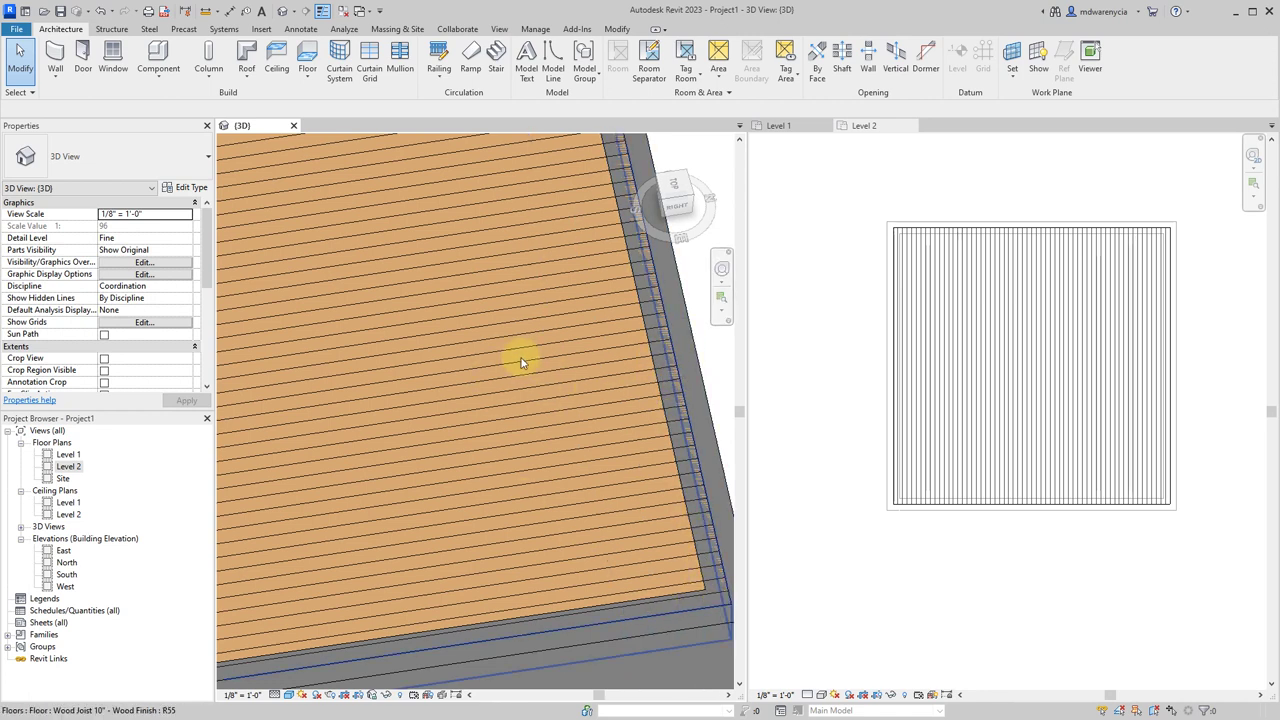
scroll(521, 362, down, 6)
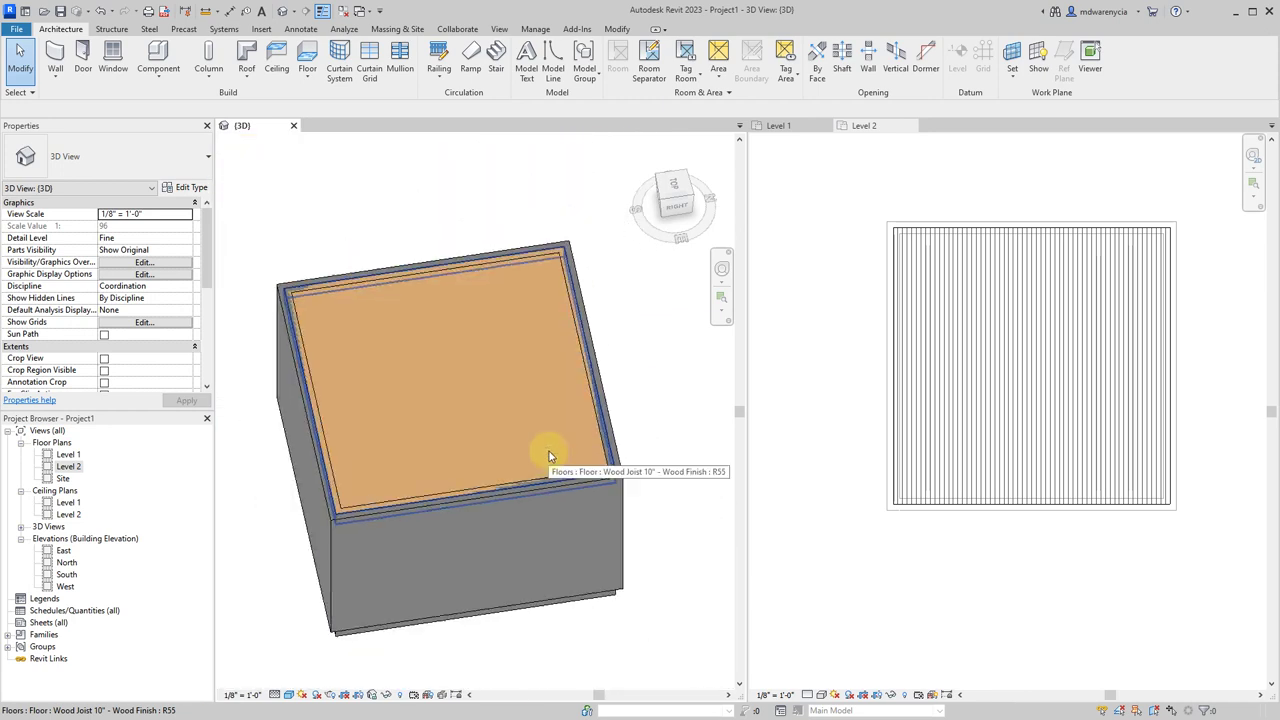
scroll(609, 323, up, 6)
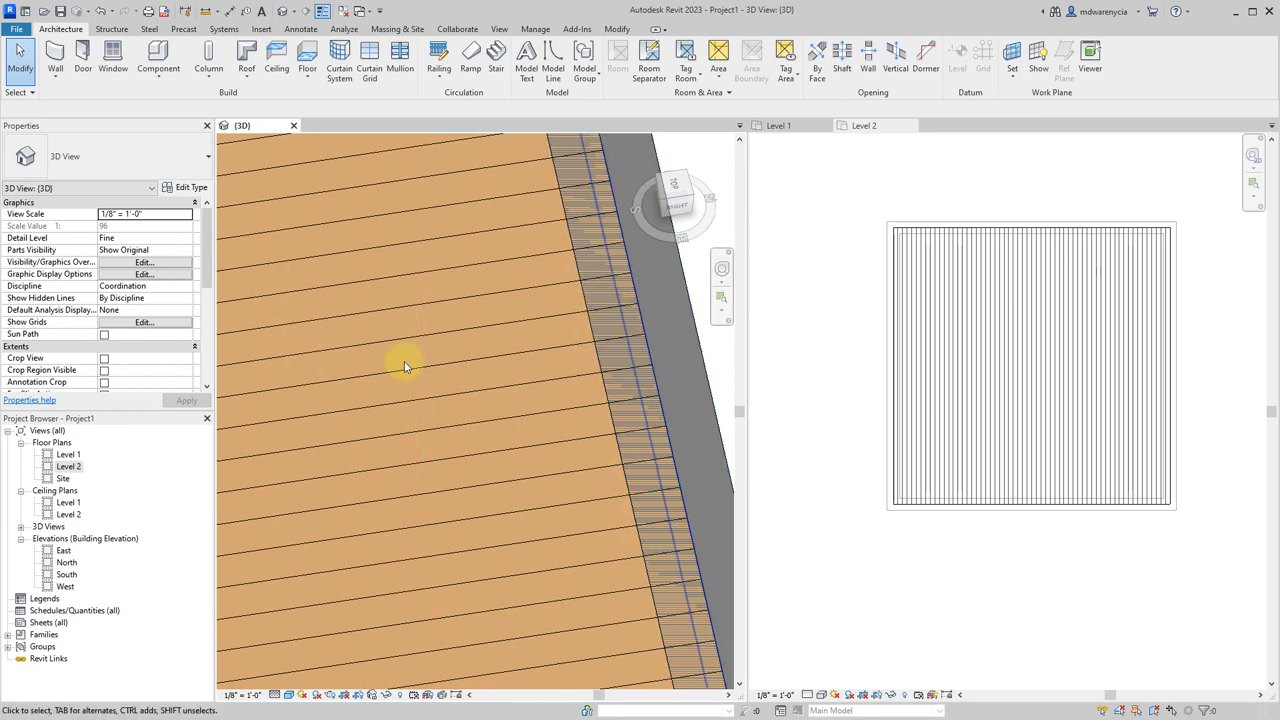
Select the building's back wall and set its top offset above Level 2 to 1' 0"
click(518, 288)
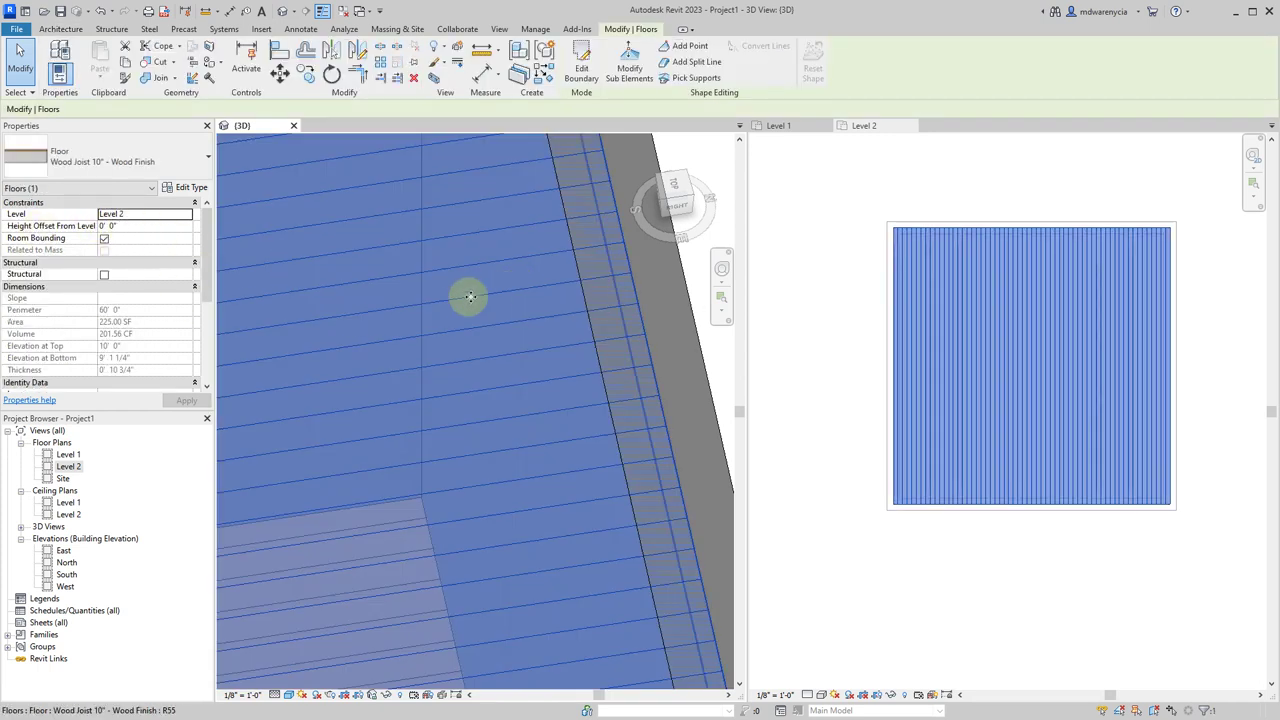
click(600, 300)
shift+middle_drag(610, 415, 500, 309)
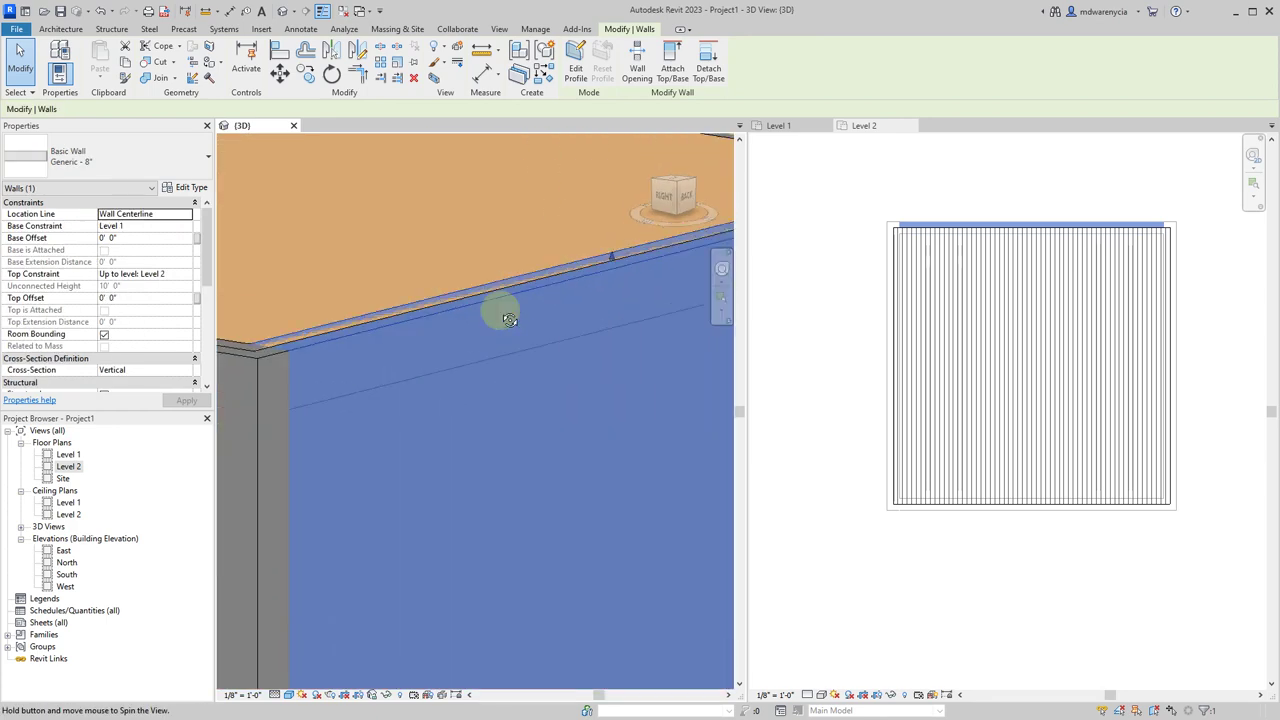
click(140, 238)
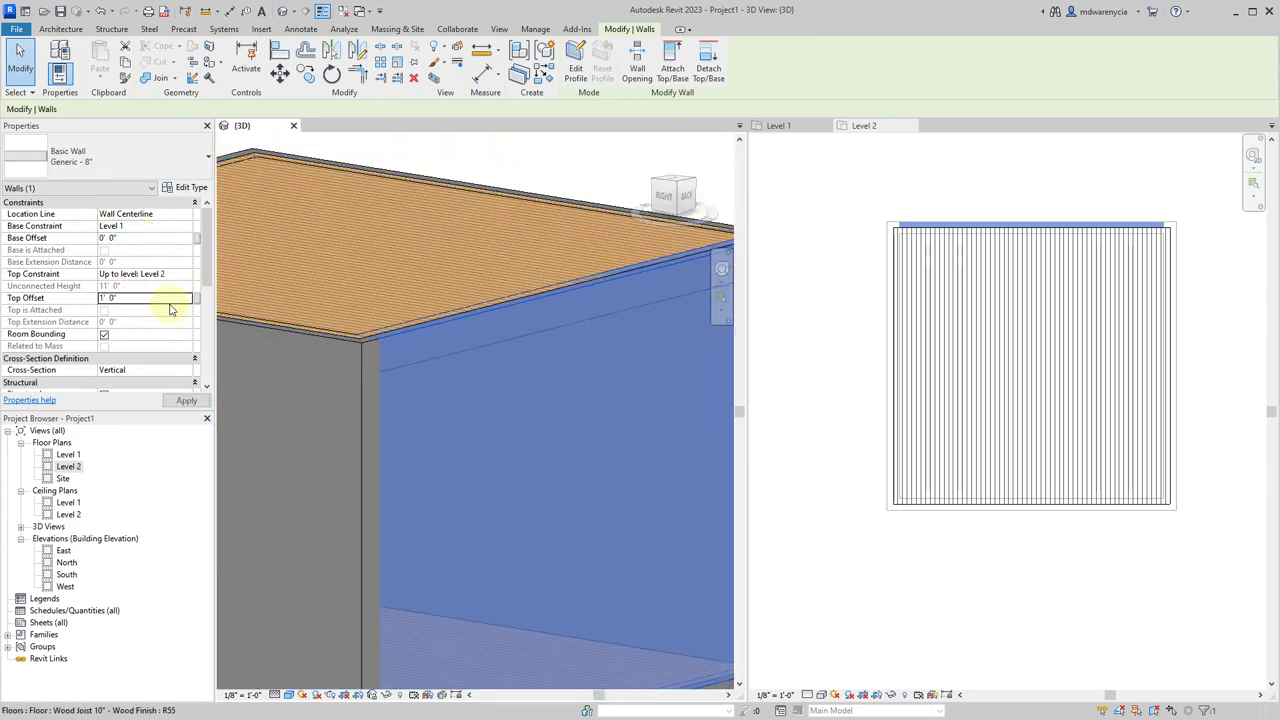
key(Return)
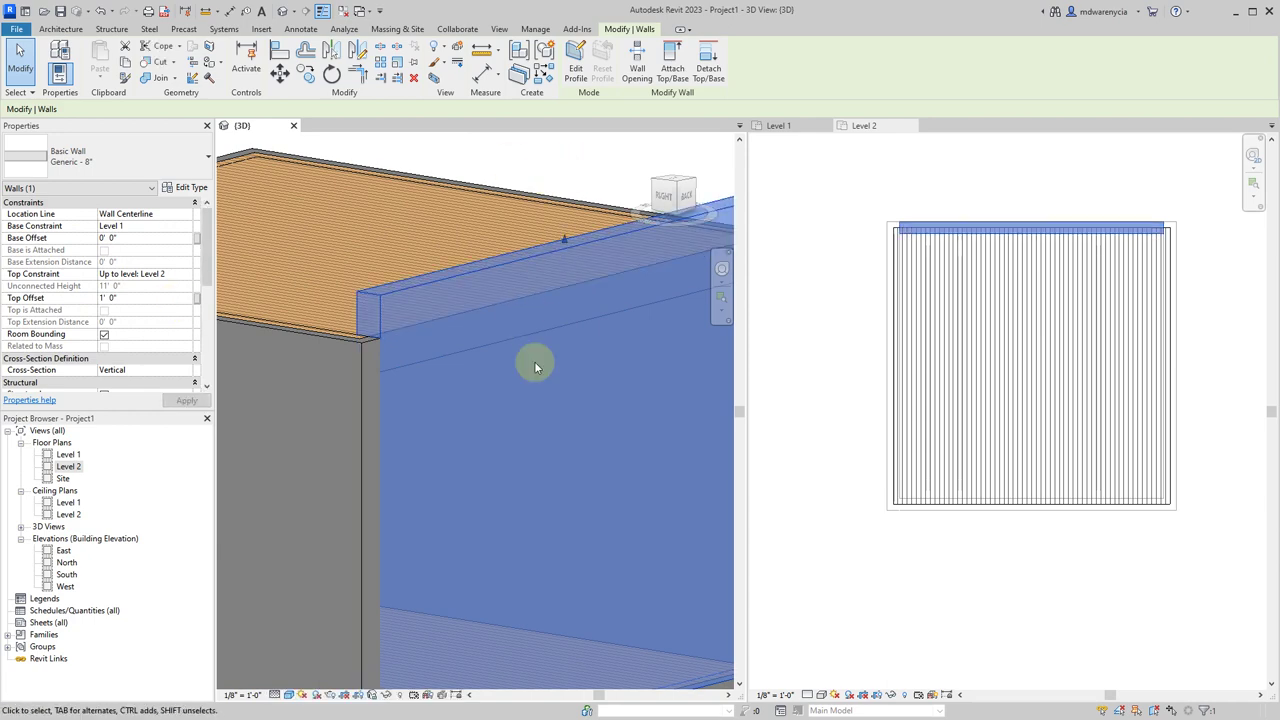
Set the Level 2 floor's height offset from level to 0' 0 1/2" and inspect its edge at the wall corner
click(359, 326)
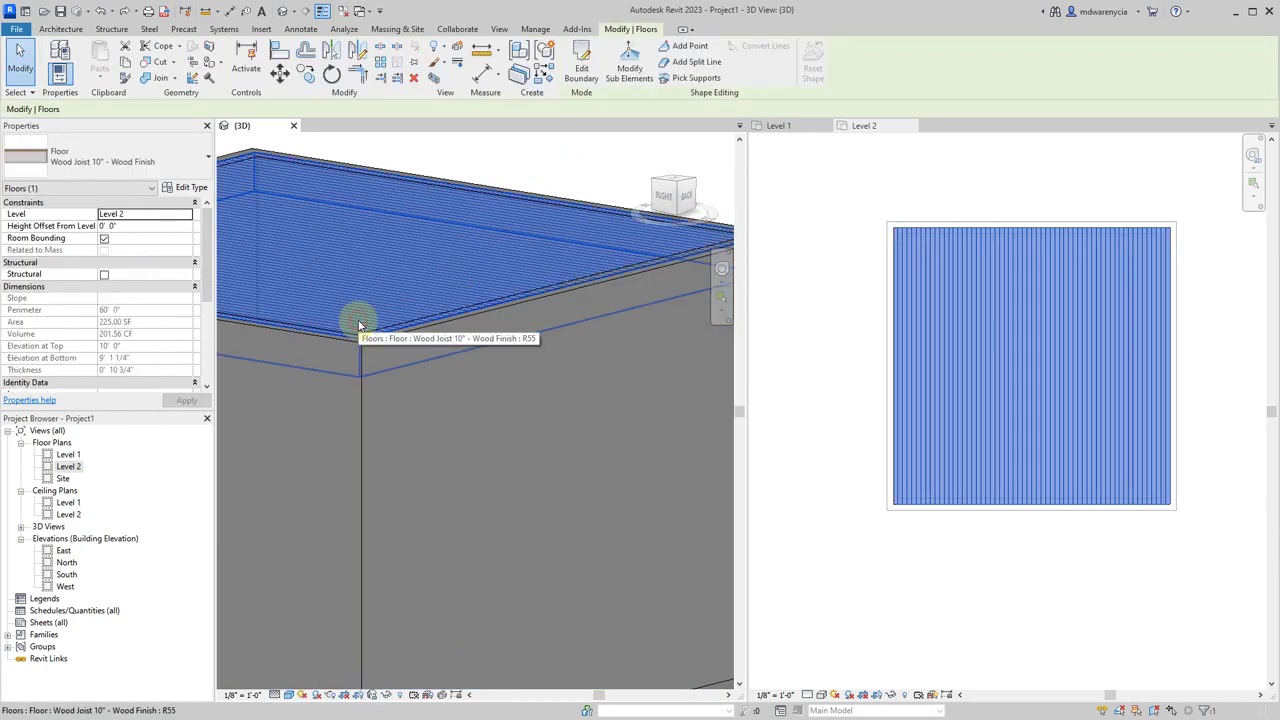
click(80, 226)
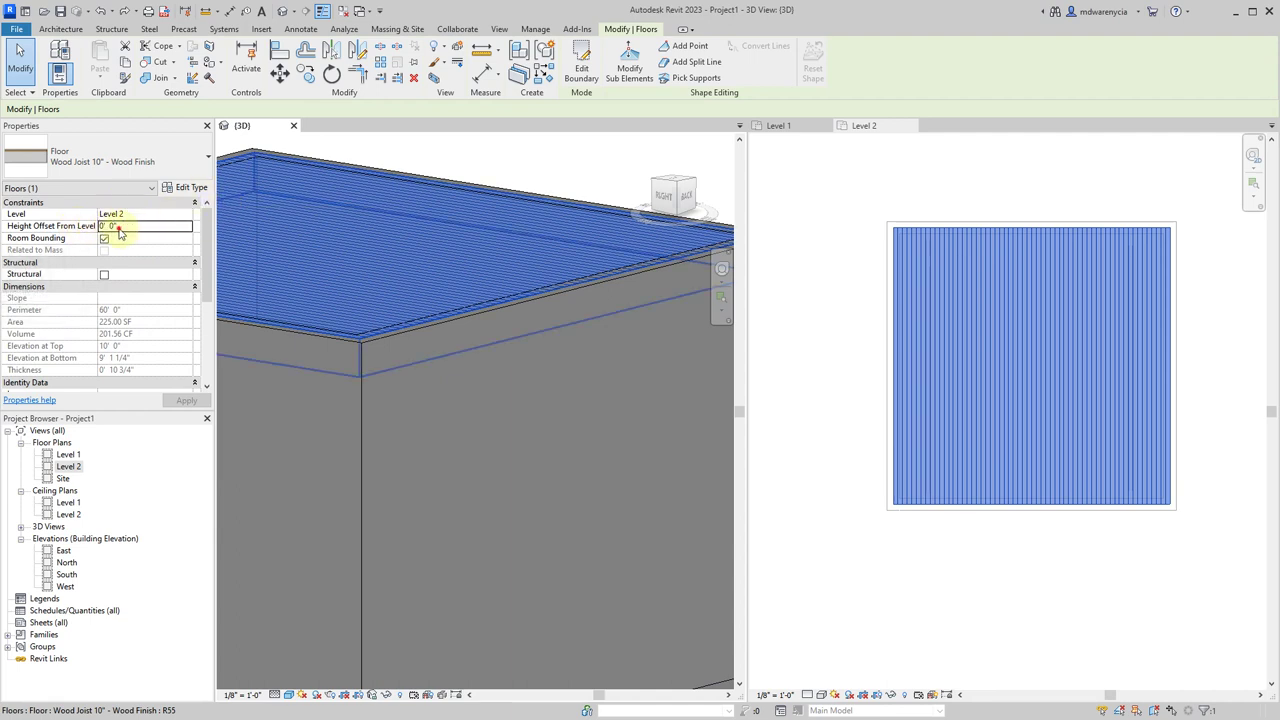
click(117, 229)
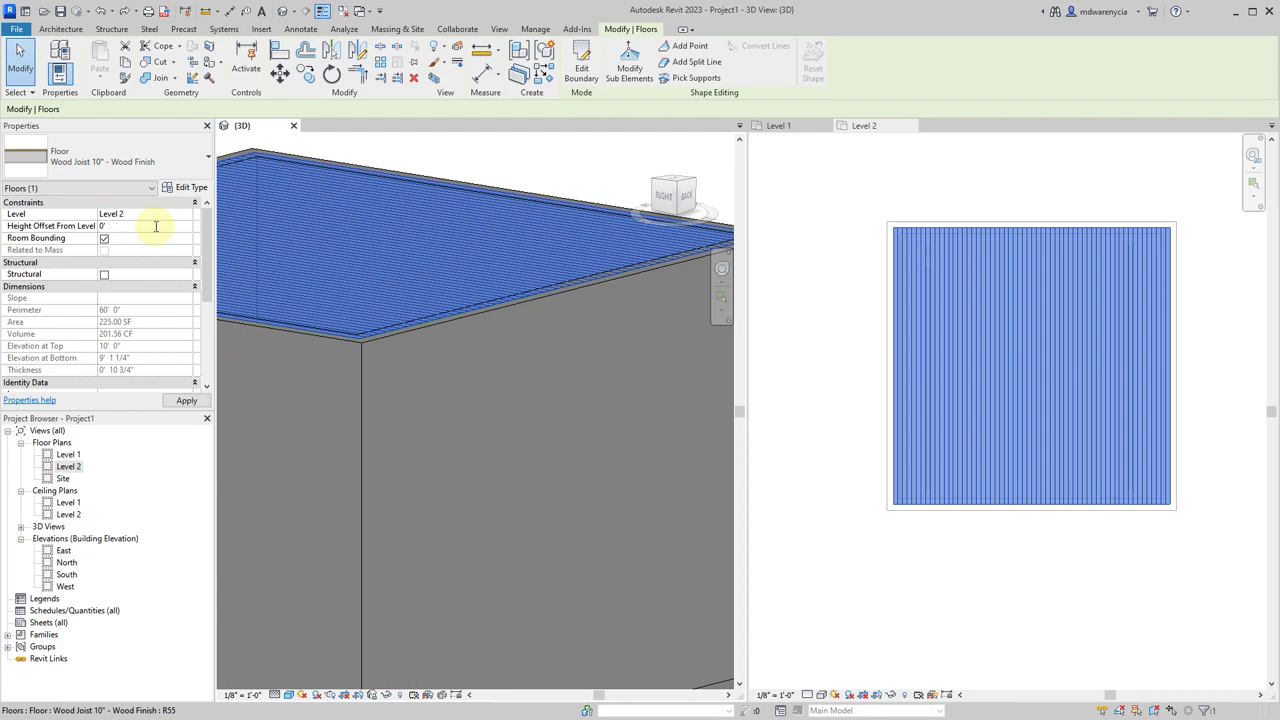
key(Return)
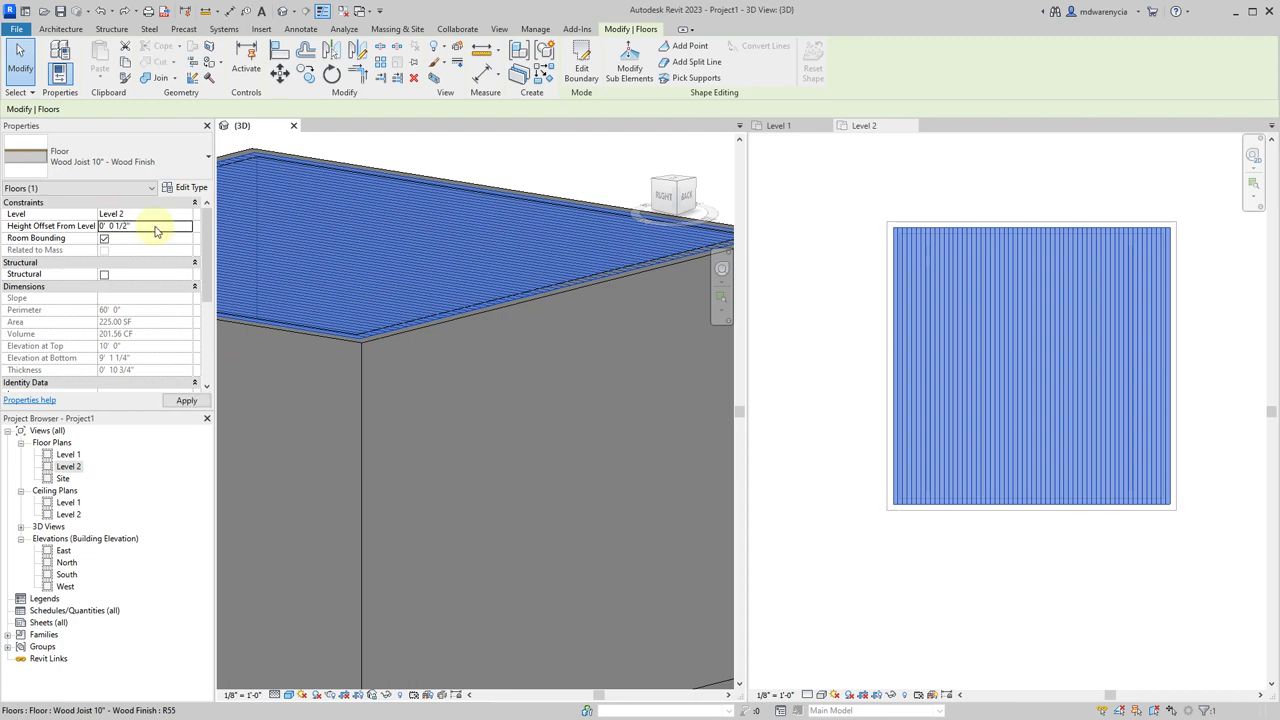
scroll(540, 490, up, 3)
key(Escape)
scroll(694, 594, down, 3)
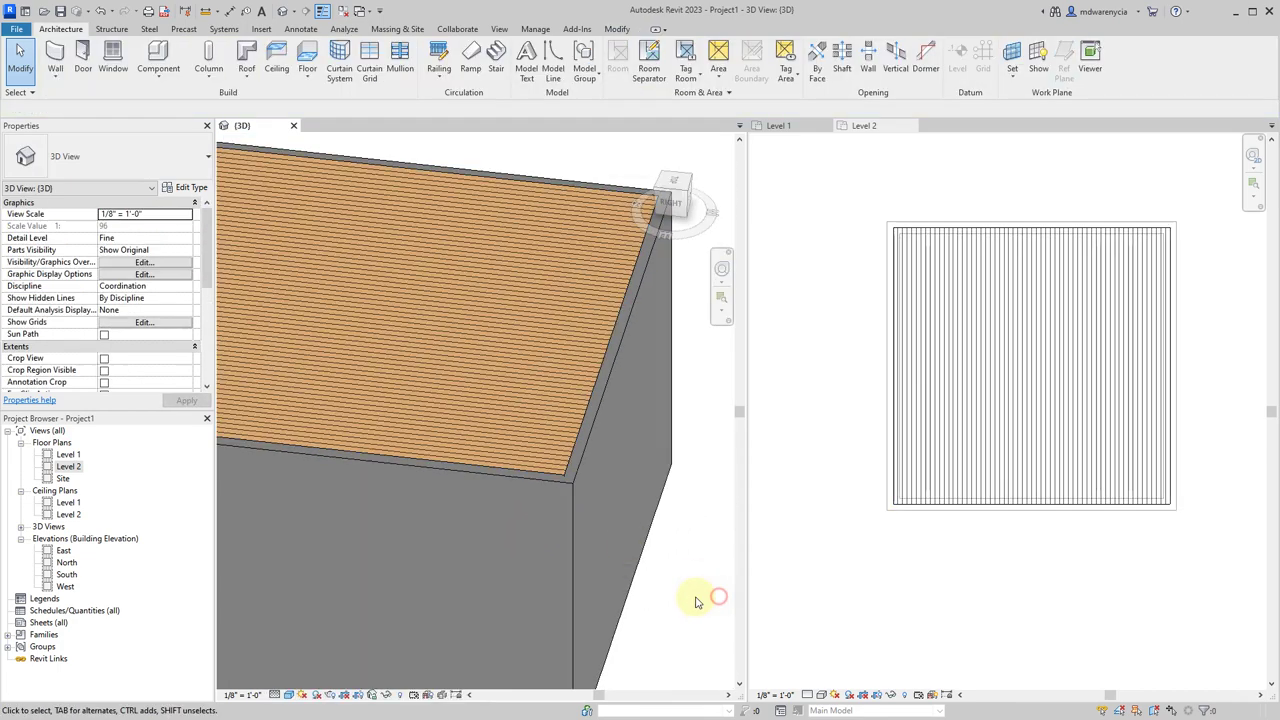
shift+middle_drag(694, 594, 560, 286)
shift+middle_drag(630, 543, 507, 339)
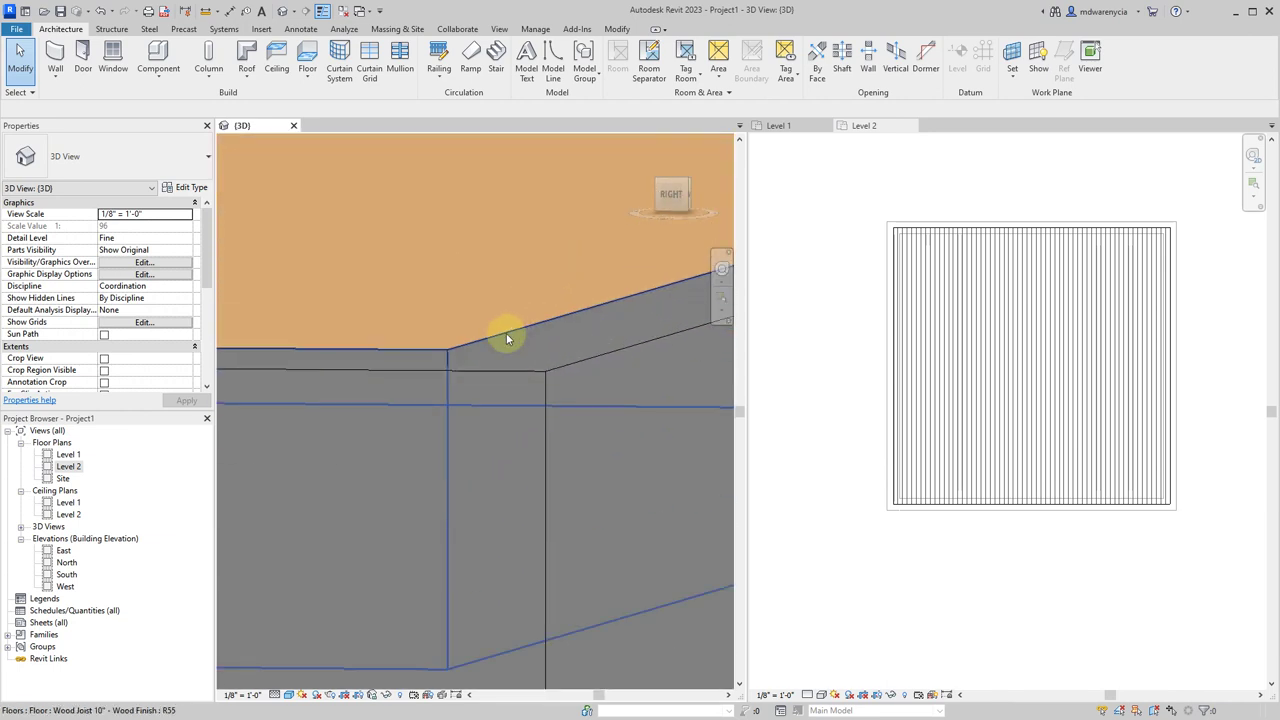
Change the Level 2 floor's height offset from level to 0' 0 1/4"
click(452, 357)
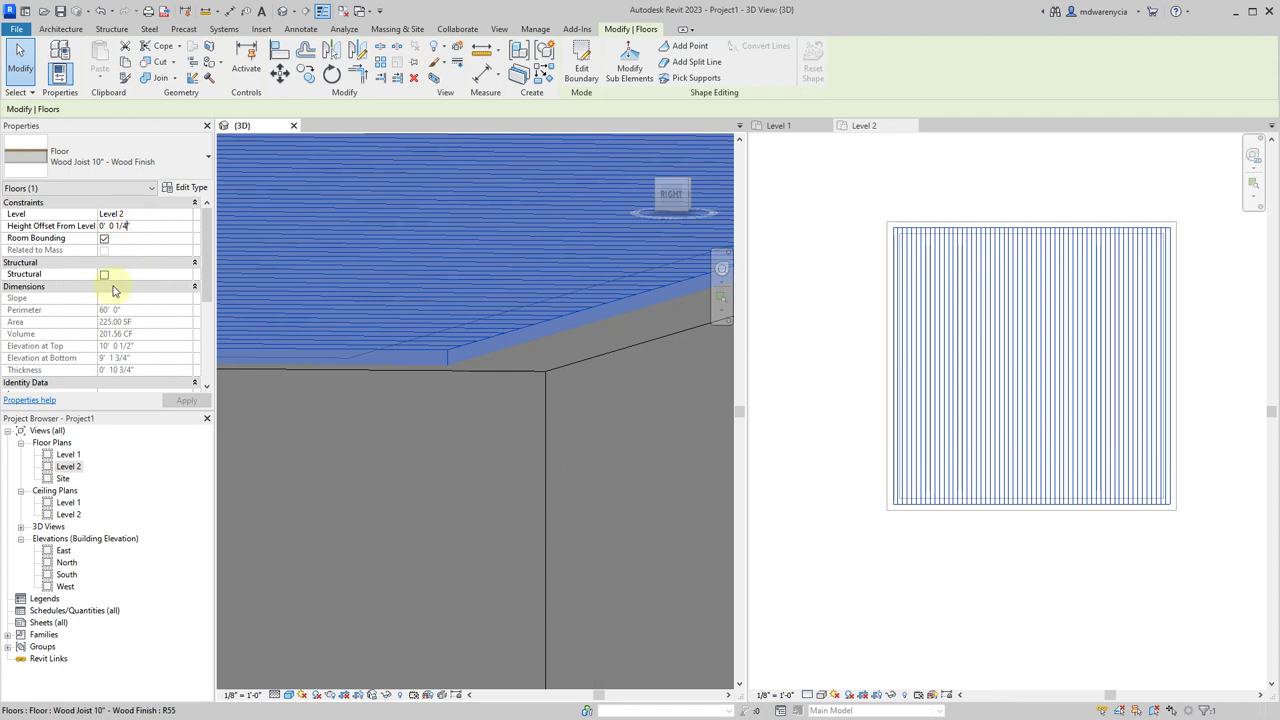
key(Return)
scroll(551, 517, down, 8)
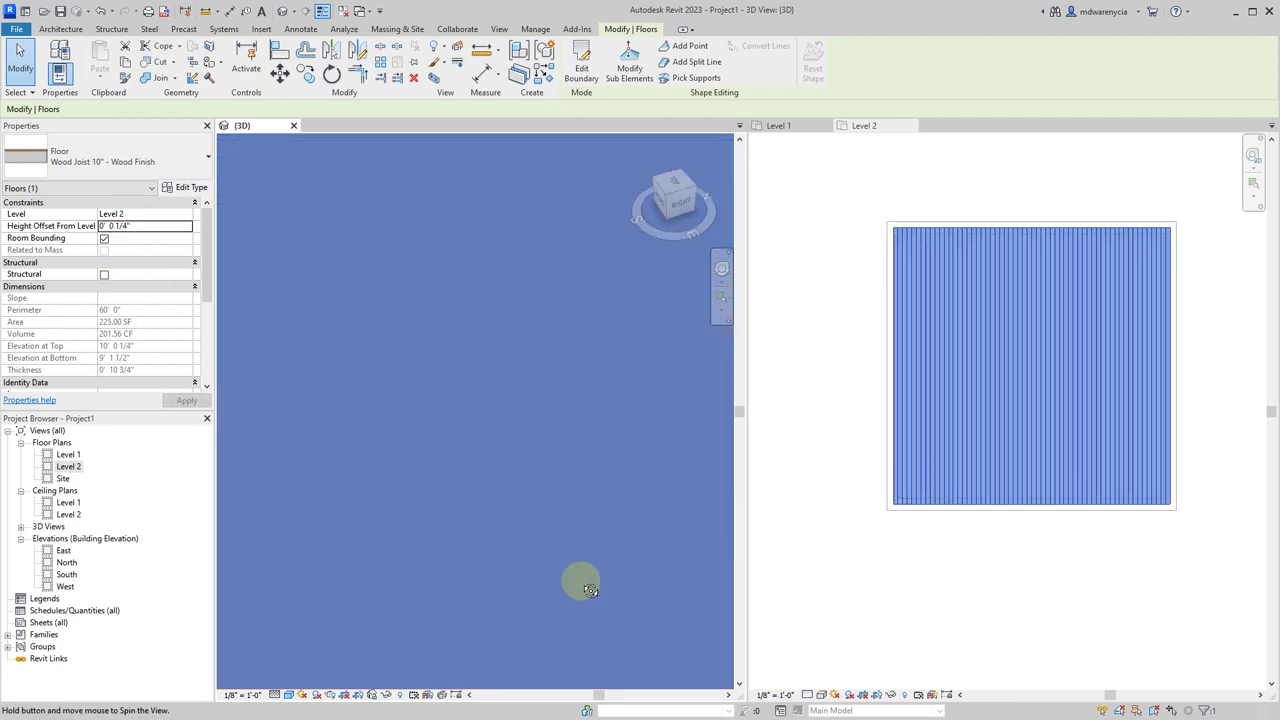
click(646, 613)
Examine the raised Level 2 floor's edges and corners against the wall tops in 3D, and check its height offset
scroll(646, 613, down, 3)
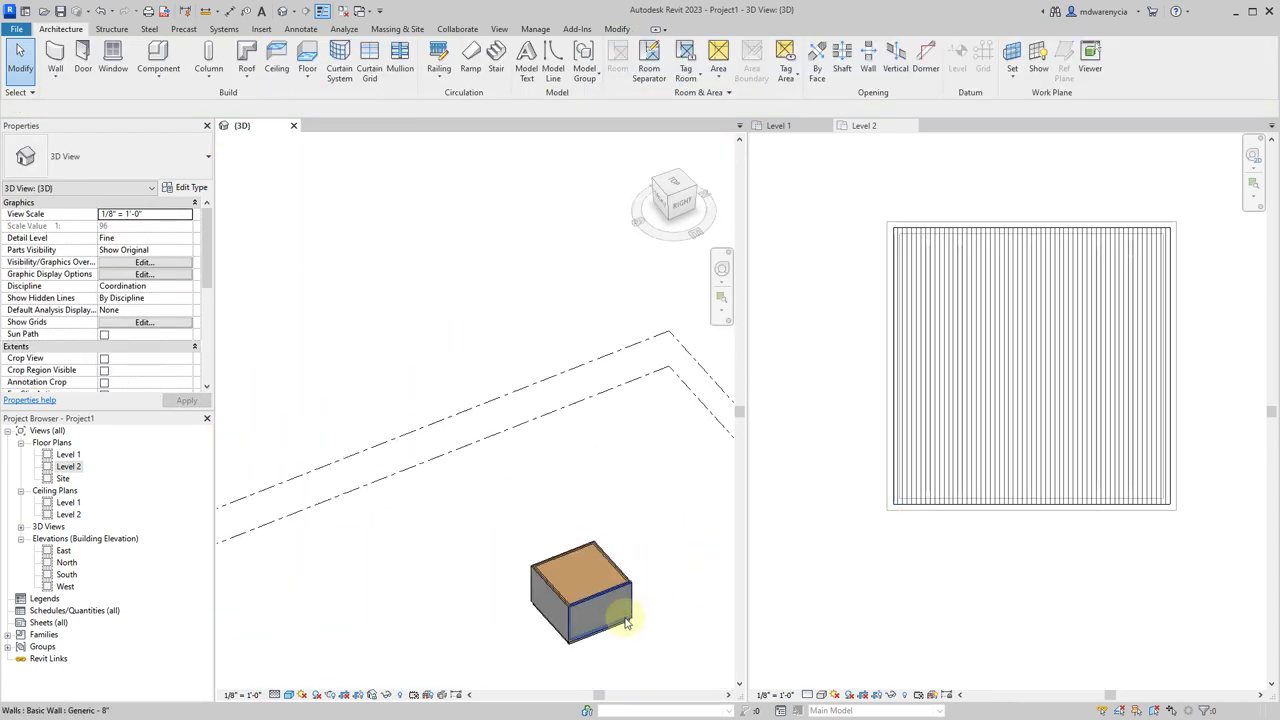
scroll(623, 600, up, 8)
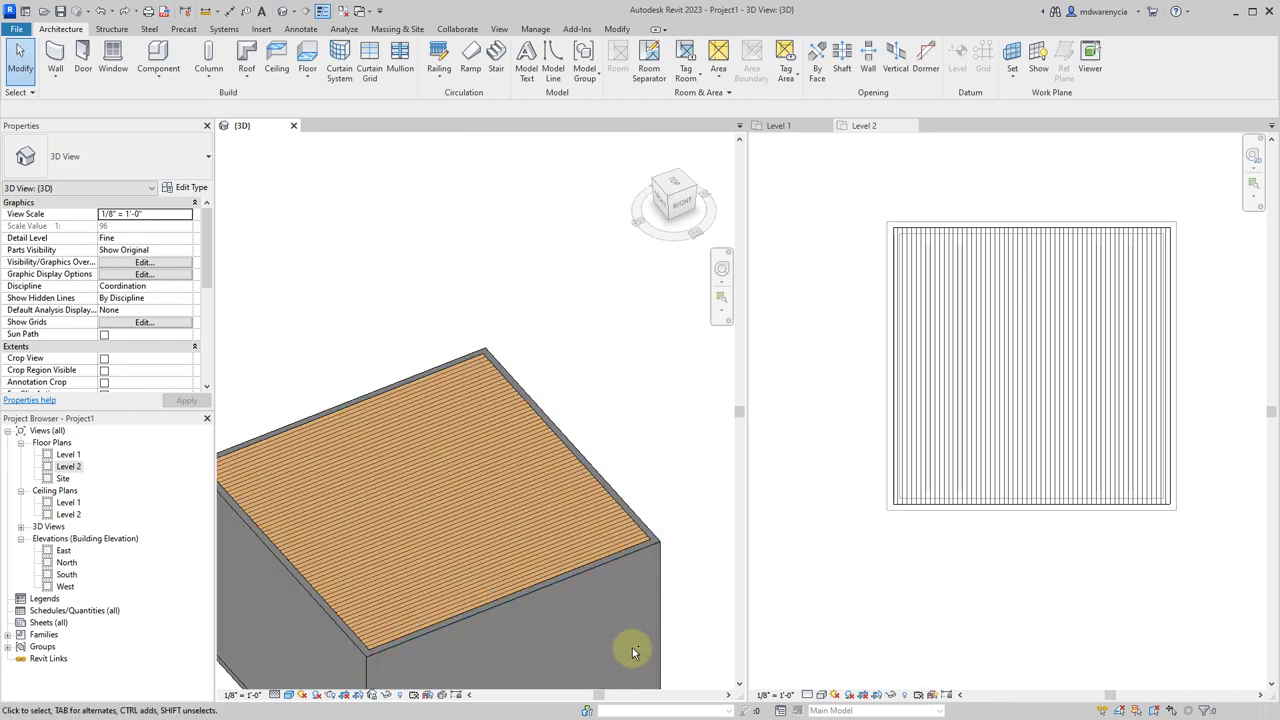
scroll(605, 510, down, 5)
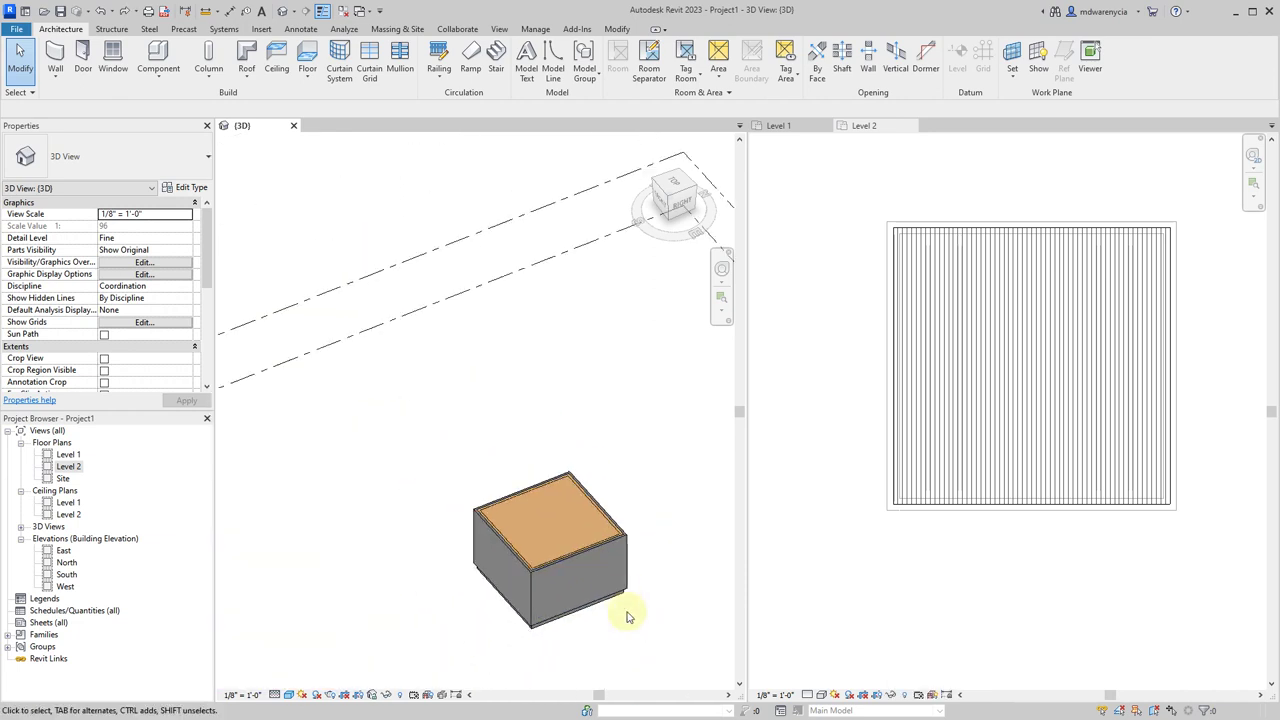
scroll(617, 534, up, 6)
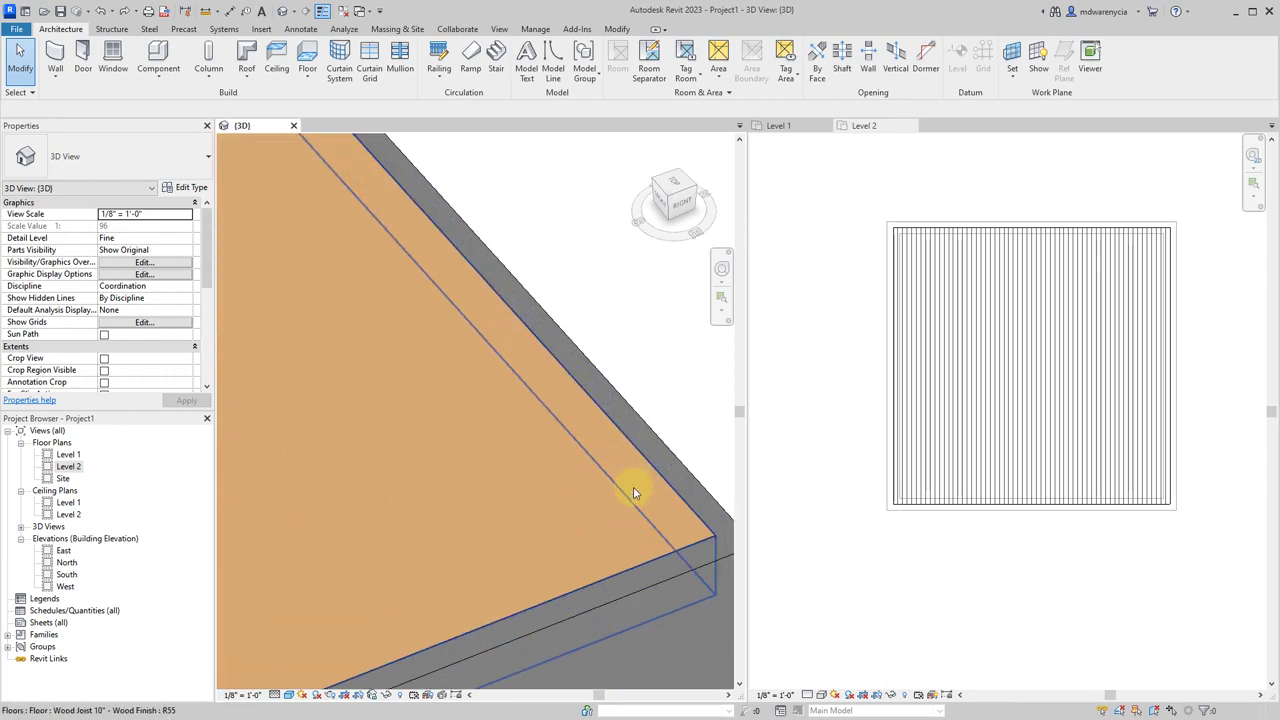
scroll(700, 490, down, 4)
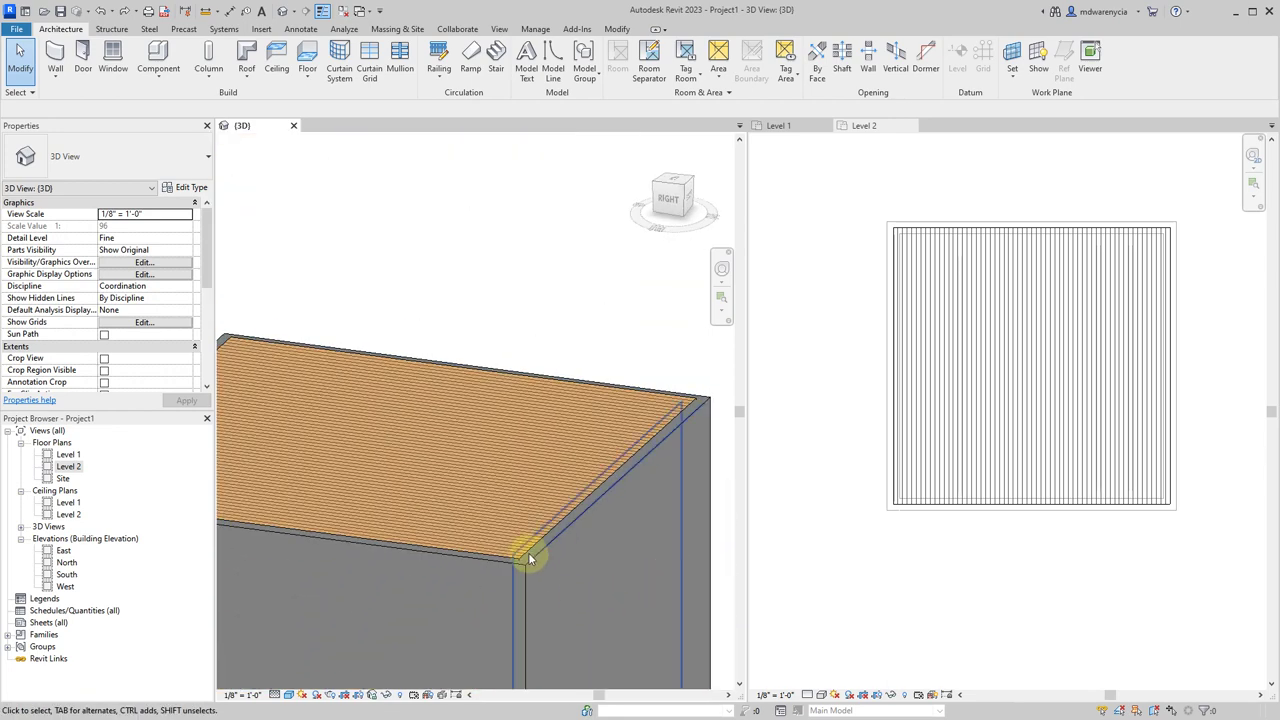
scroll(520, 555, up, 5)
scroll(527, 558, up, 3)
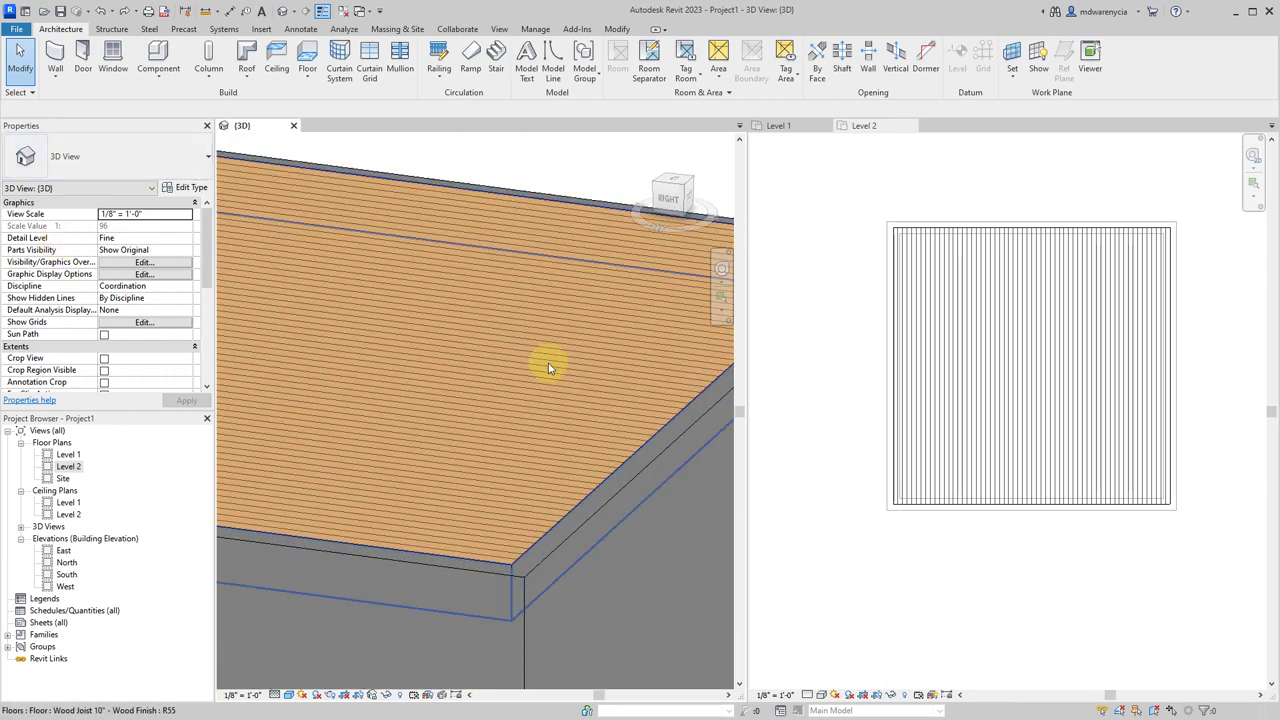
click(479, 560)
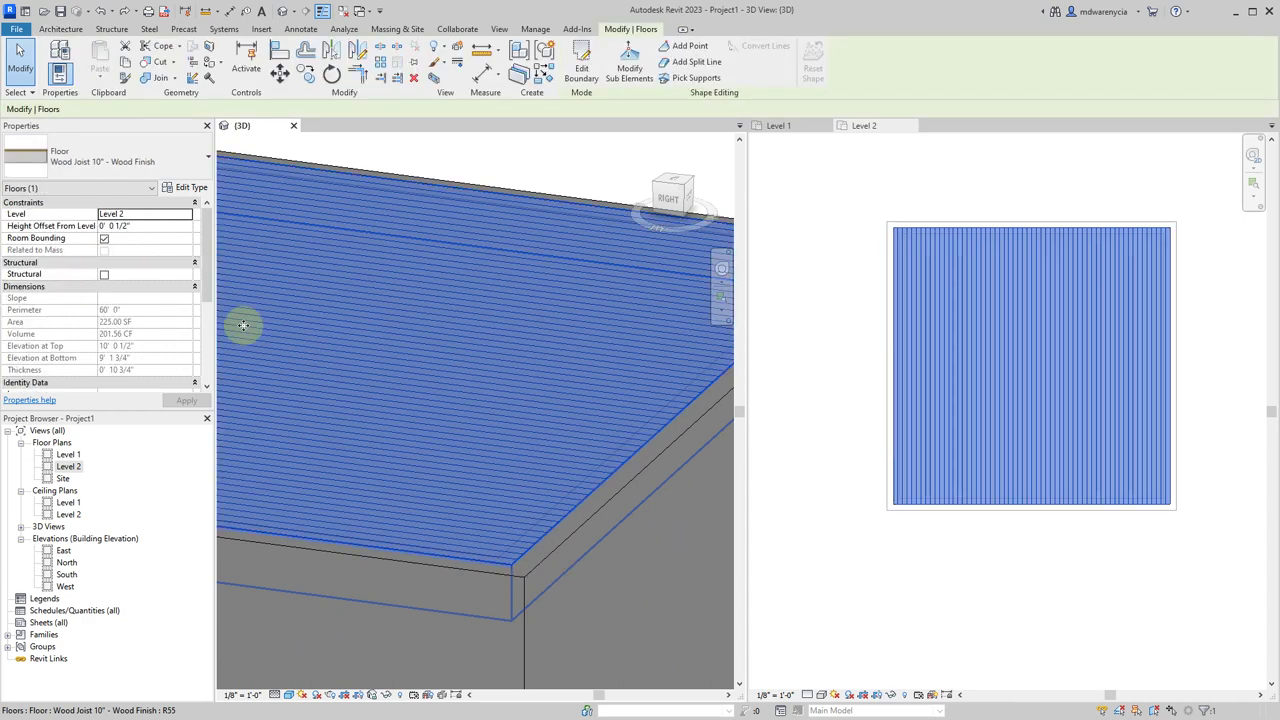
scroll(602, 318, down, 5)
click(575, 232)
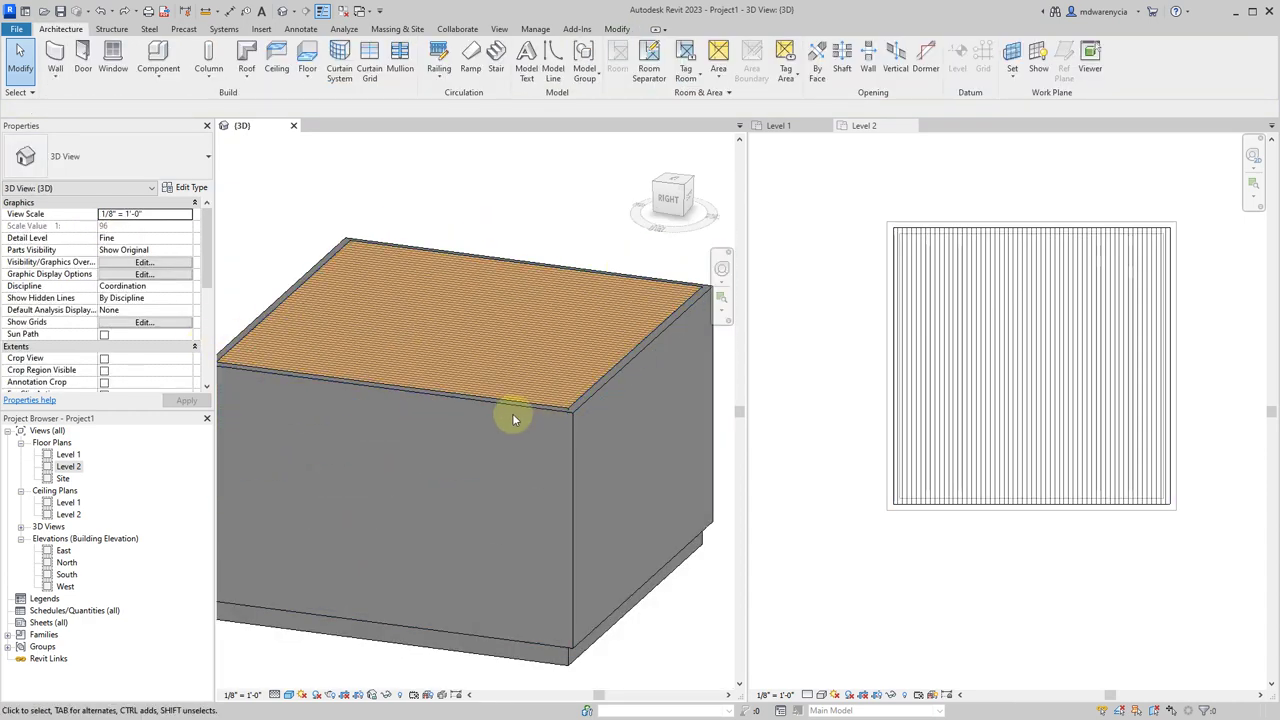
Select all four walls together and check which levels are offered for their top constraint
shift+middle_drag(611, 469, 400, 420)
scroll(394, 426, down, 3)
drag(585, 438, 255, 418)
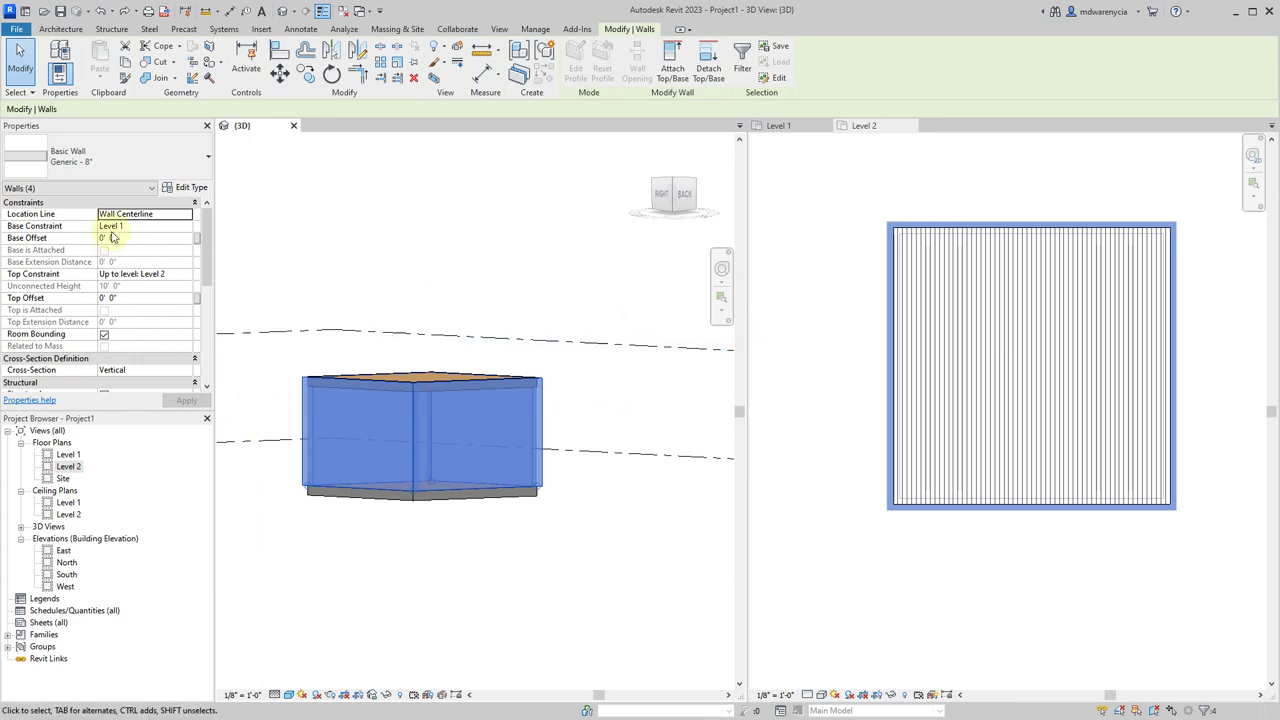
click(183, 278)
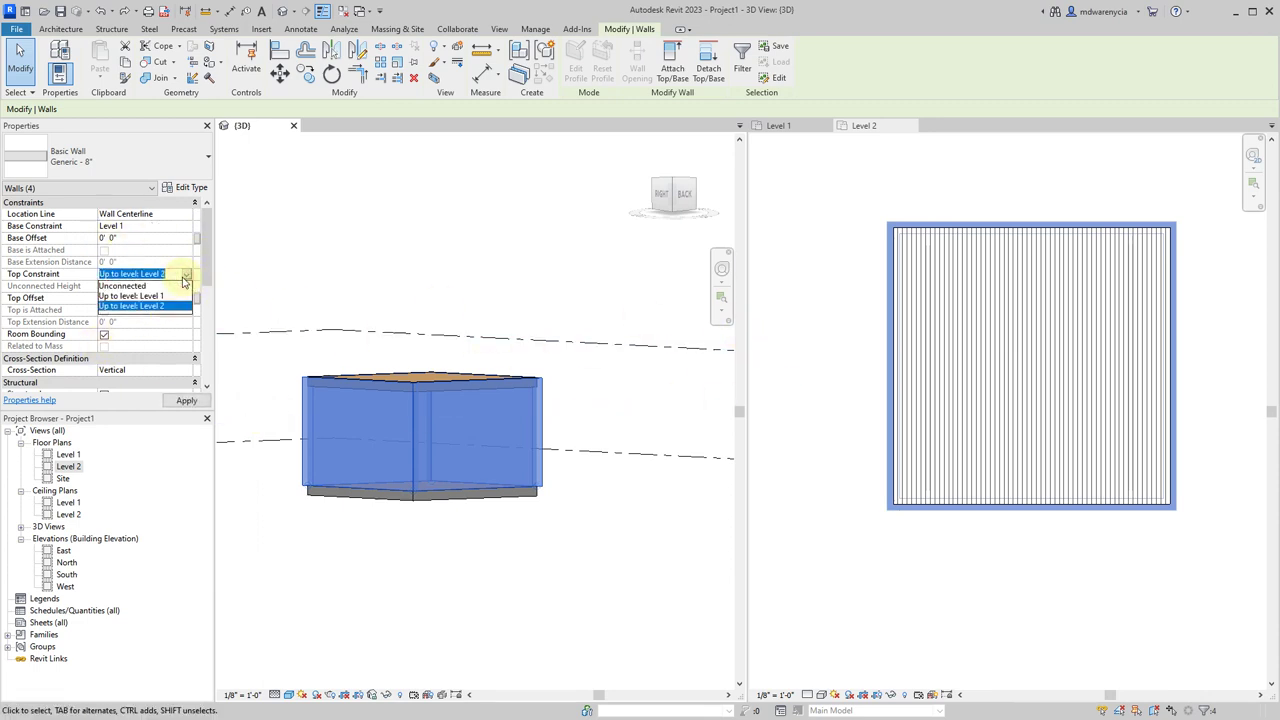
click(184, 278)
click(280, 268)
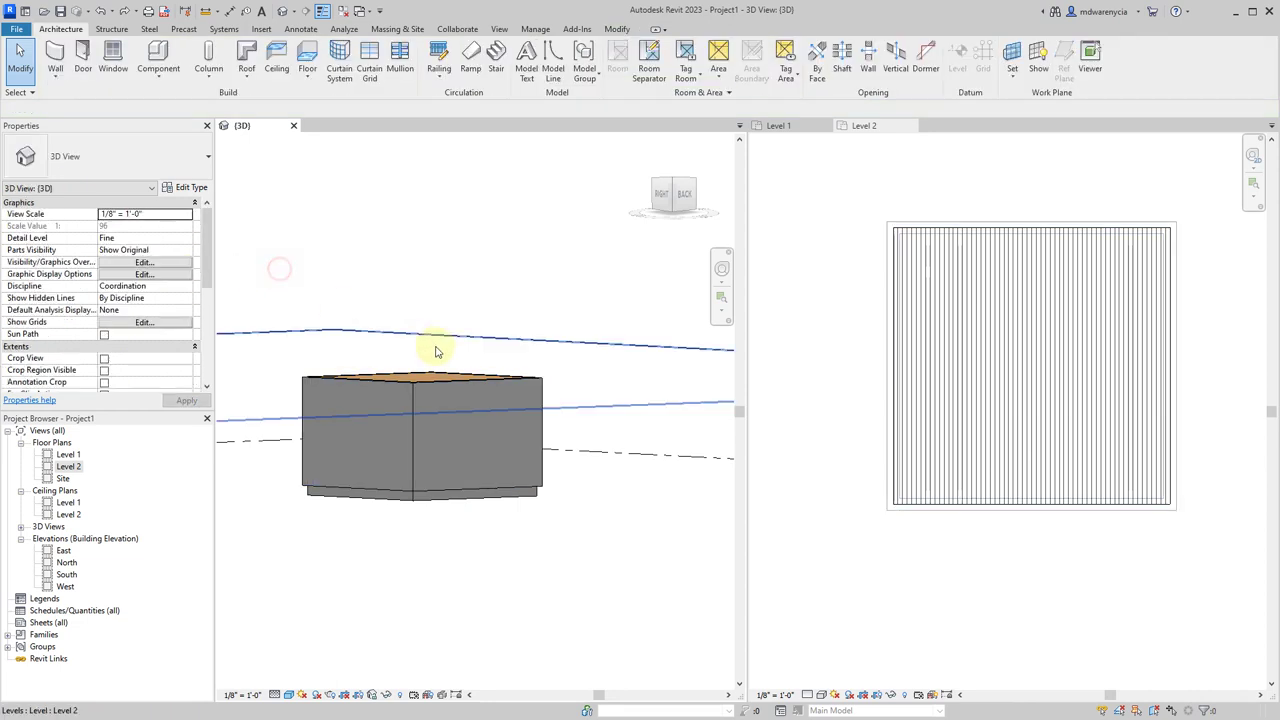
Select the Level 2 line, orient the 3D view to Back, and bring the level heads into view
click(440, 345)
click(686, 199)
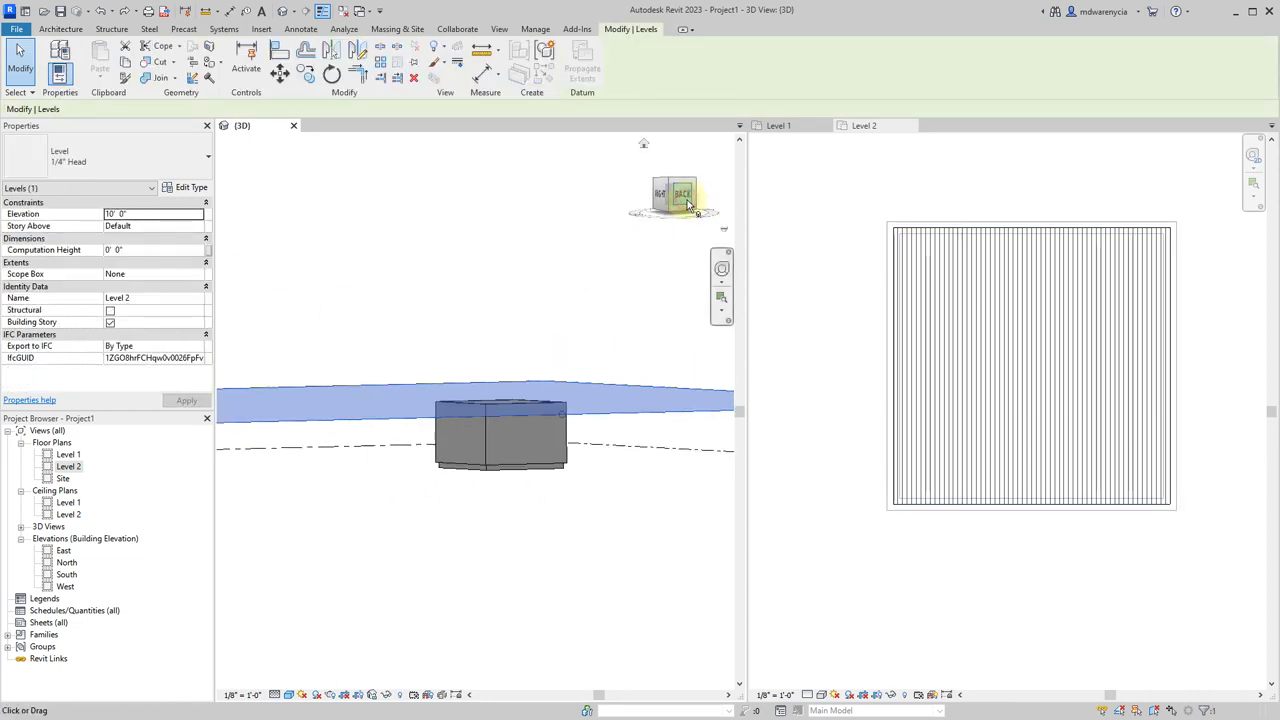
scroll(695, 438, up, 5)
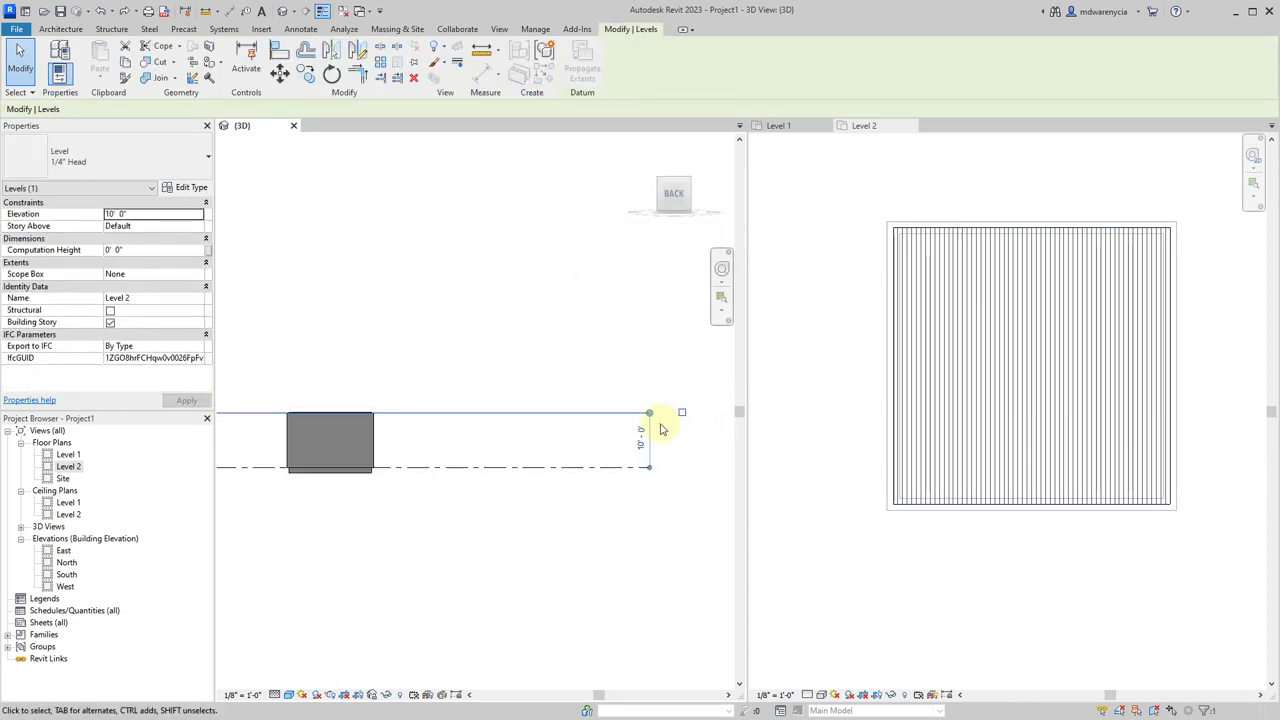
scroll(509, 442, down, 3)
middle_drag(403, 468, 666, 438)
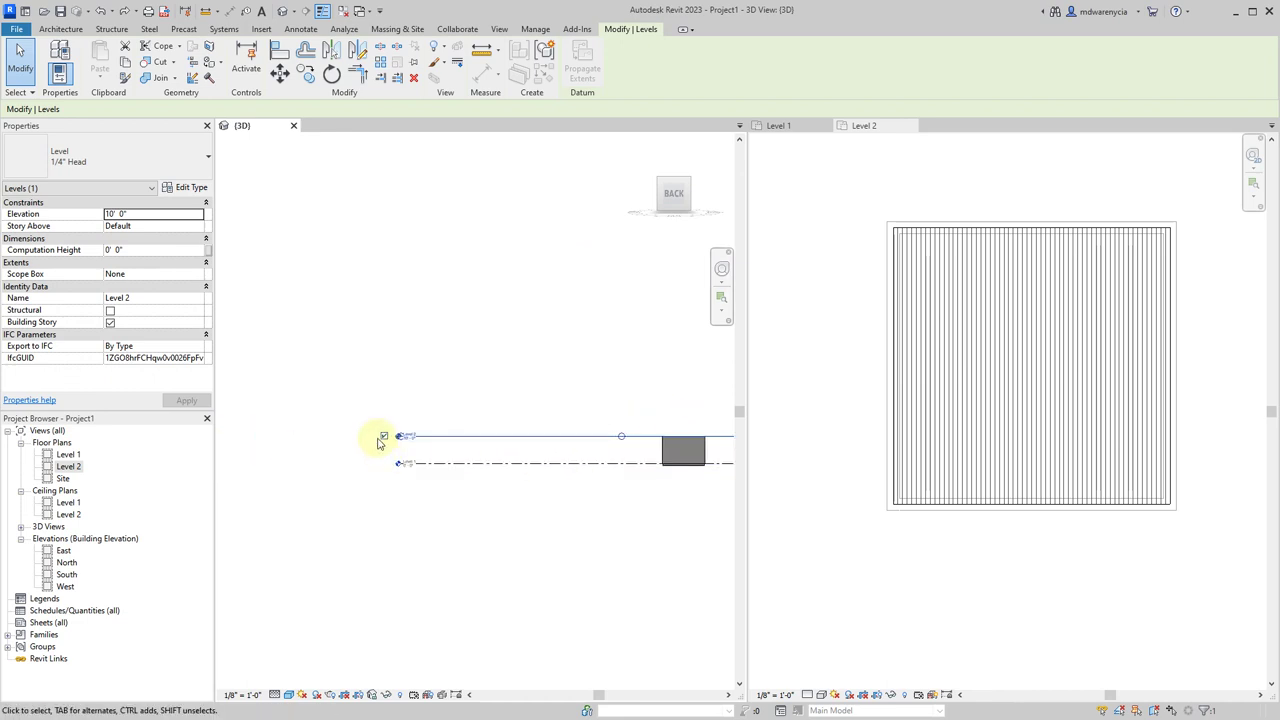
click(403, 440)
scroll(408, 408, up, 3)
click(408, 462)
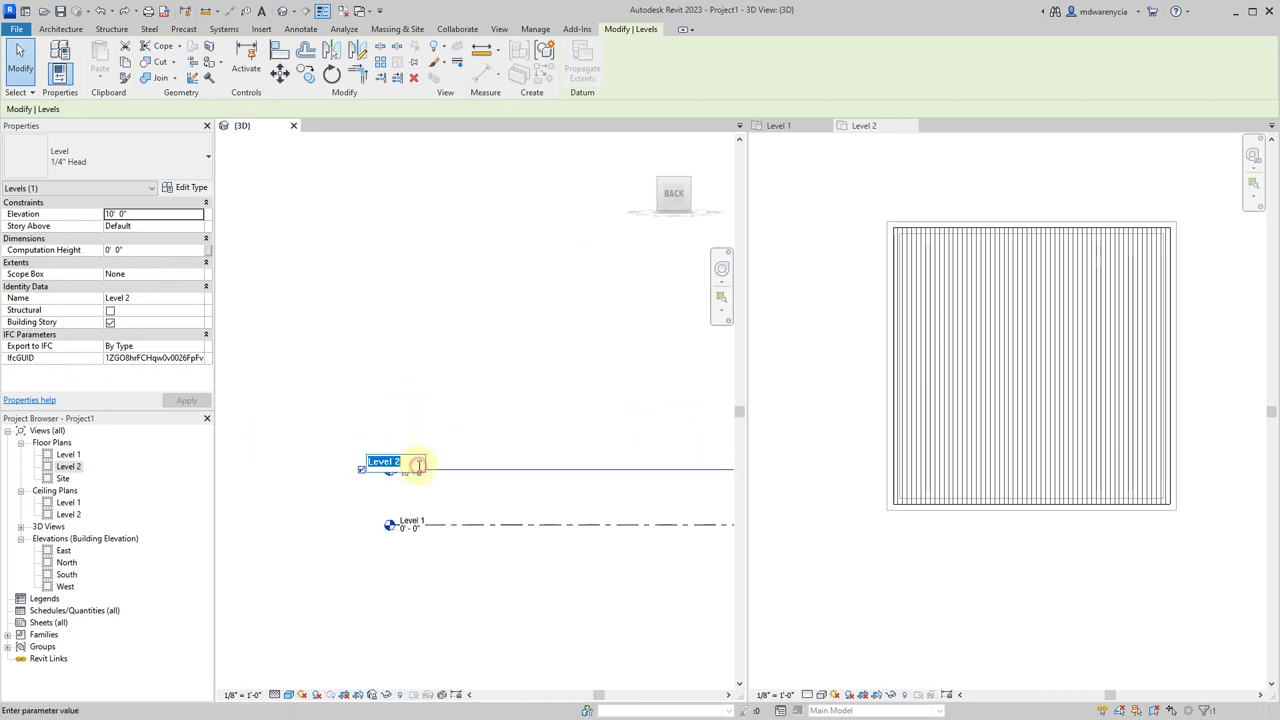
click(440, 472)
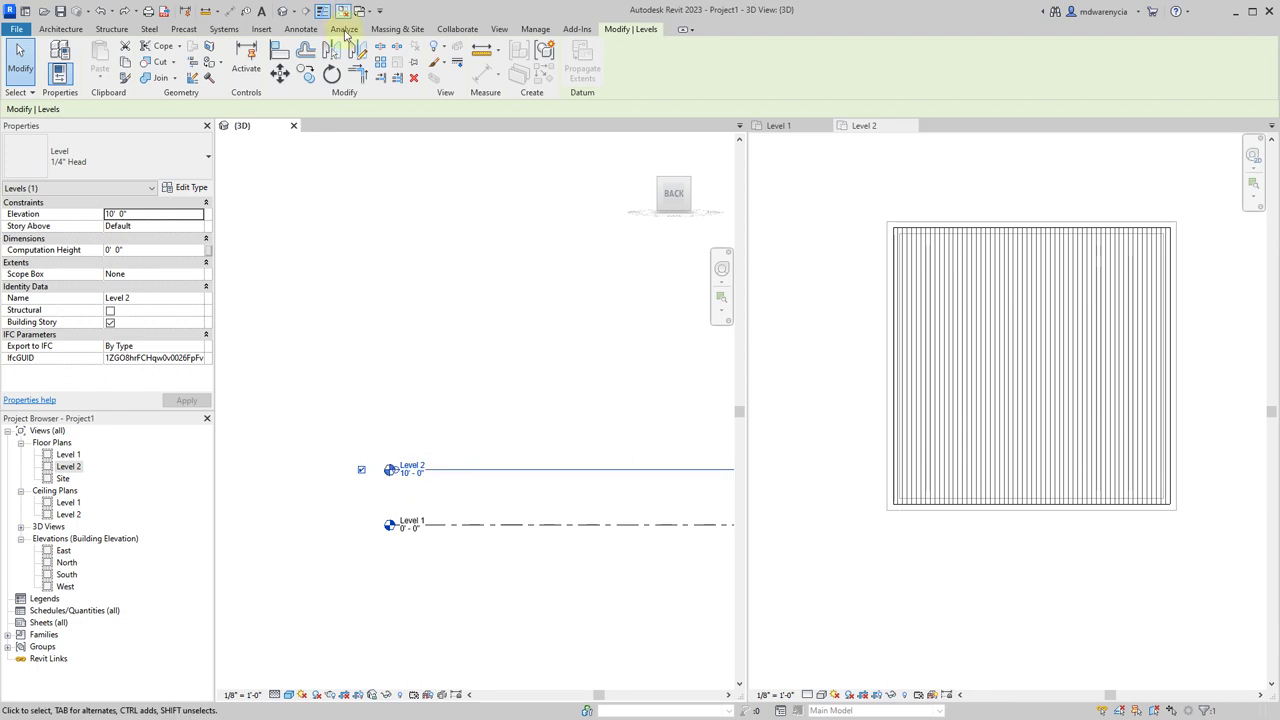
Copy the Level 2 line straight up to add another level at 20' - 0"
click(306, 74)
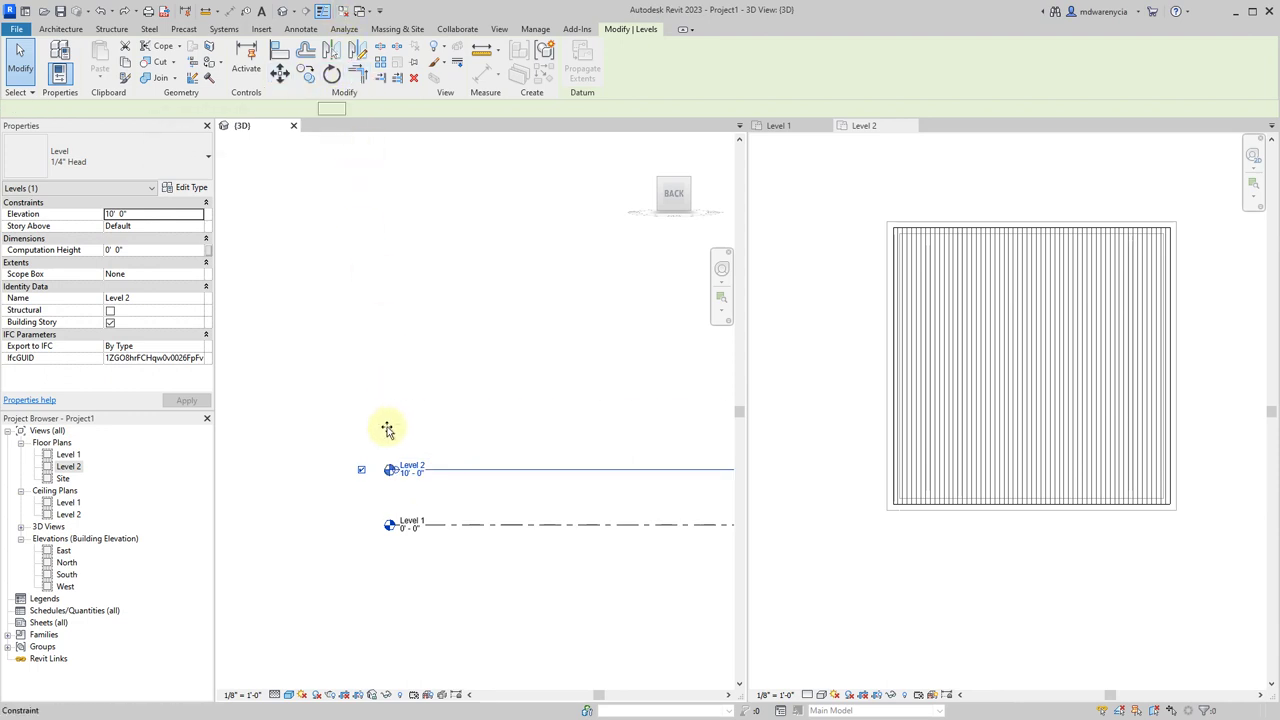
click(395, 474)
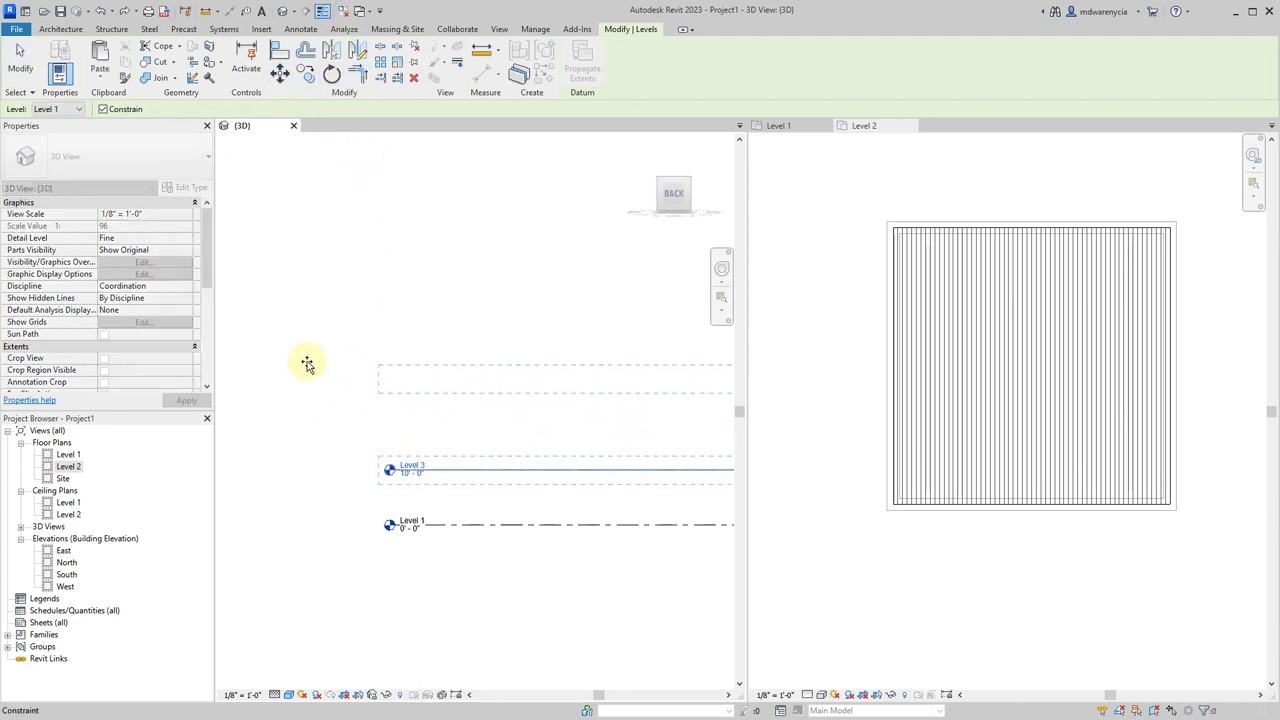
scroll(414, 394, down, 3)
scroll(586, 409, up, 4)
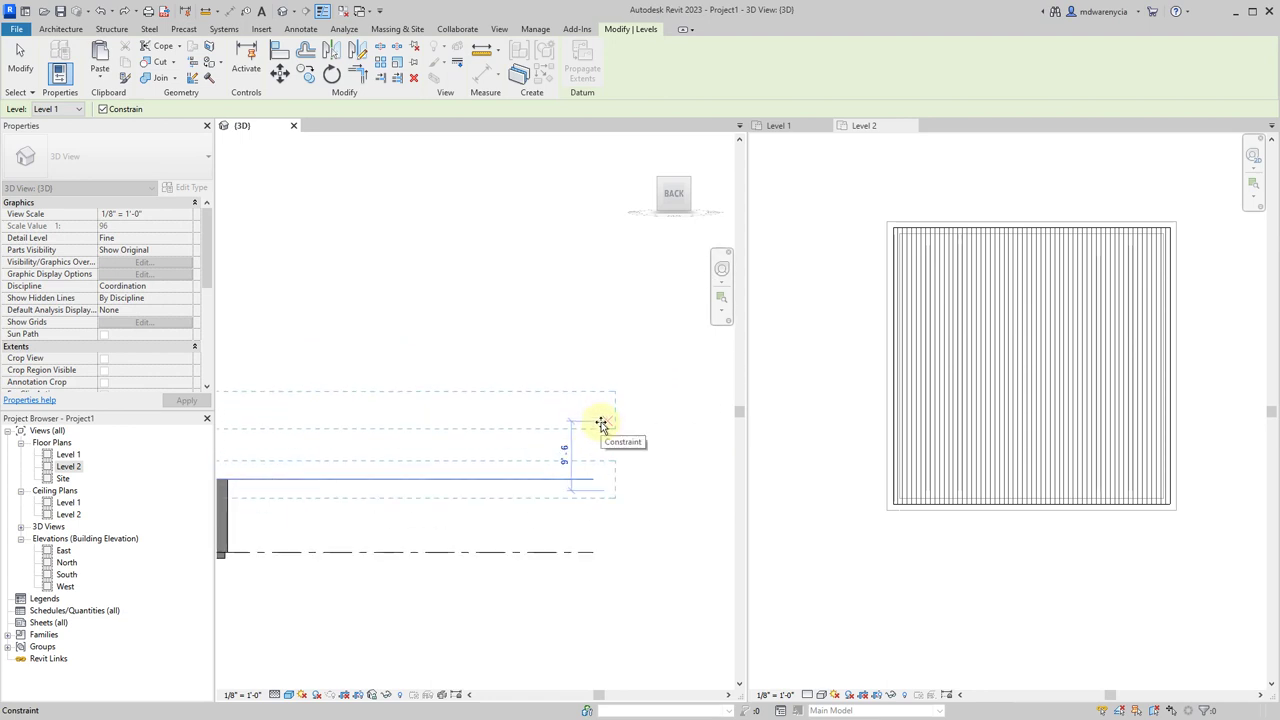
click(603, 420)
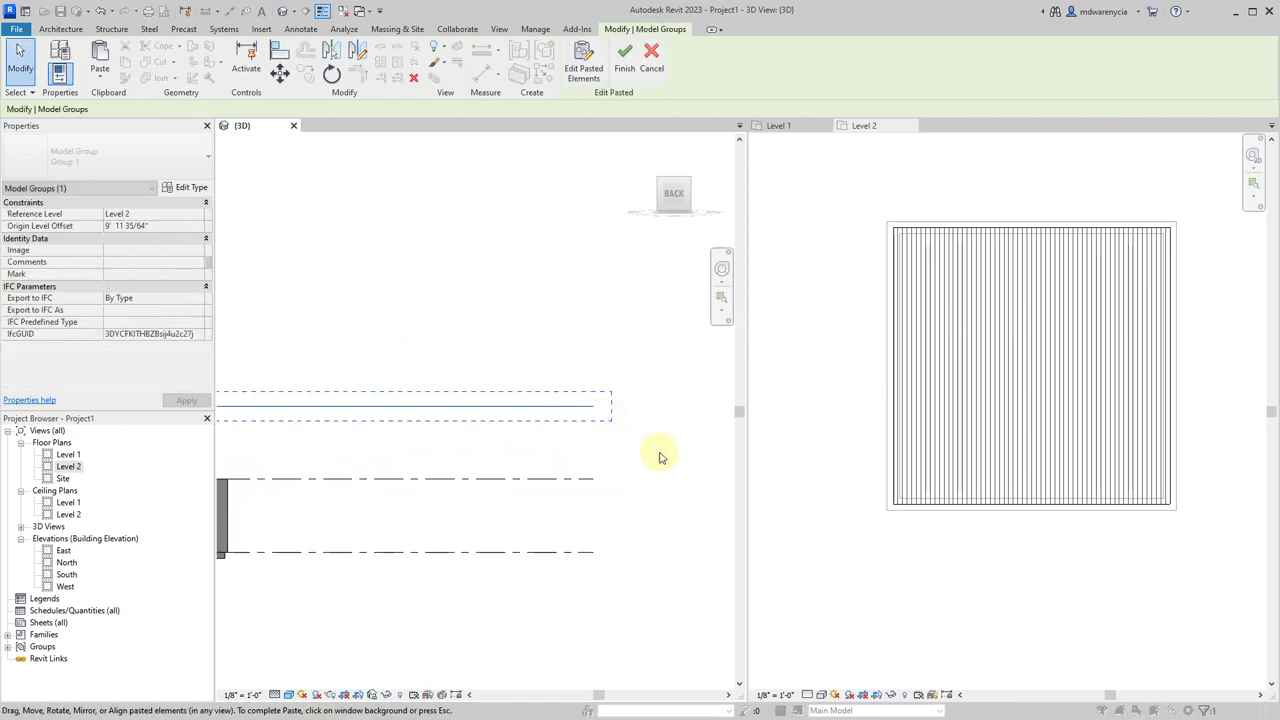
scroll(443, 451, down, 3)
scroll(234, 463, up, 4)
click(371, 314)
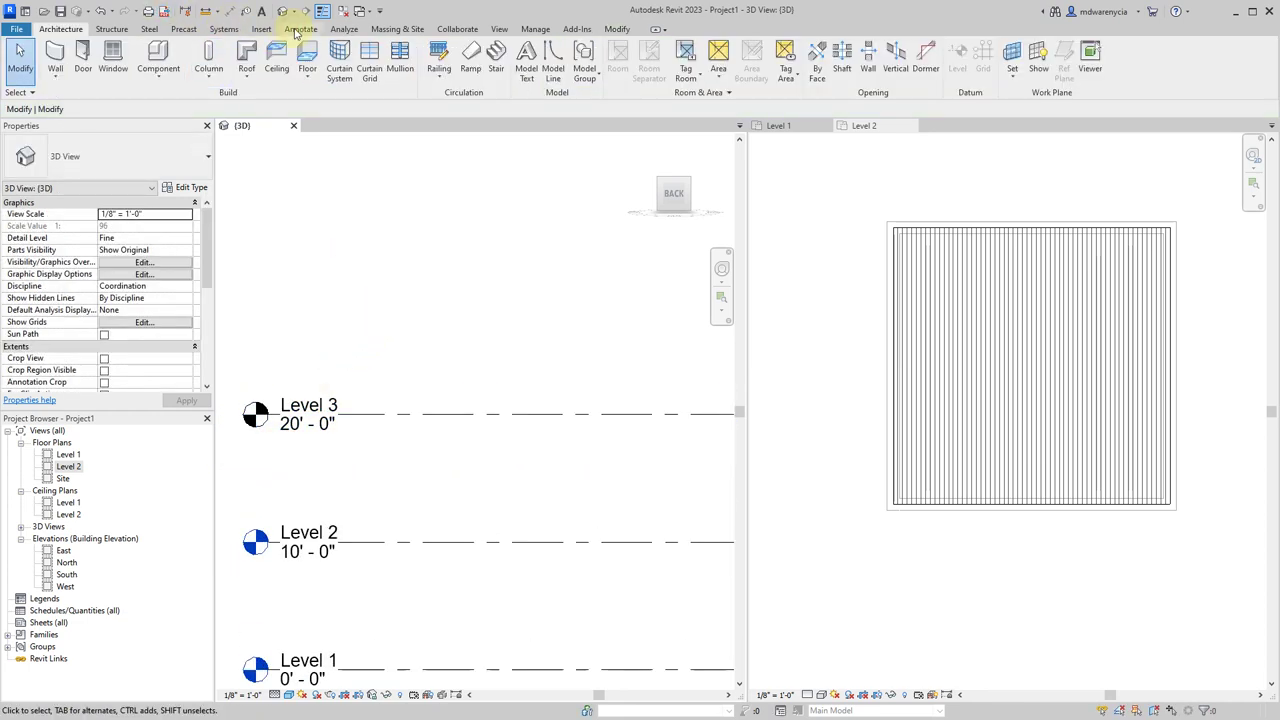
Create a floor plan view for Level 3
click(300, 29)
click(490, 30)
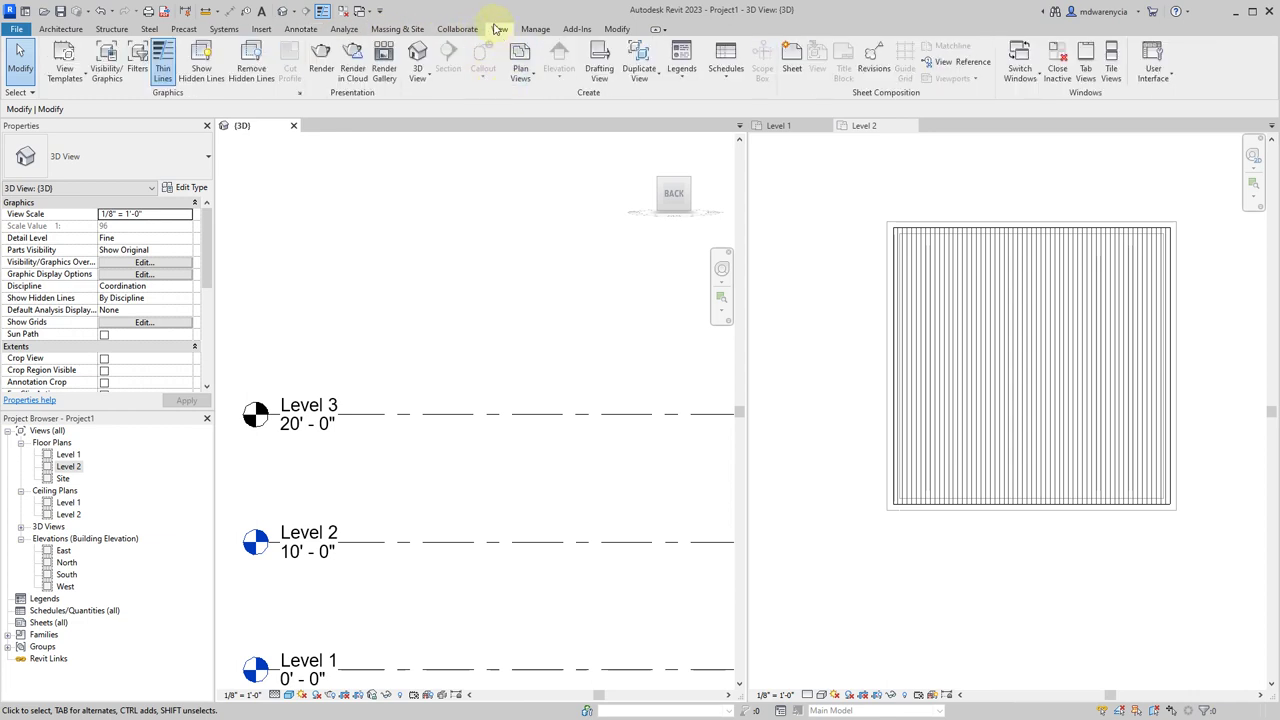
click(521, 60)
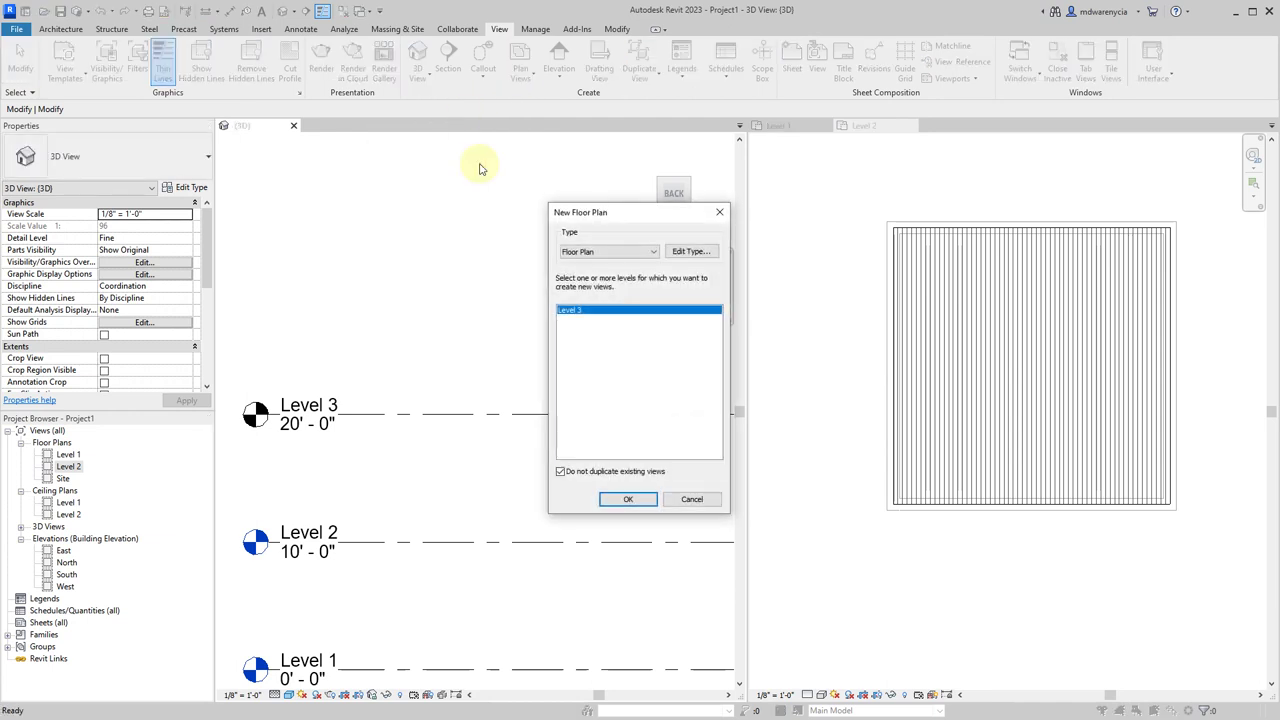
click(640, 500)
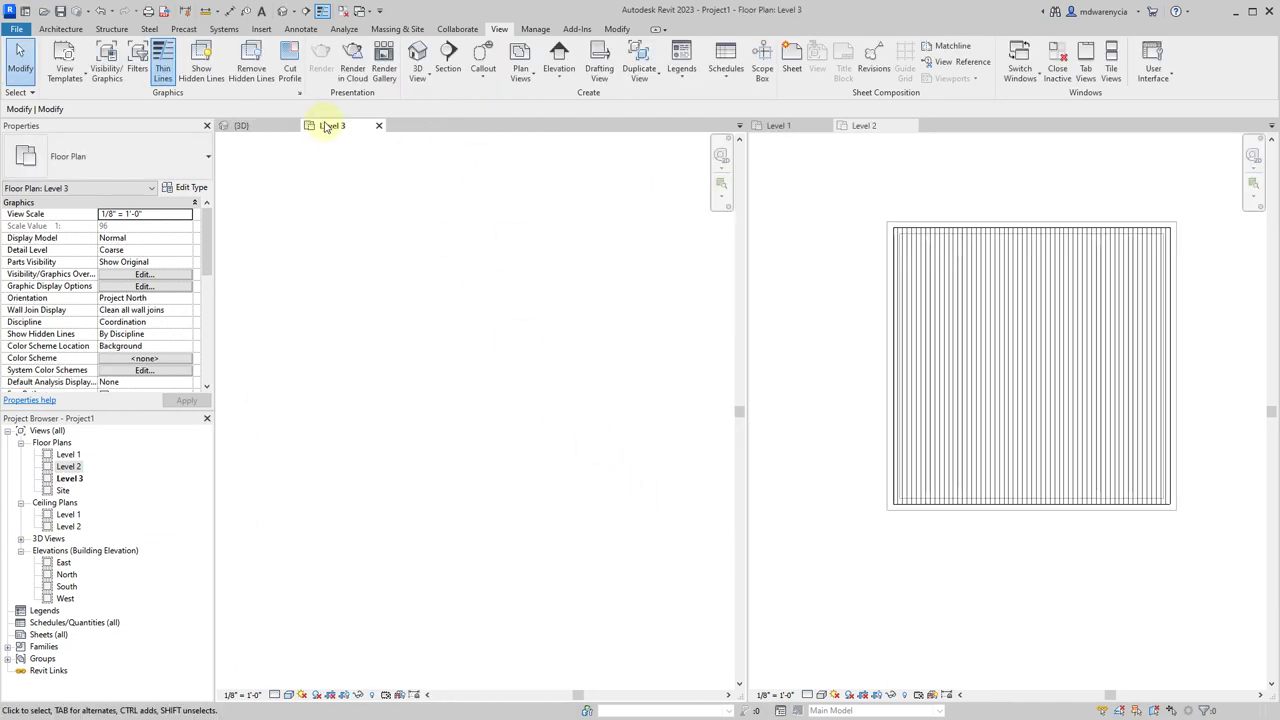
Move the Level 3 plan view into the group with the other floor plans and place it after Level 2
drag(358, 158, 986, 129)
drag(778, 126, 1000, 129)
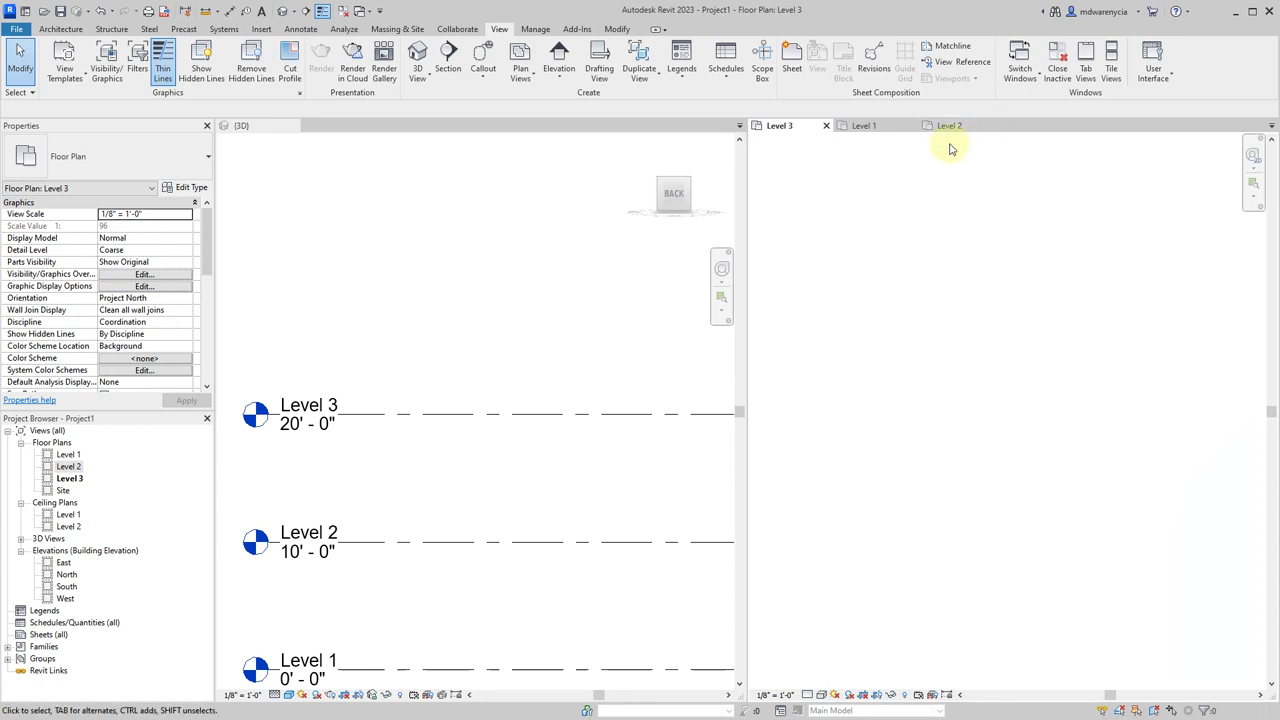
drag(798, 134, 850, 133)
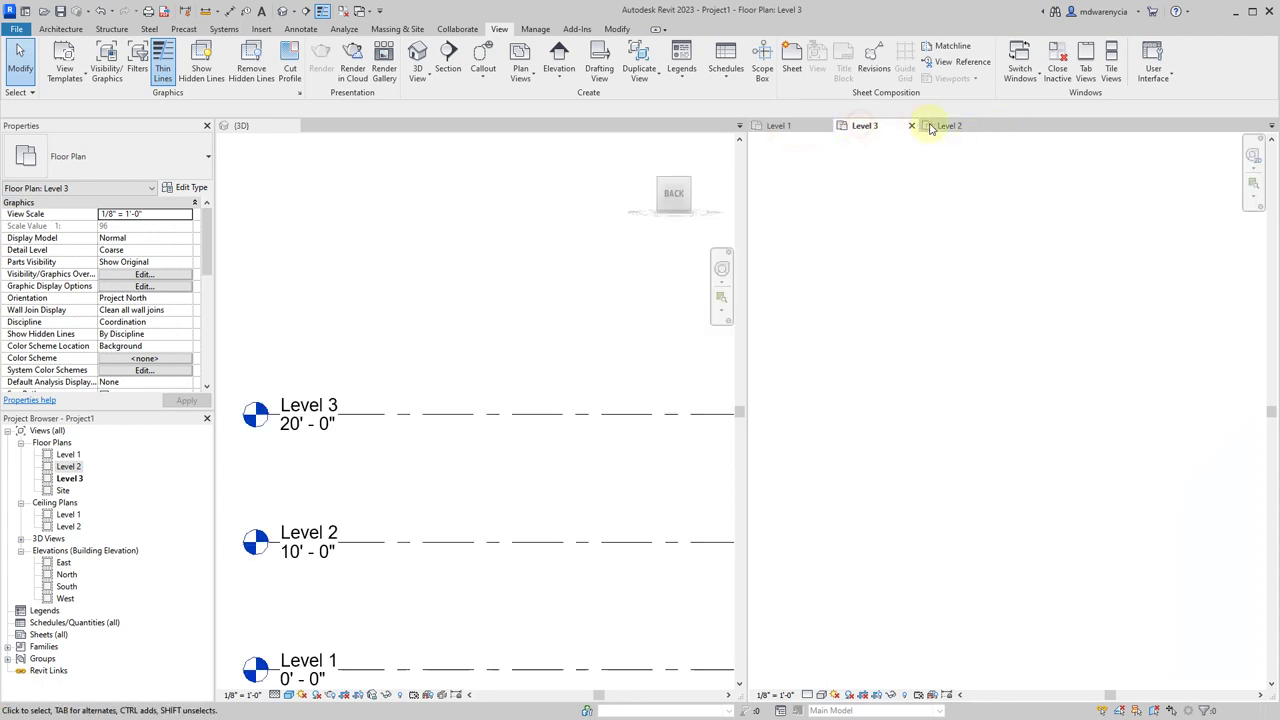
drag(929, 128, 930, 130)
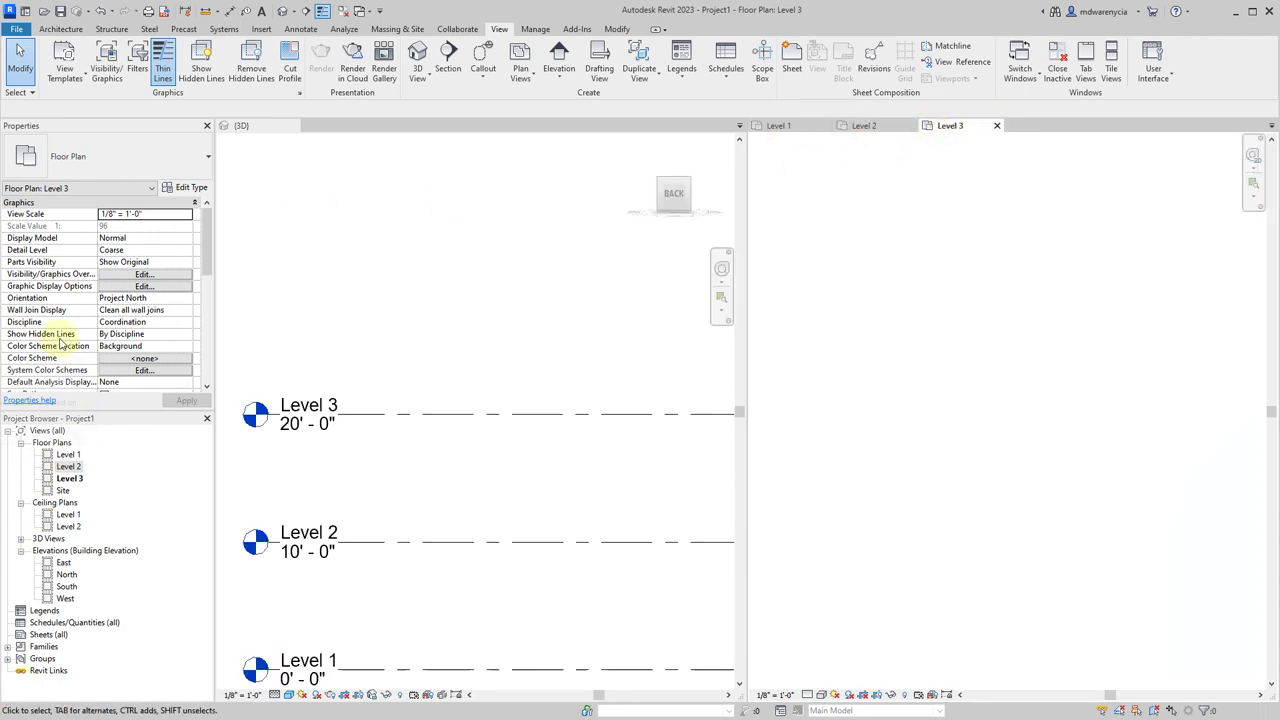
Set the Level 3 plan's underlay base level to Level 2
scroll(160, 340, down, 5)
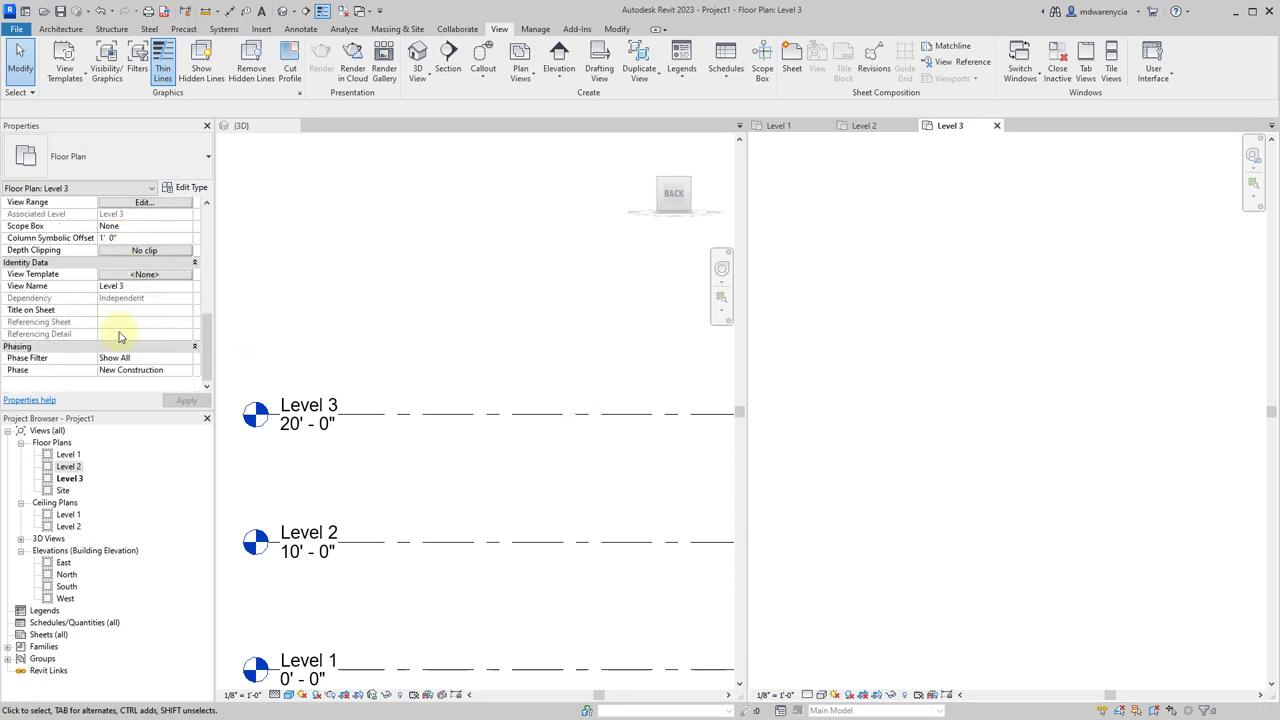
scroll(118, 336, up, 3)
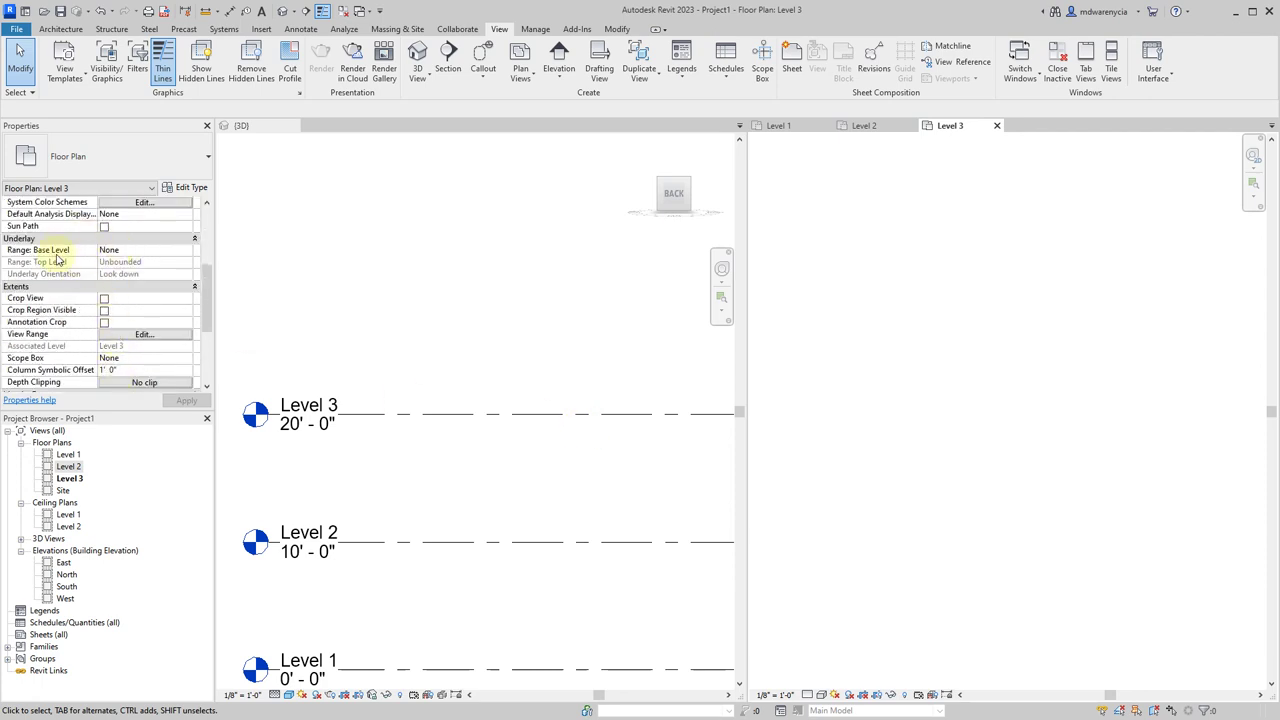
scroll(68, 232, up, 3)
scroll(45, 295, down, 3)
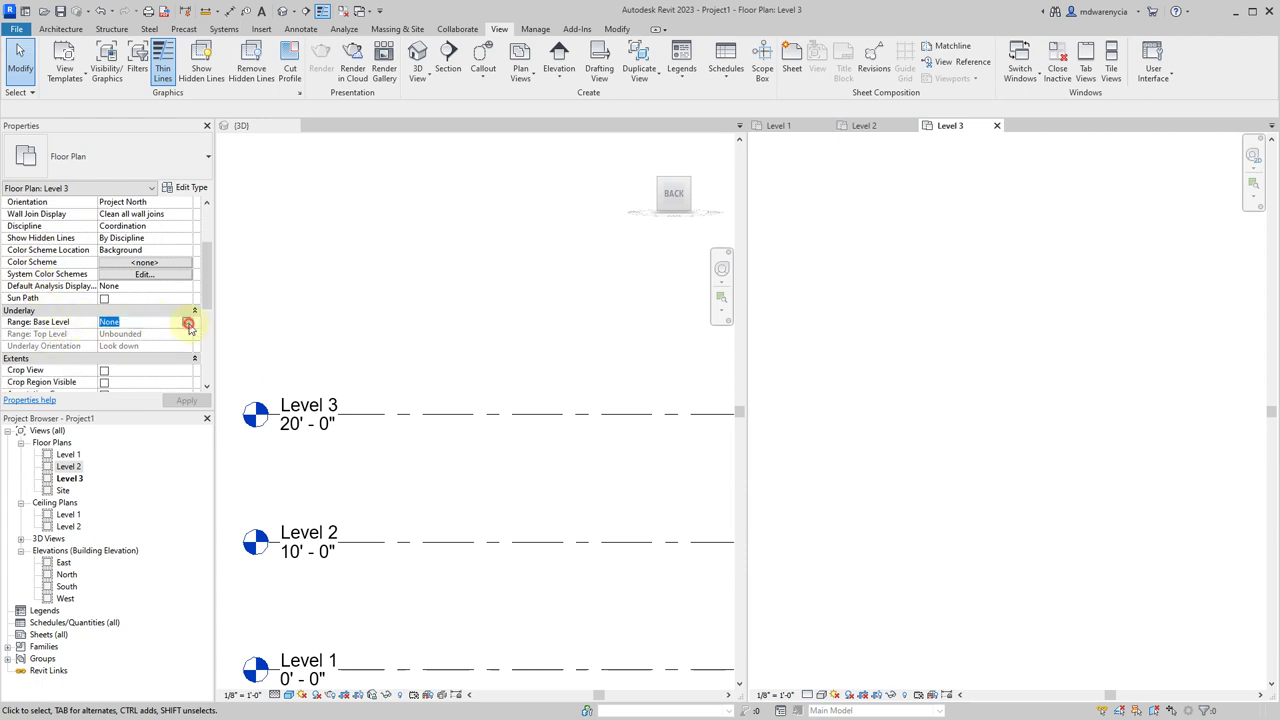
click(188, 325)
click(130, 357)
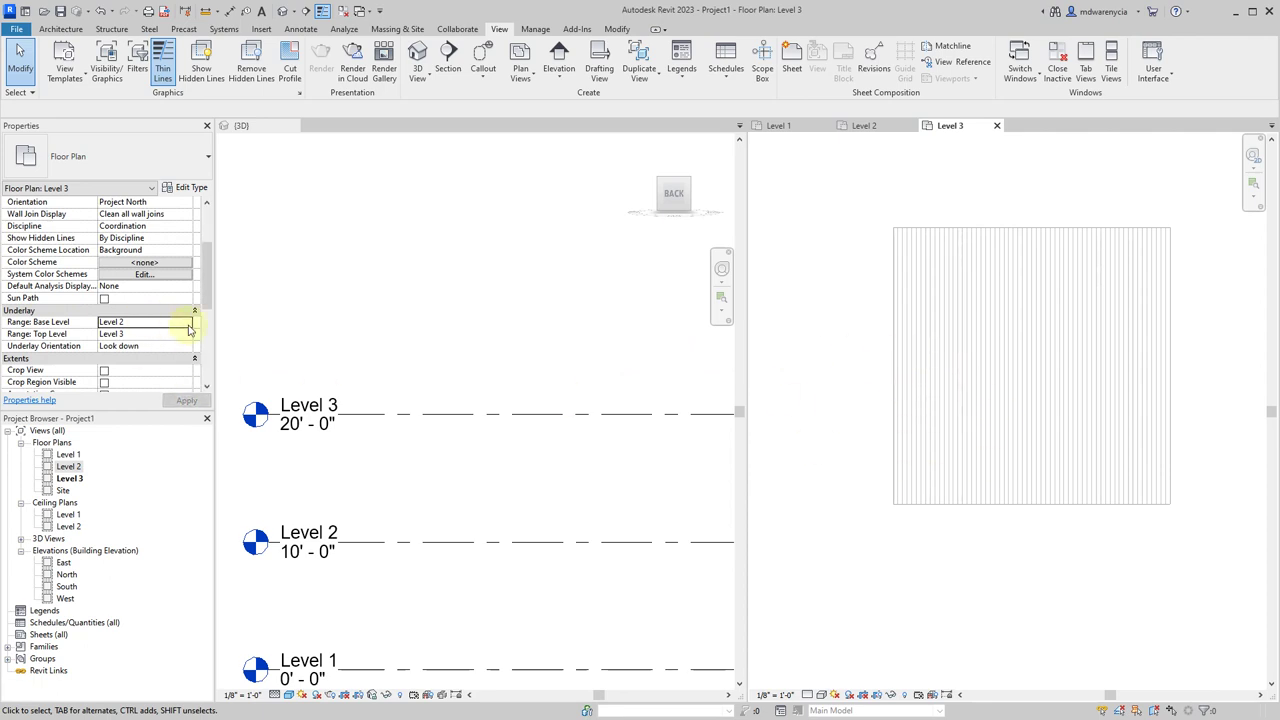
Select all four walls in the 3D view and set their top constraint to Up to level: Level 3
scroll(566, 480, down, 3)
click(580, 486)
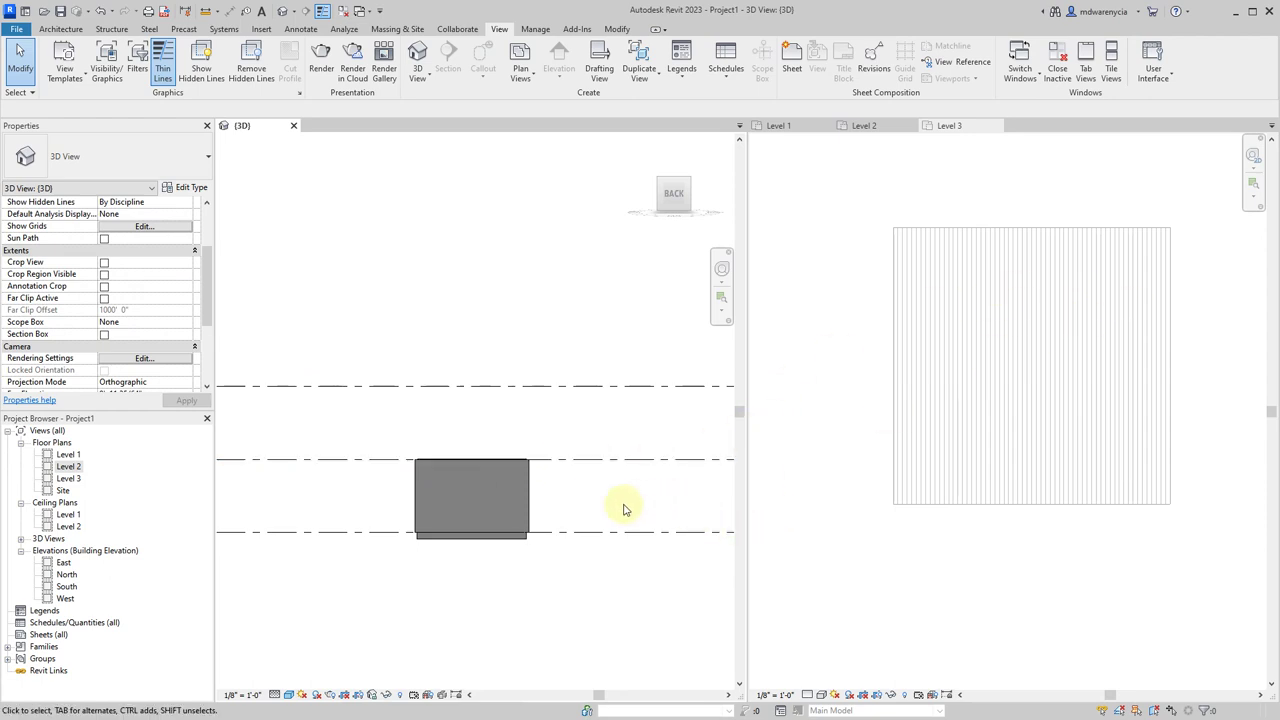
drag(586, 514, 266, 497)
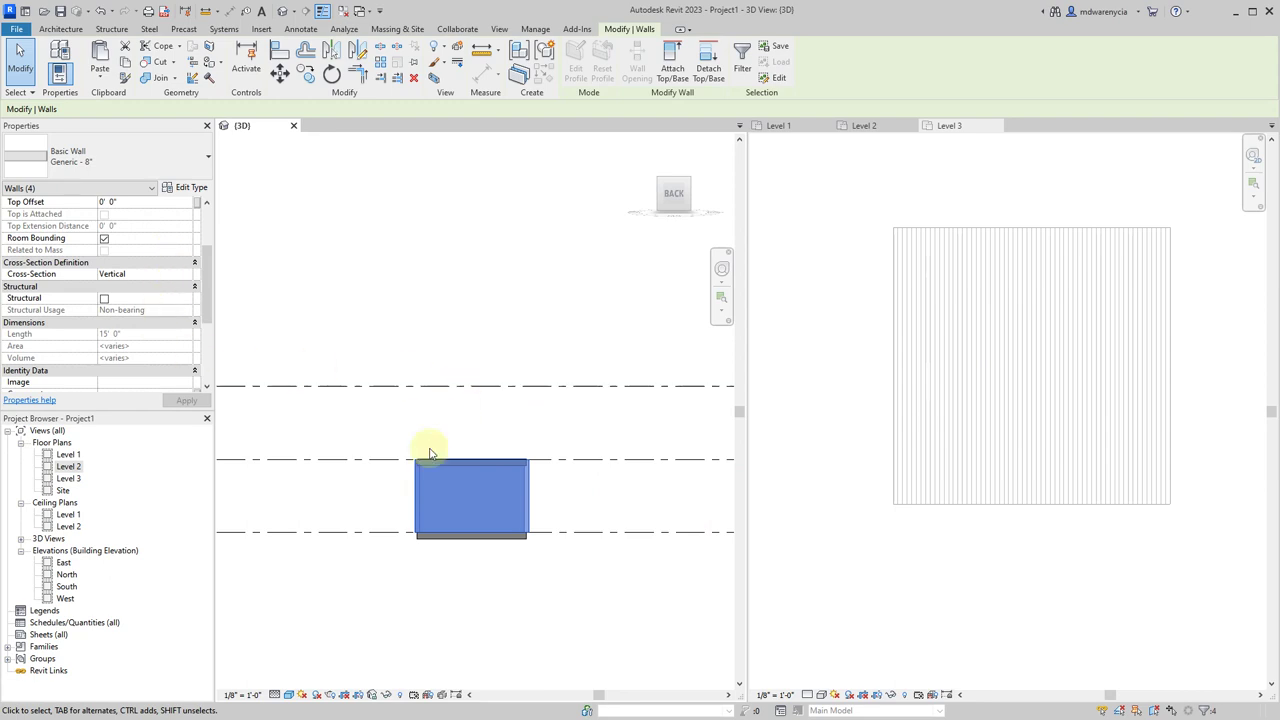
scroll(165, 288, up, 3)
click(186, 275)
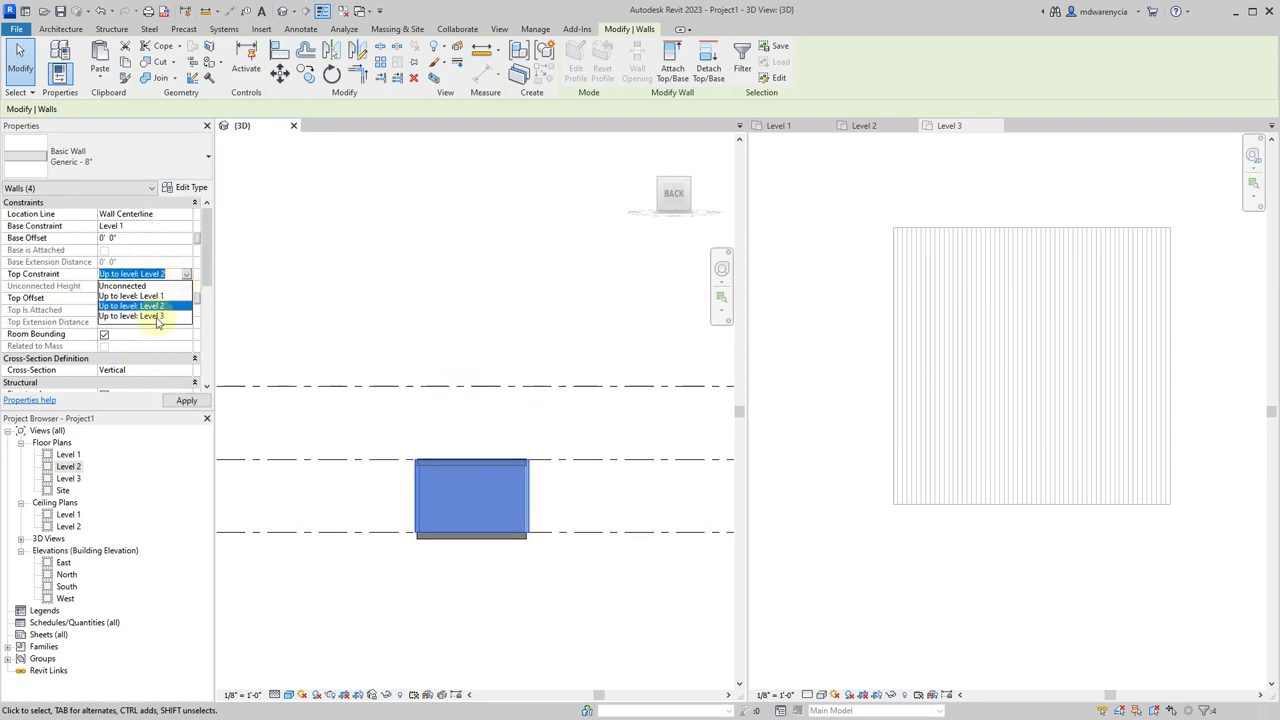
click(156, 317)
click(812, 490)
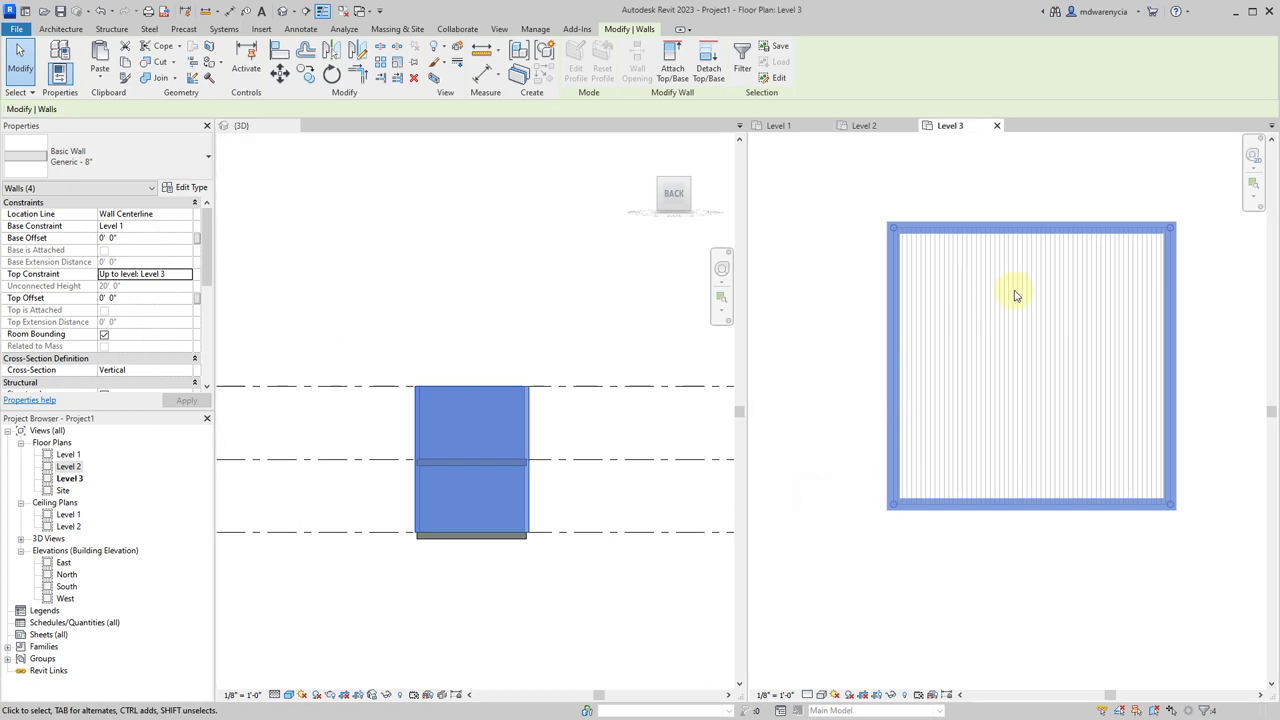
click(838, 325)
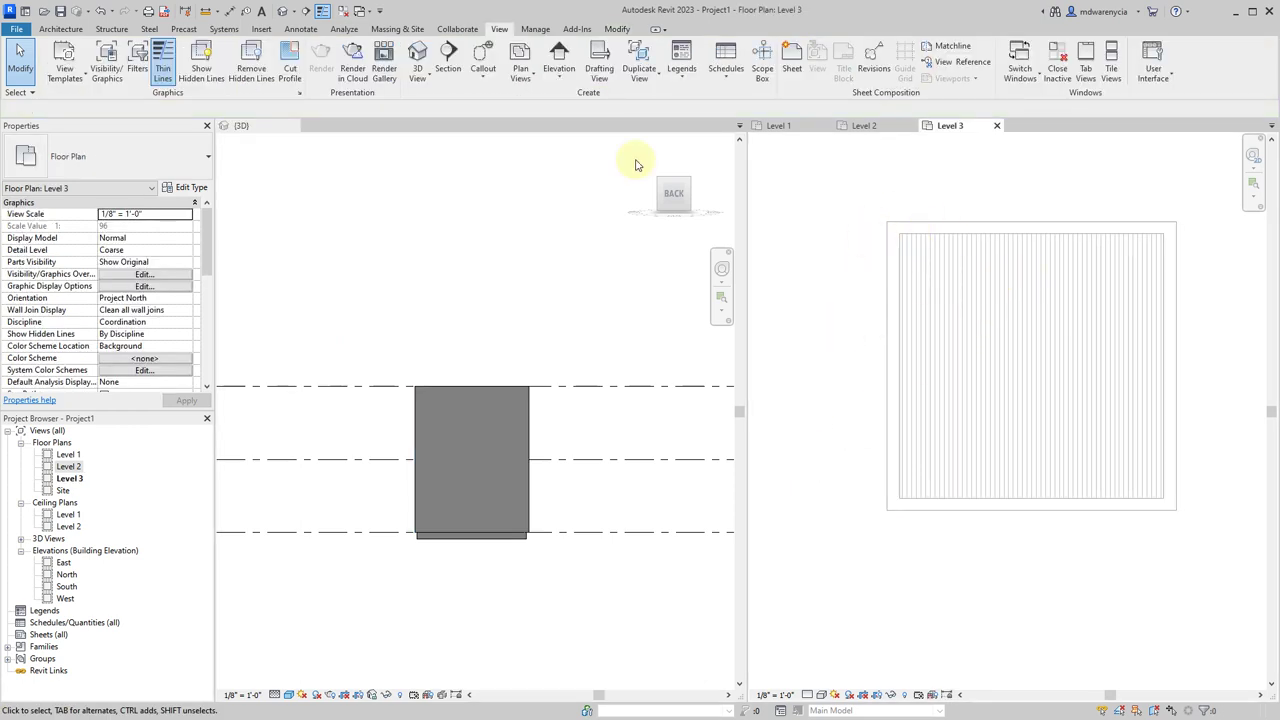
Start a floor on Level 3 and sketch its rectangular boundary between opposite wall centerline corners
click(62, 30)
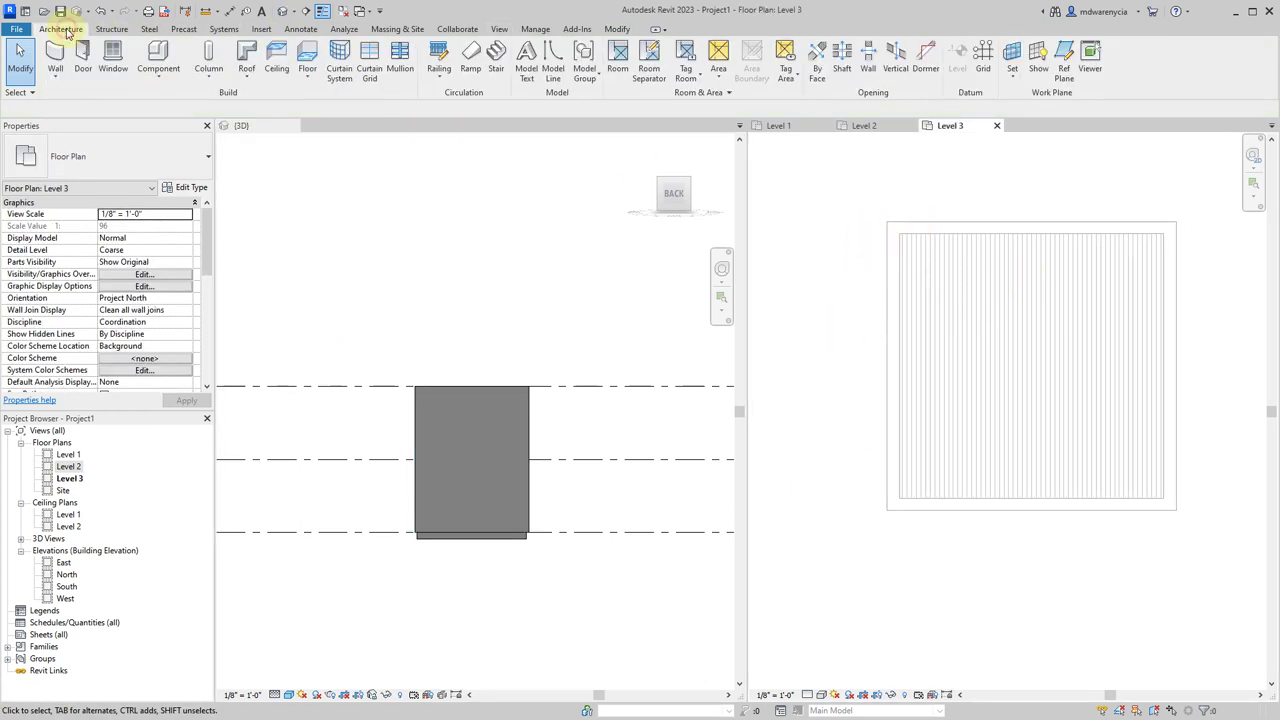
click(303, 62)
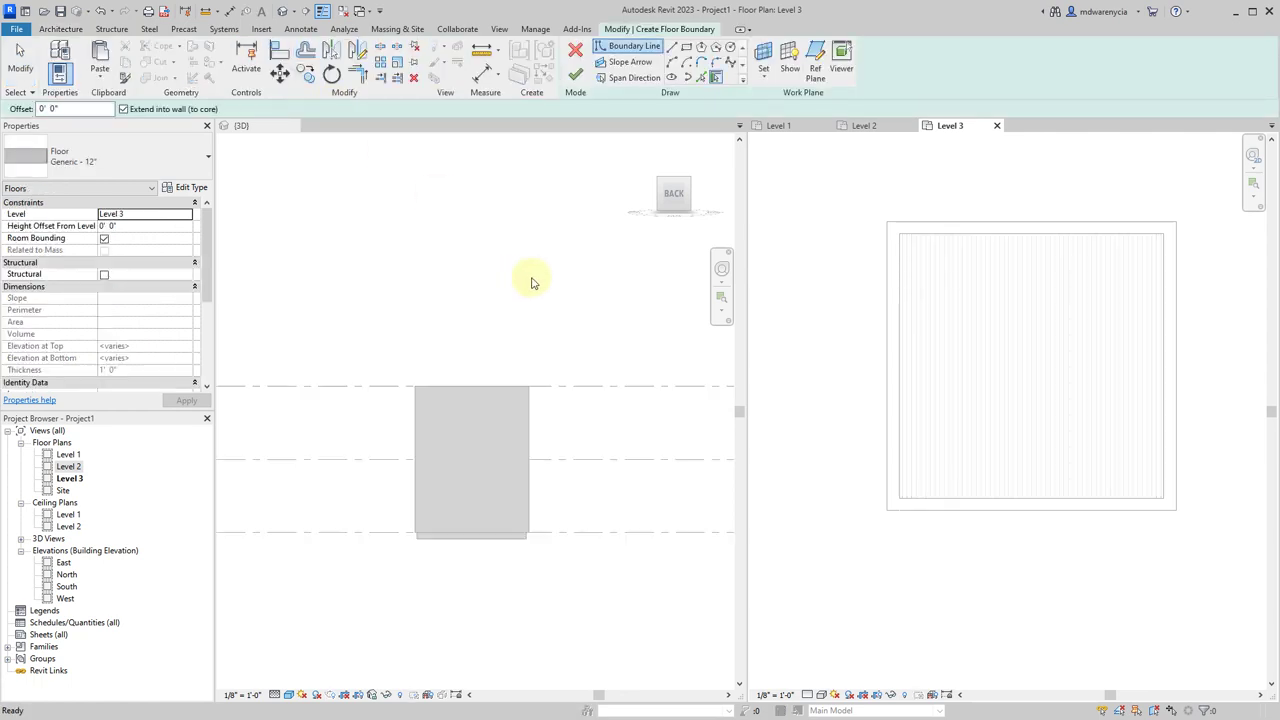
click(686, 48)
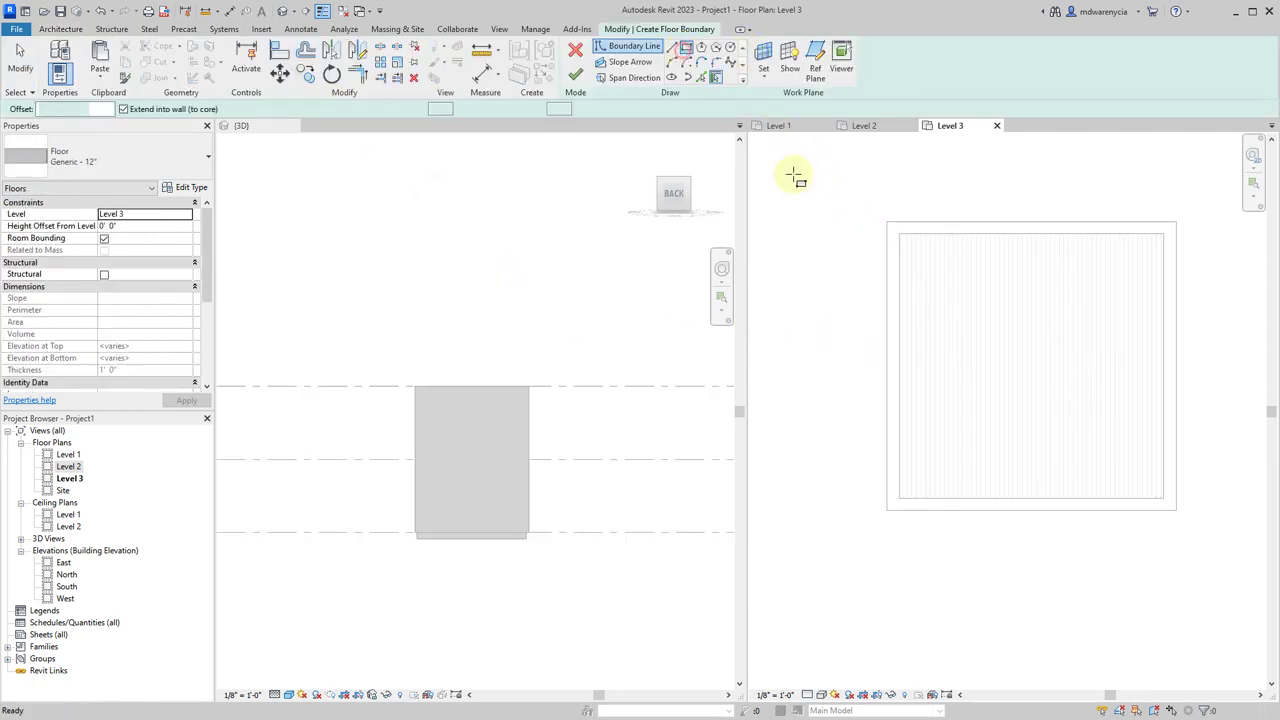
scroll(893, 228, up, 2)
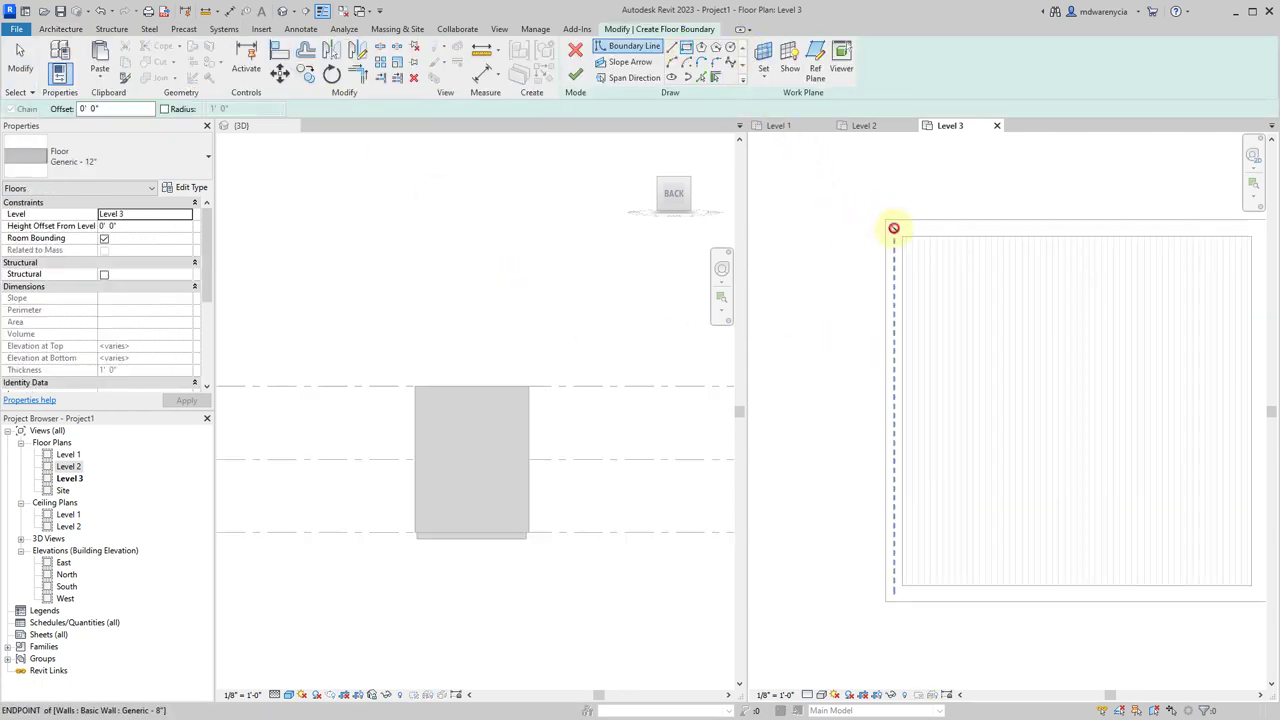
click(893, 228)
scroll(900, 320, up, 3)
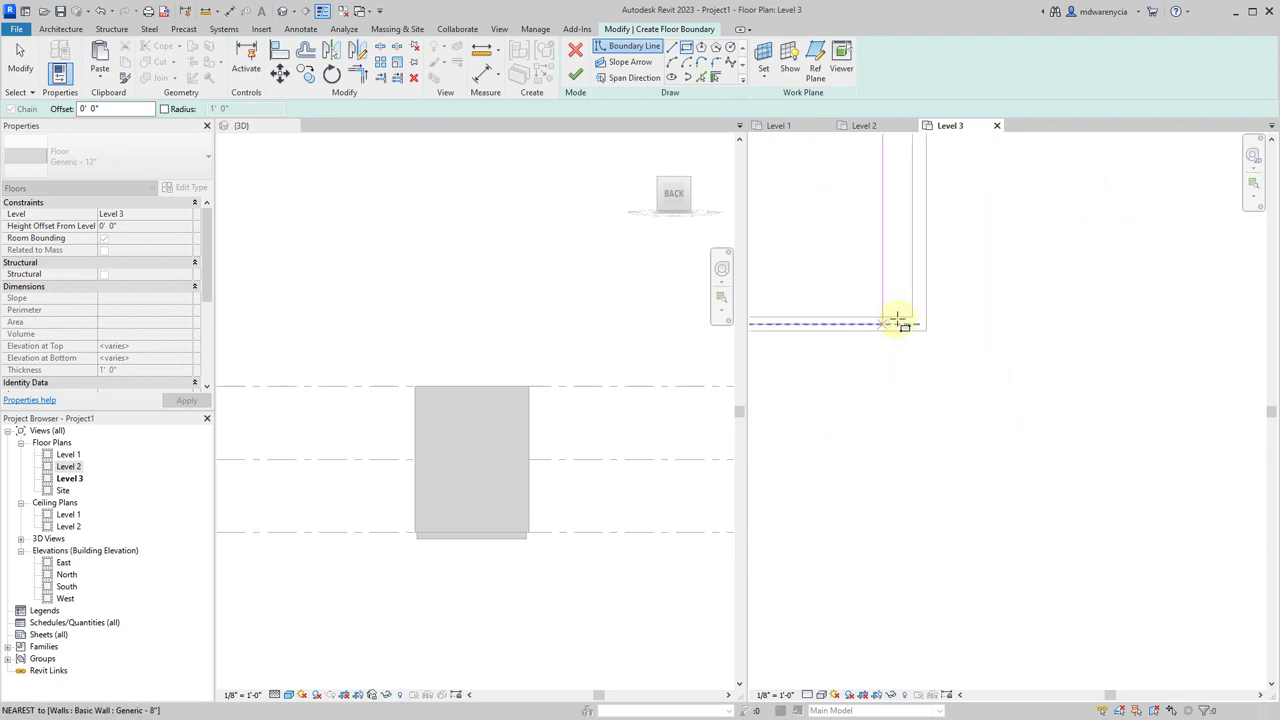
click(920, 329)
scroll(1006, 457, down, 3)
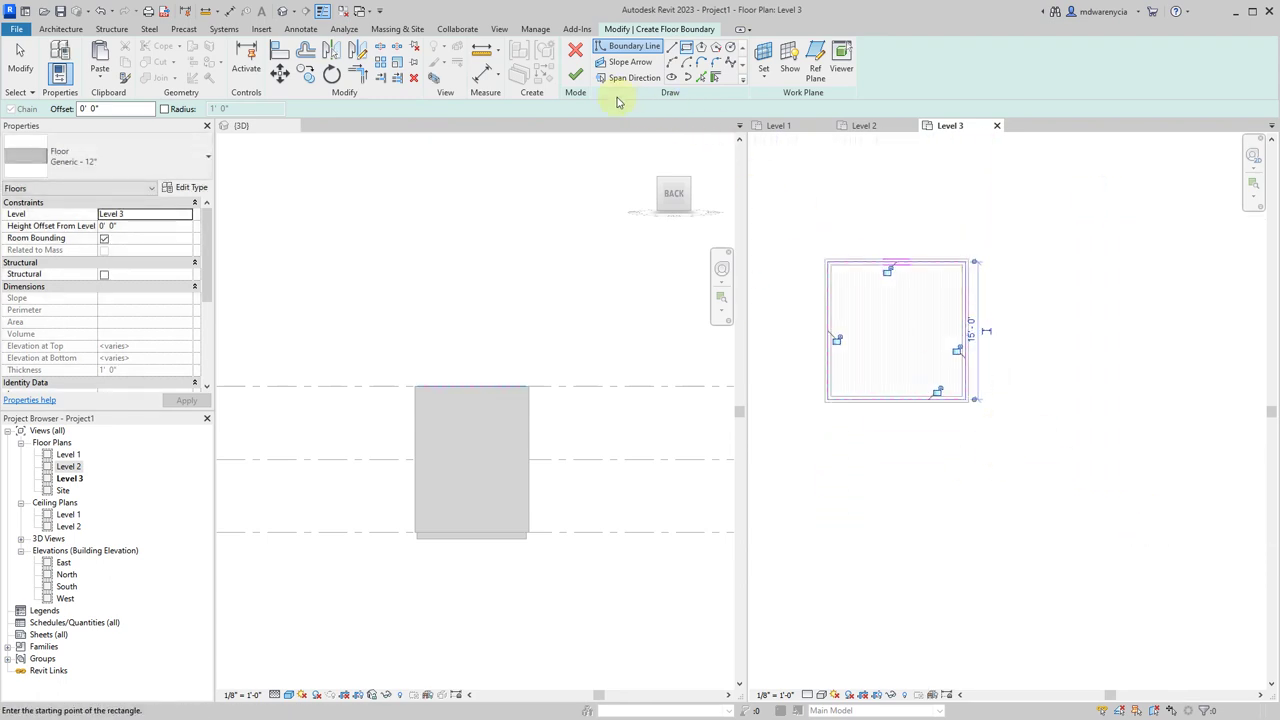
Finish the Level 3 floor sketch without attaching the walls to the floor's bottom
click(572, 76)
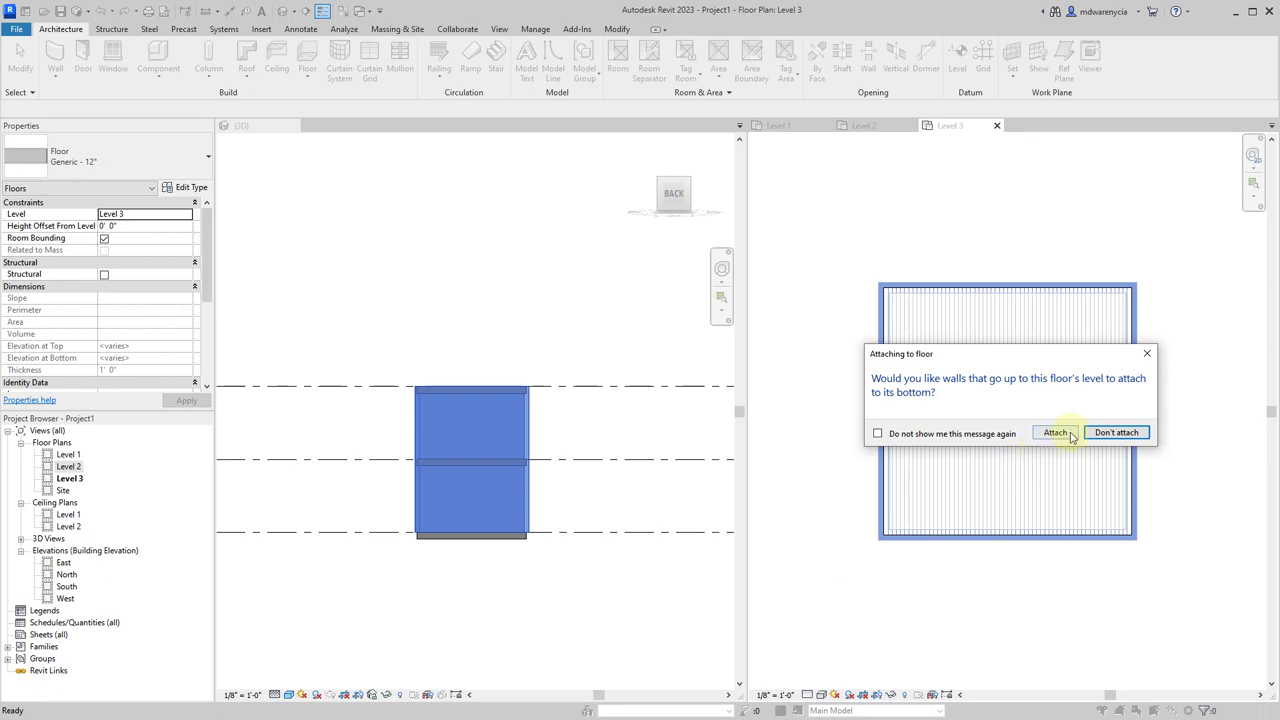
click(1100, 434)
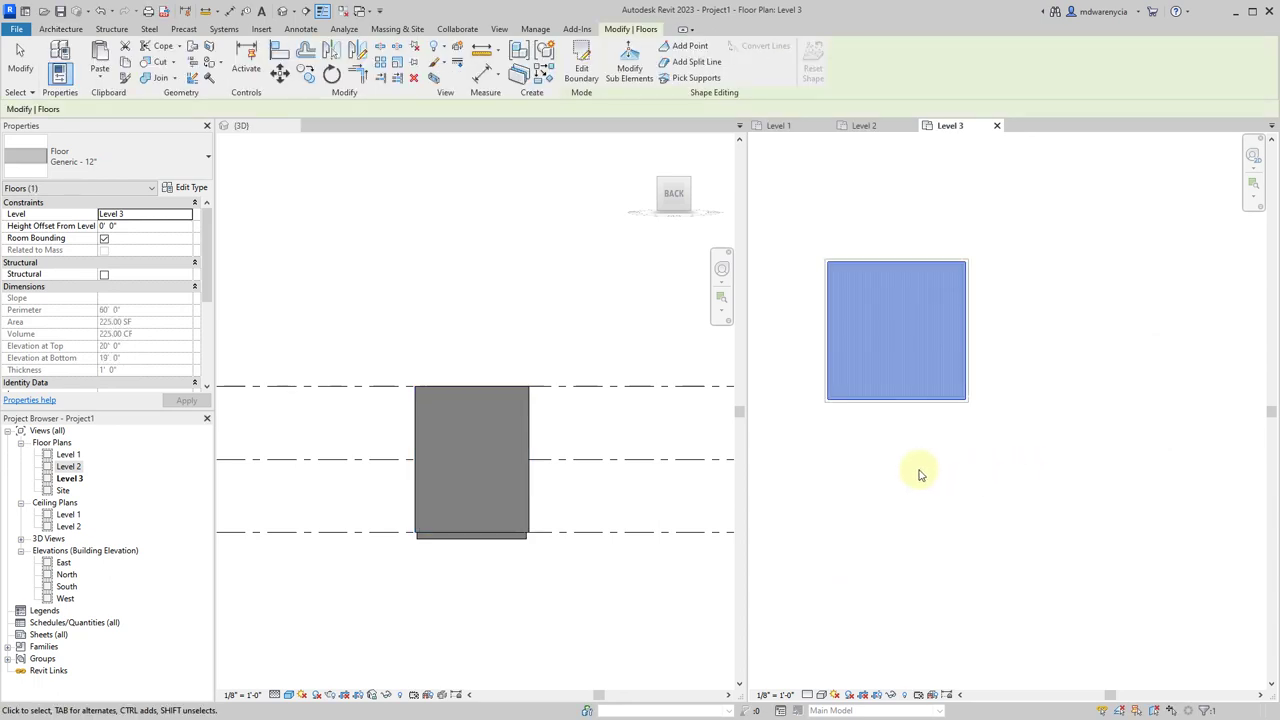
click(911, 503)
click(606, 517)
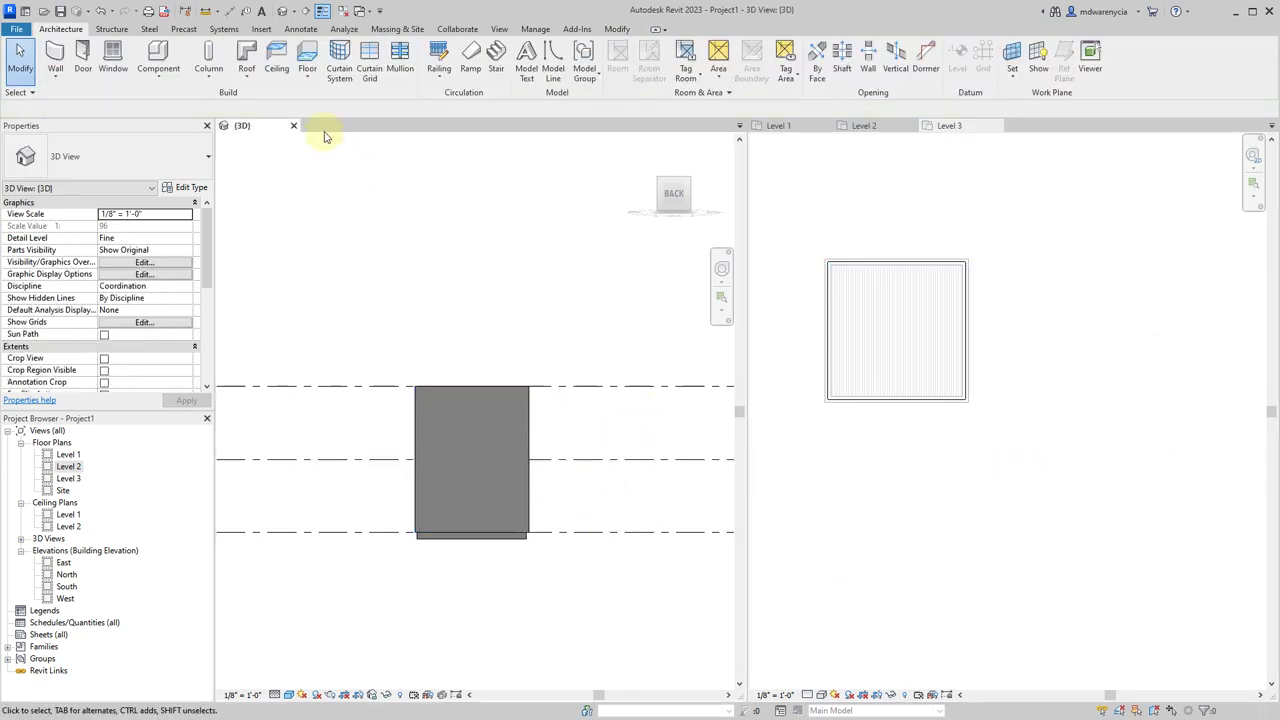
Change the Level 3 floor's type to Wood Joist 10" - Wood Finish and set its height offset from level to 0' 0 1/2"
shift+middle_drag(546, 277, 486, 349)
scroll(420, 394, up, 3)
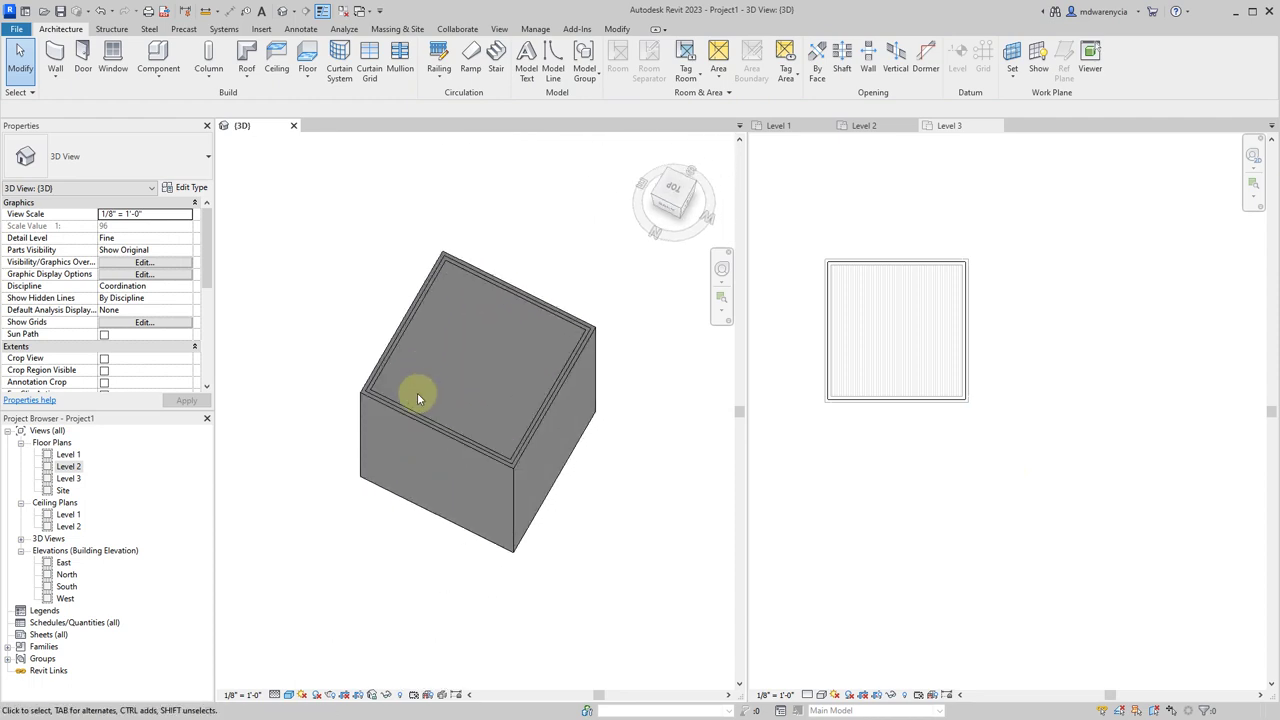
key(Tab)
click(399, 410)
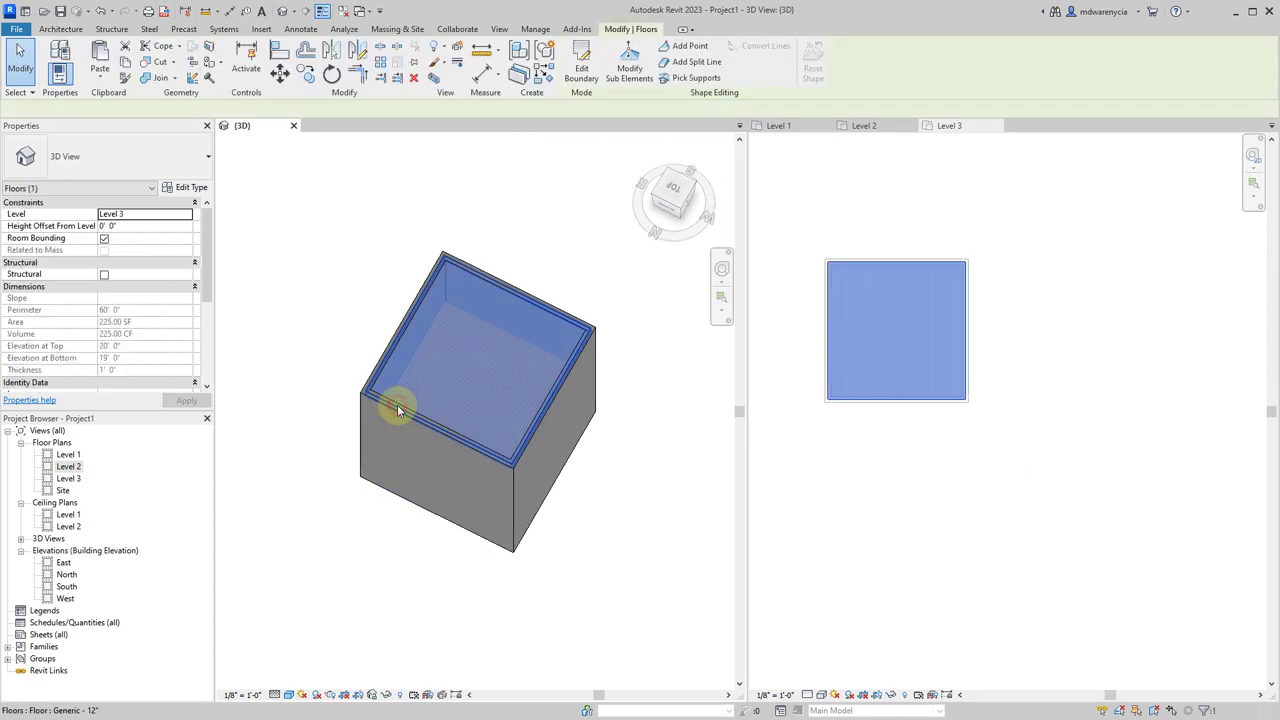
click(177, 161)
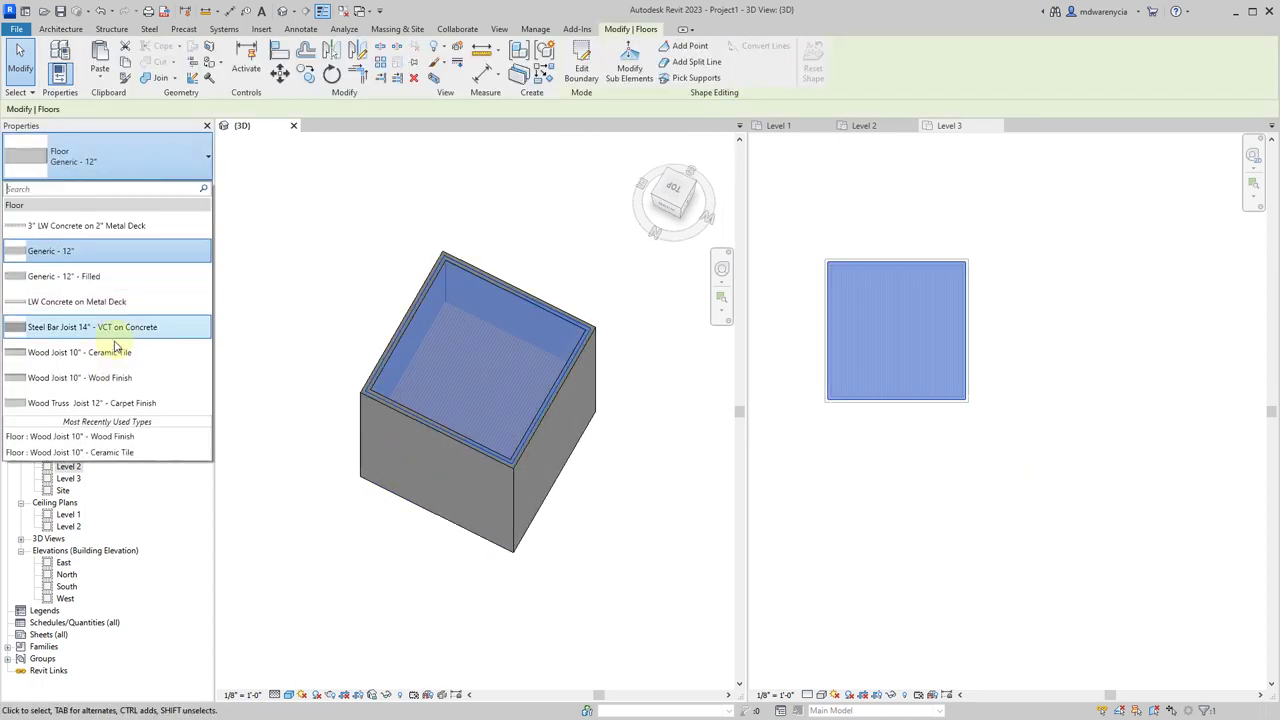
click(118, 376)
click(135, 226)
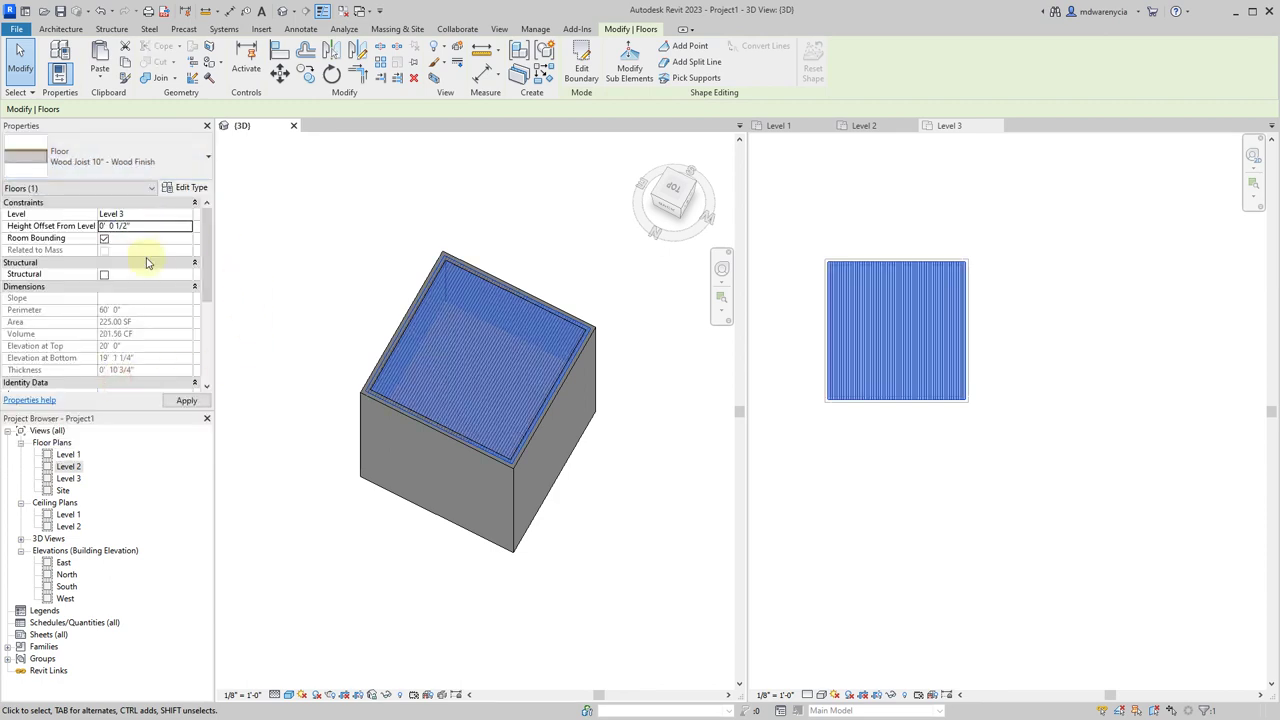
click(337, 605)
Delete the back wall temporarily to examine the floors on all three levels, and restore the wall
scroll(551, 485, up, 5)
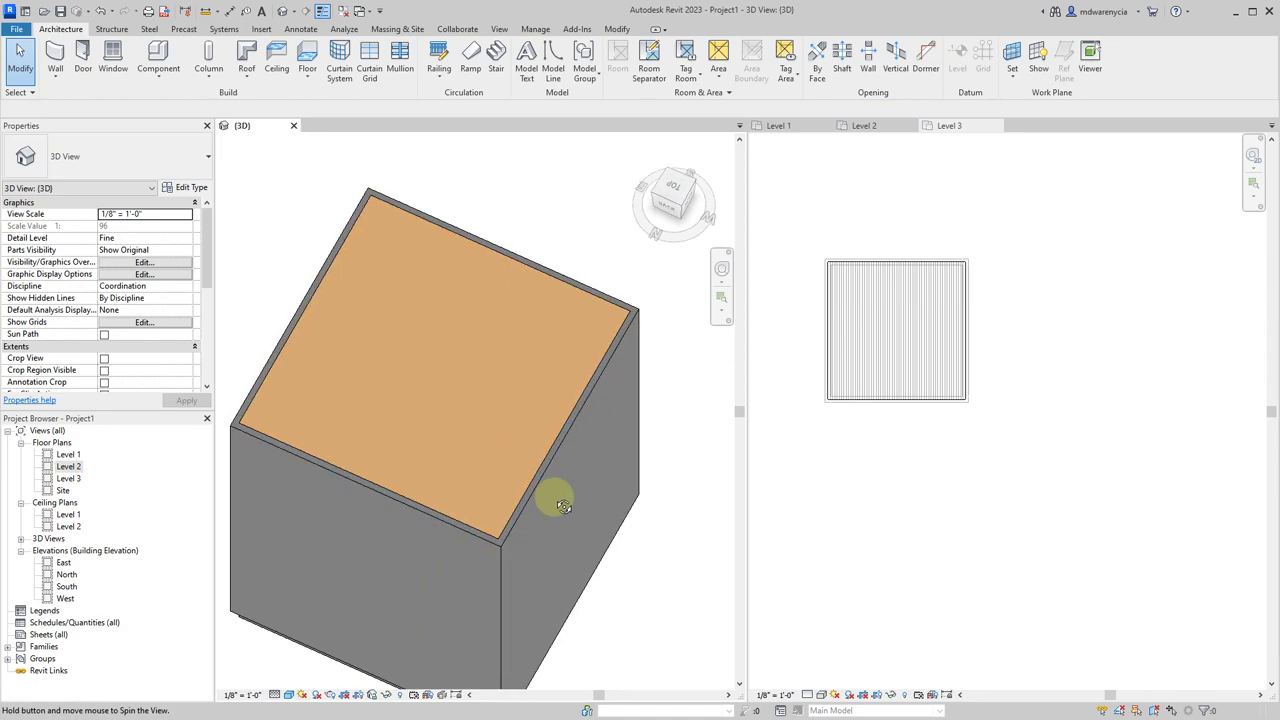
scroll(549, 468, down, 3)
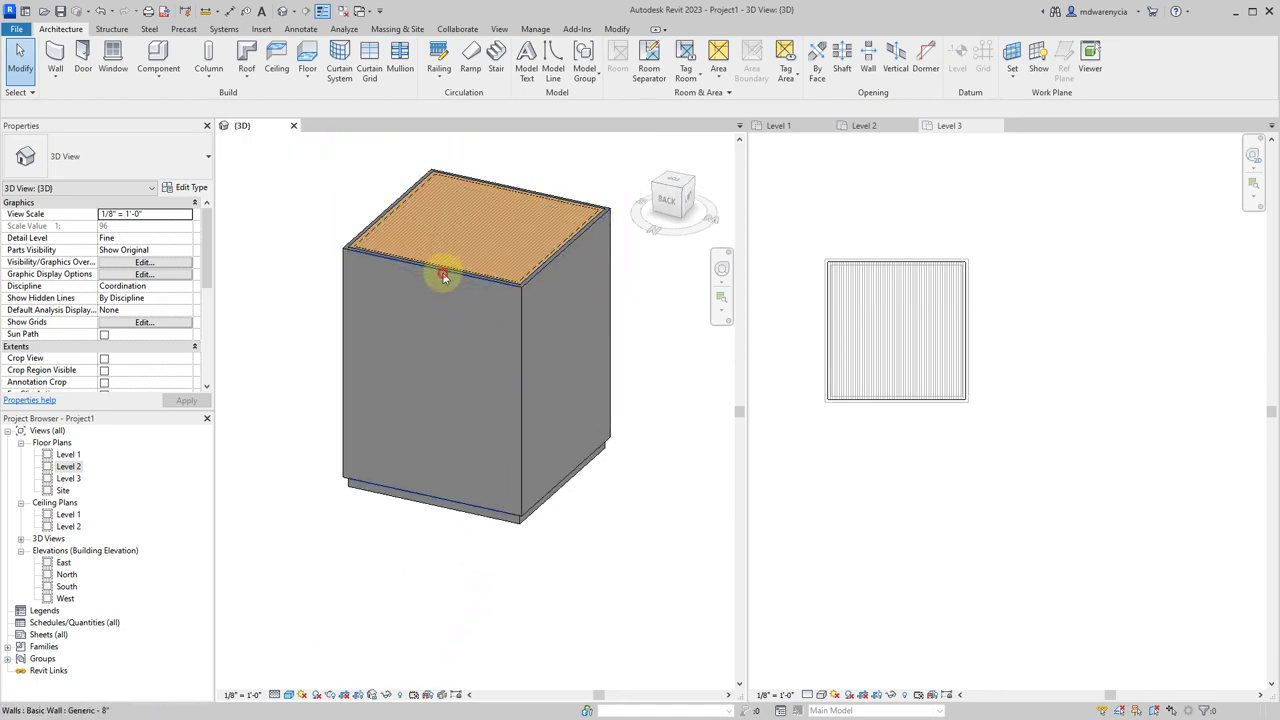
click(444, 277)
key(Delete)
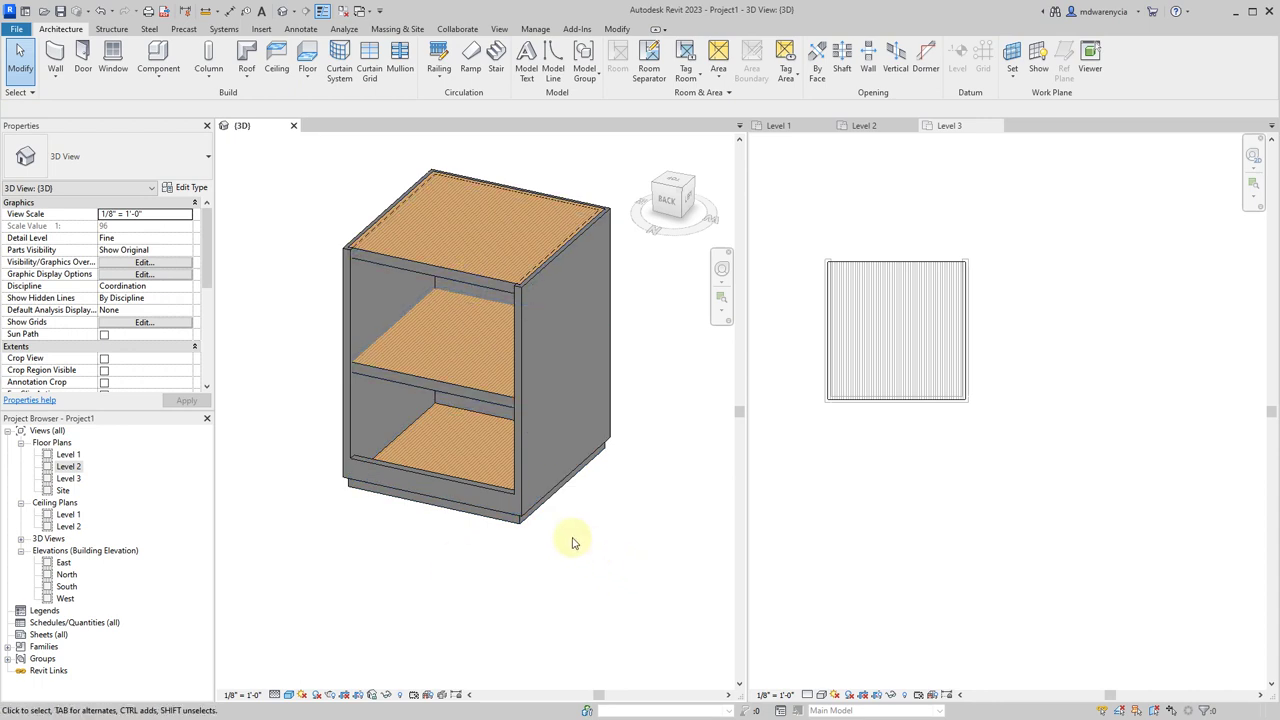
scroll(420, 246, up, 3)
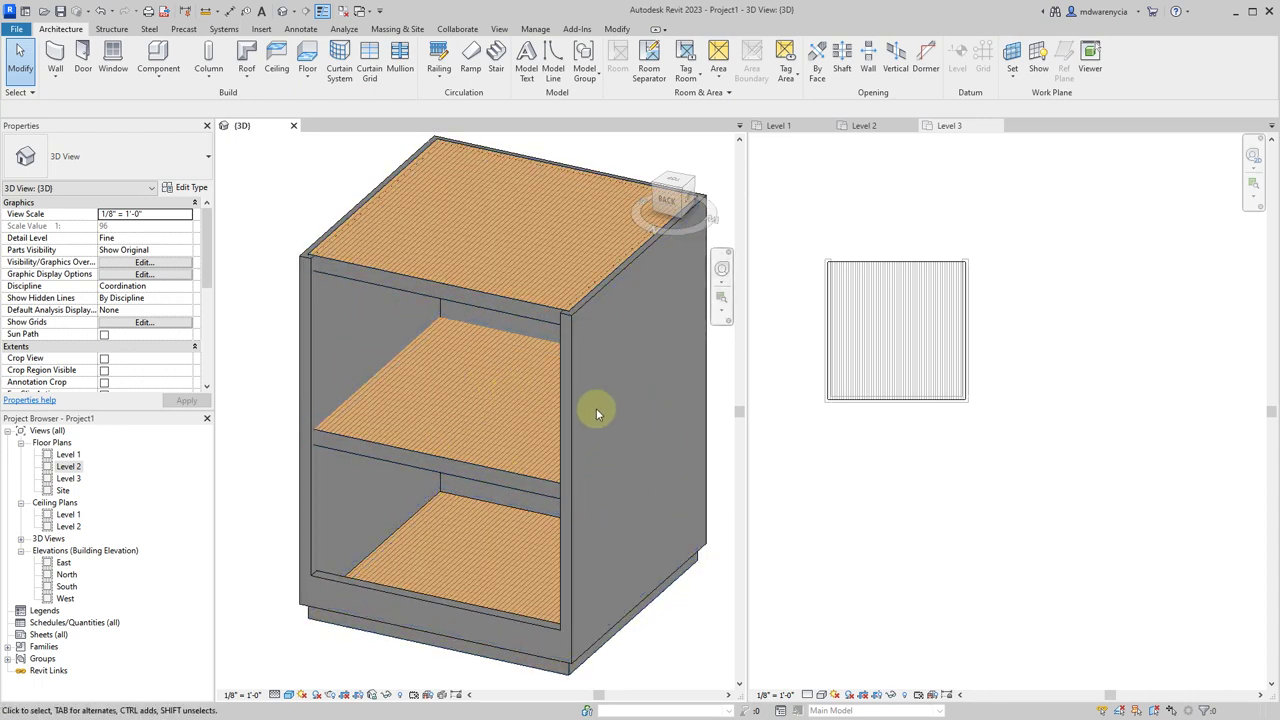
scroll(596, 414, down, 3)
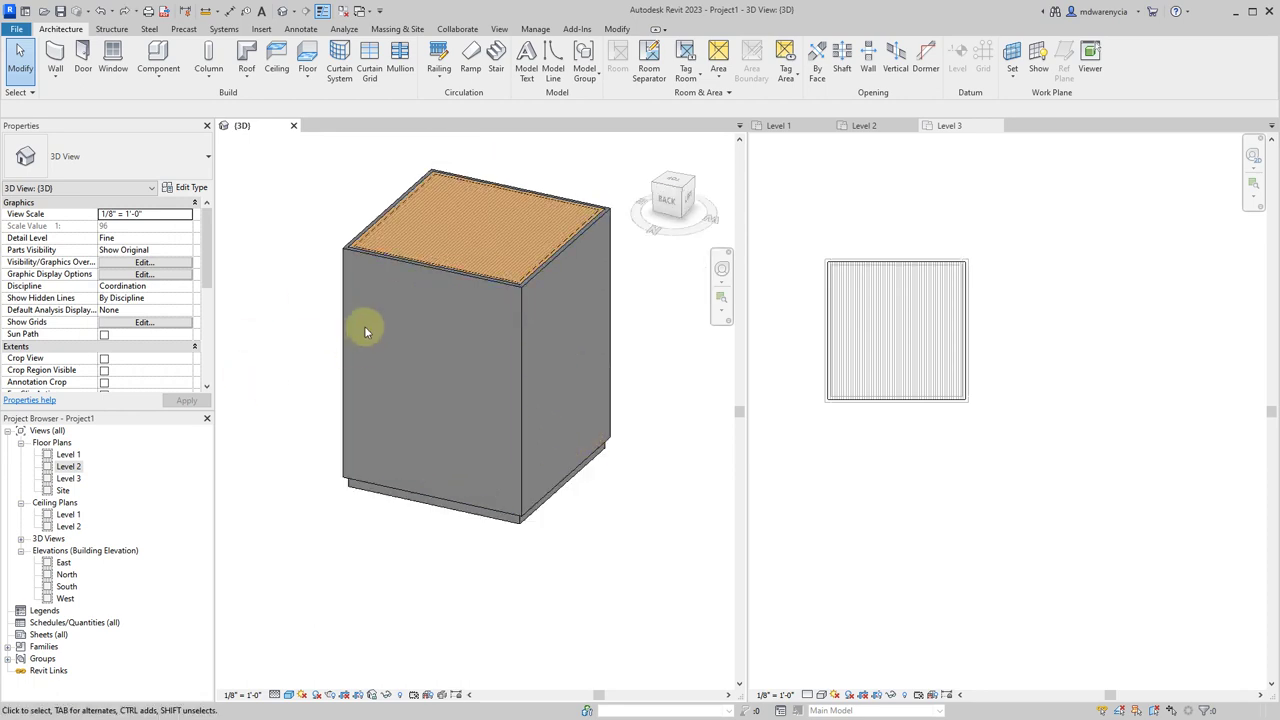
shift+middle_drag(603, 447, 477, 466)
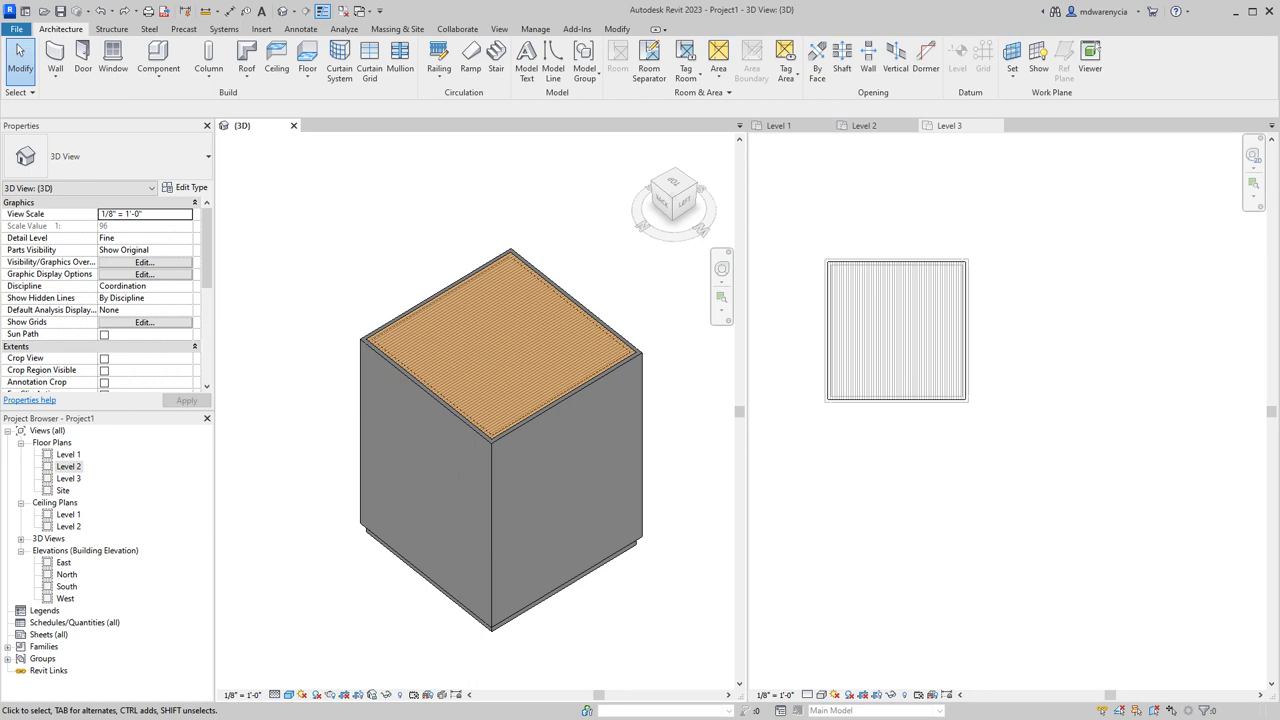
right_click(740, 228)
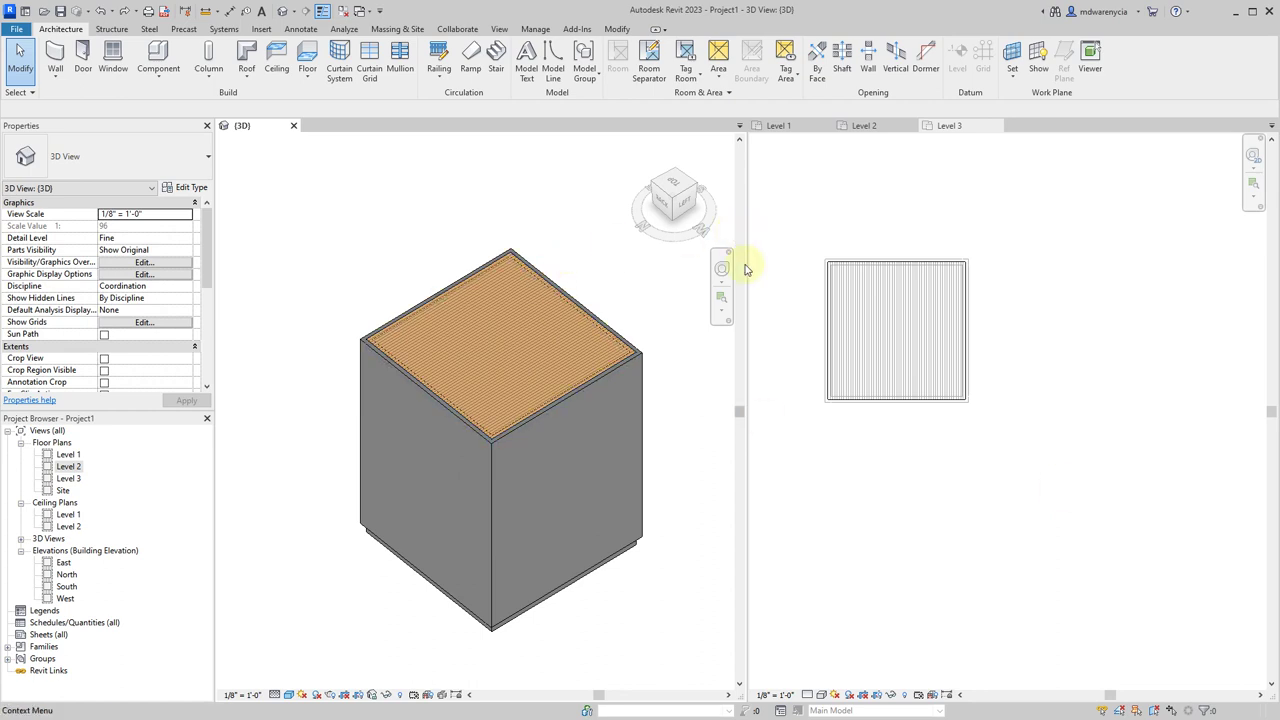